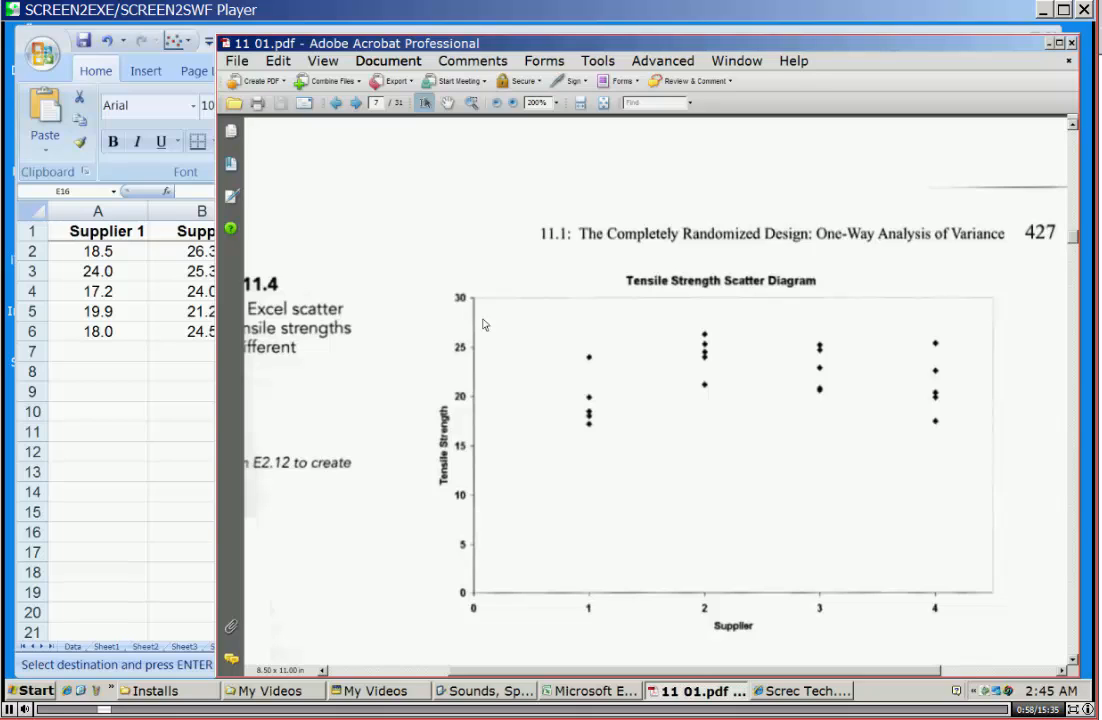
# Switch to the Excel workbook and review the tensile strength data for the four suppliers.
pyautogui.click(127, 383)
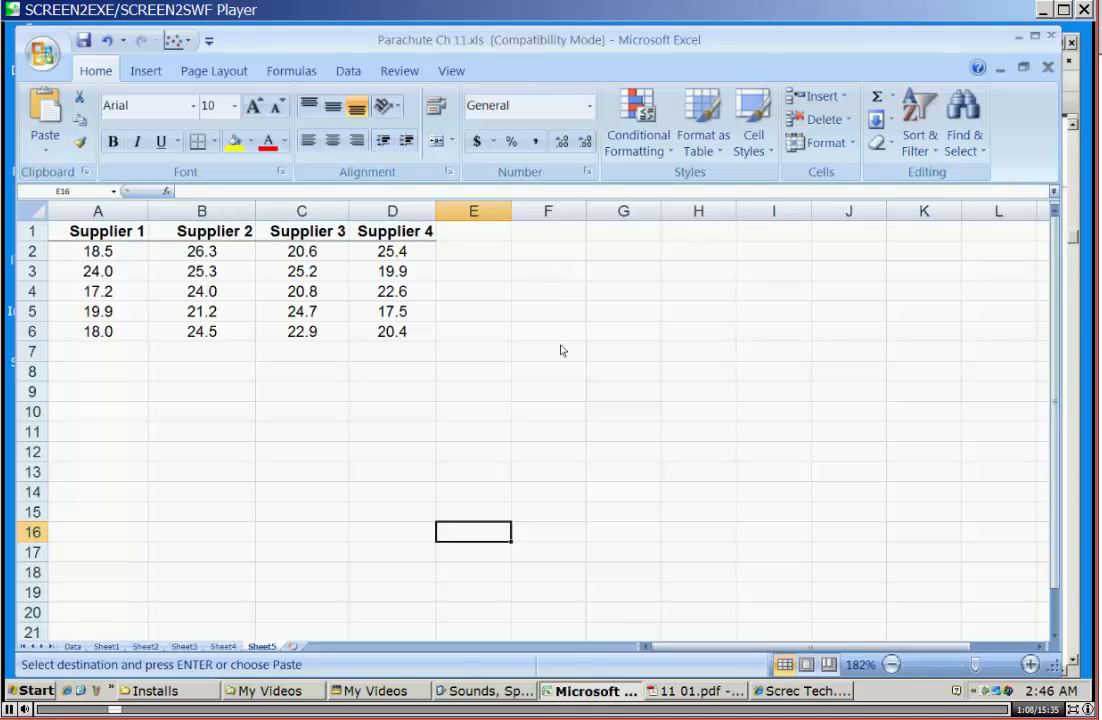
pyautogui.moveTo(78, 232); pyautogui.dragTo(411, 330)
pyautogui.click(421, 388)
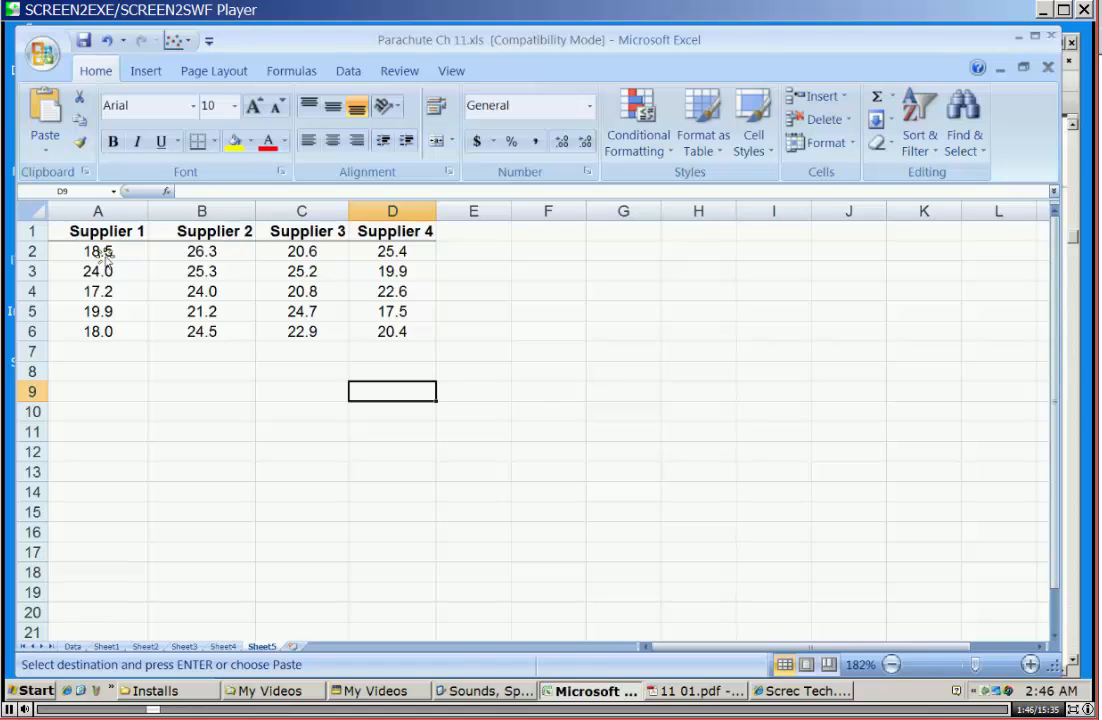
pyautogui.moveTo(103, 253); pyautogui.dragTo(104, 332)
pyautogui.click(152, 334)
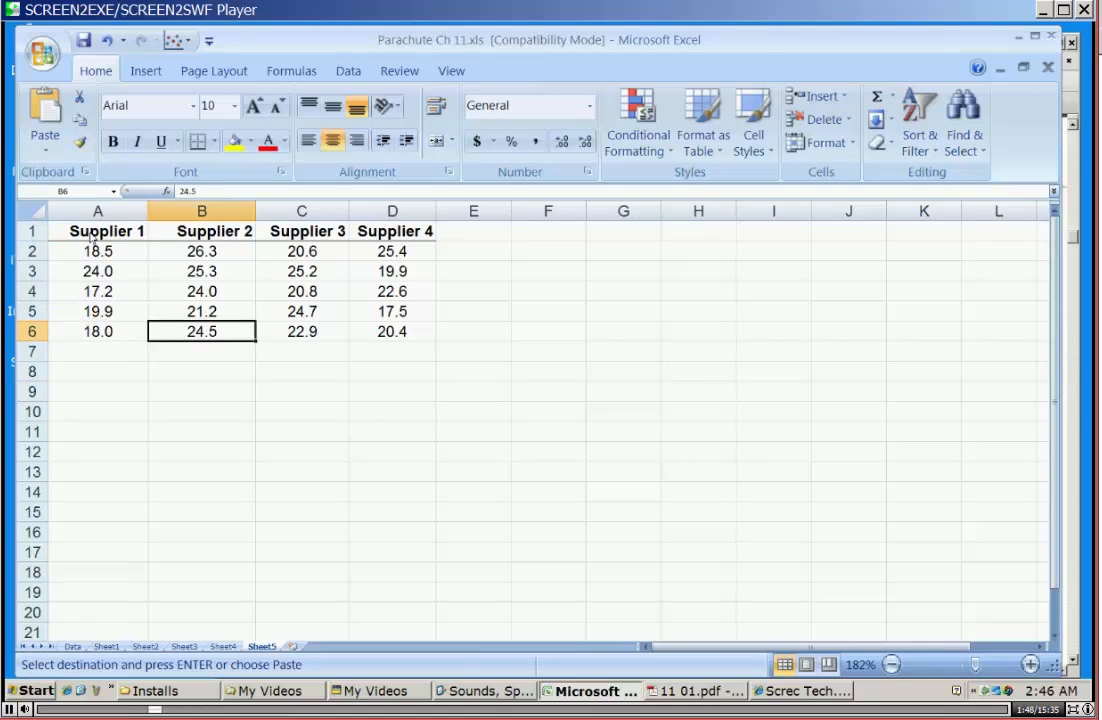
# Shift the whole supplier table one column to the right so it starts in column B.
pyautogui.moveTo(120, 232); pyautogui.dragTo(460, 298)
pyautogui.moveTo(88, 240); pyautogui.dragTo(92, 328)
pyautogui.click(119, 369)
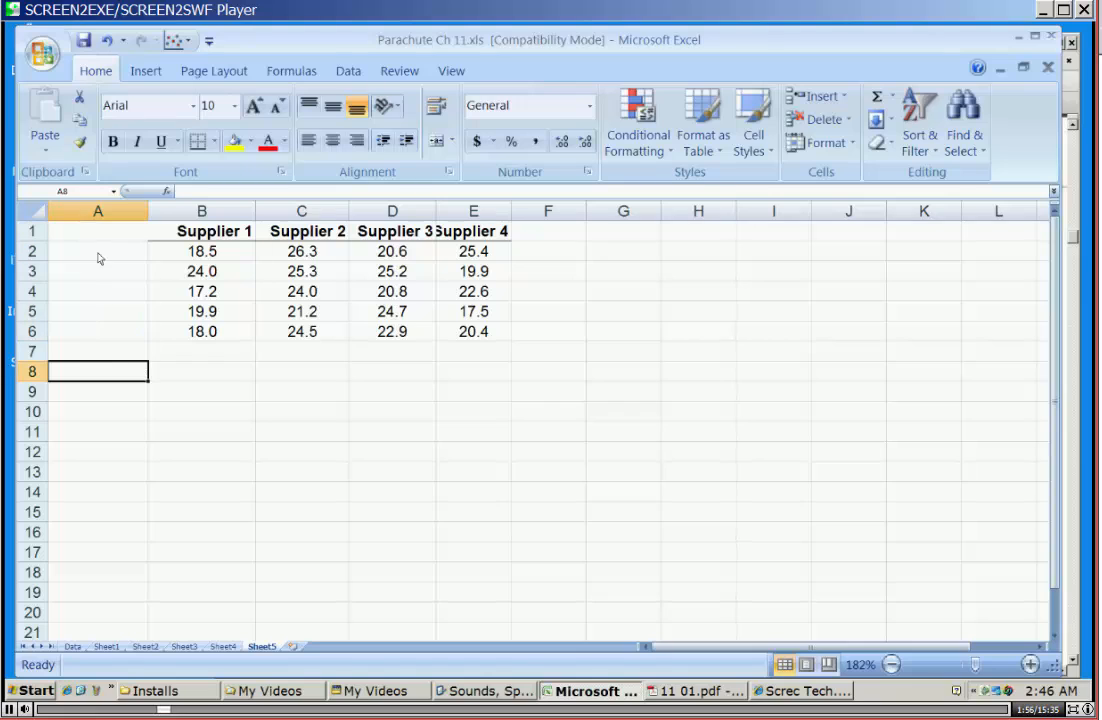
# Shift the Supplier 2, 3 and 4 data to the right, leaving one empty column before each supplier.
pyautogui.moveTo(300, 236); pyautogui.dragTo(453, 330)
pyautogui.moveTo(511, 285); pyautogui.dragTo(540, 285)
pyautogui.click(473, 370)
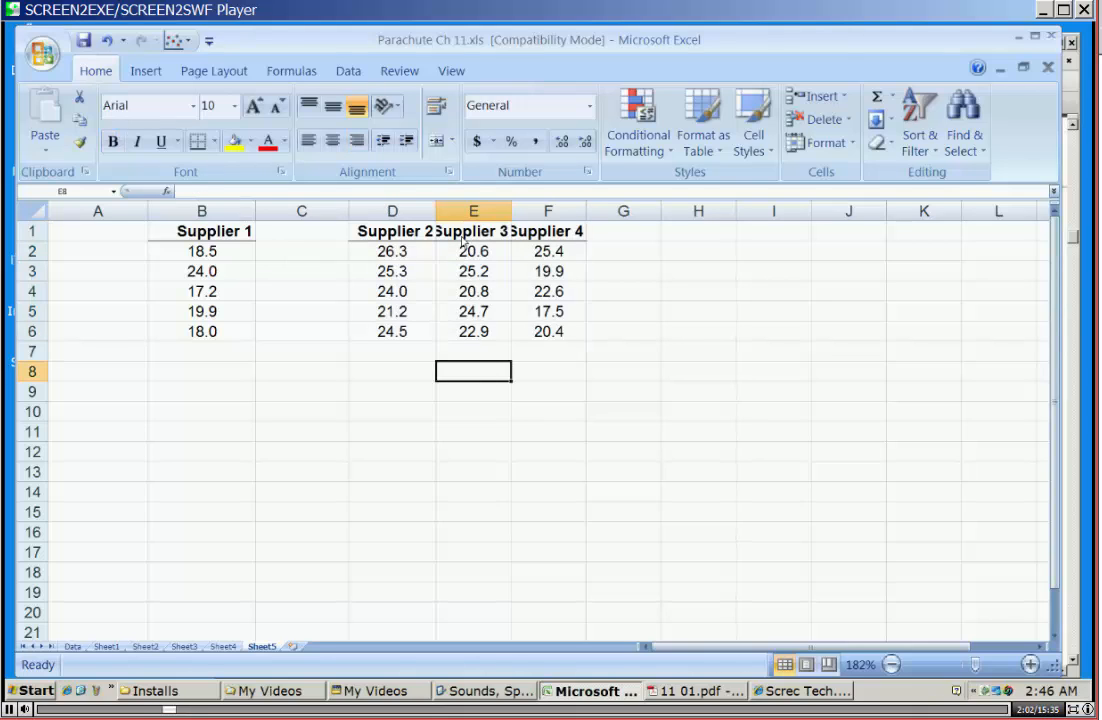
pyautogui.moveTo(462, 241); pyautogui.dragTo(659, 306)
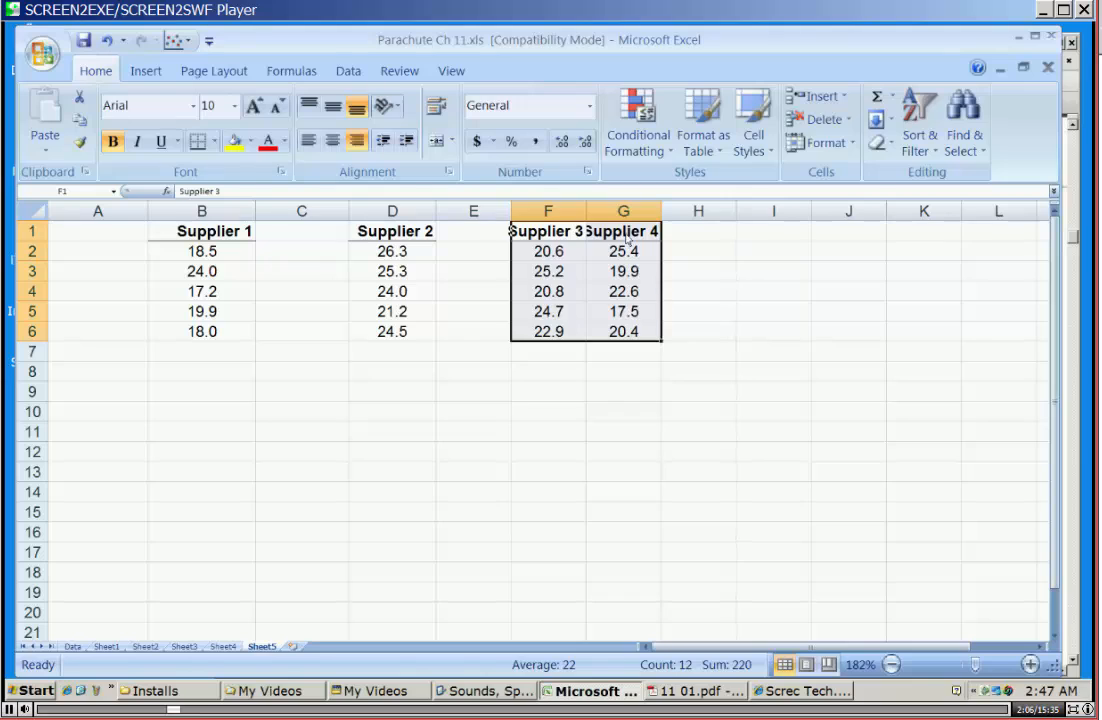
pyautogui.moveTo(627, 238); pyautogui.dragTo(738, 306)
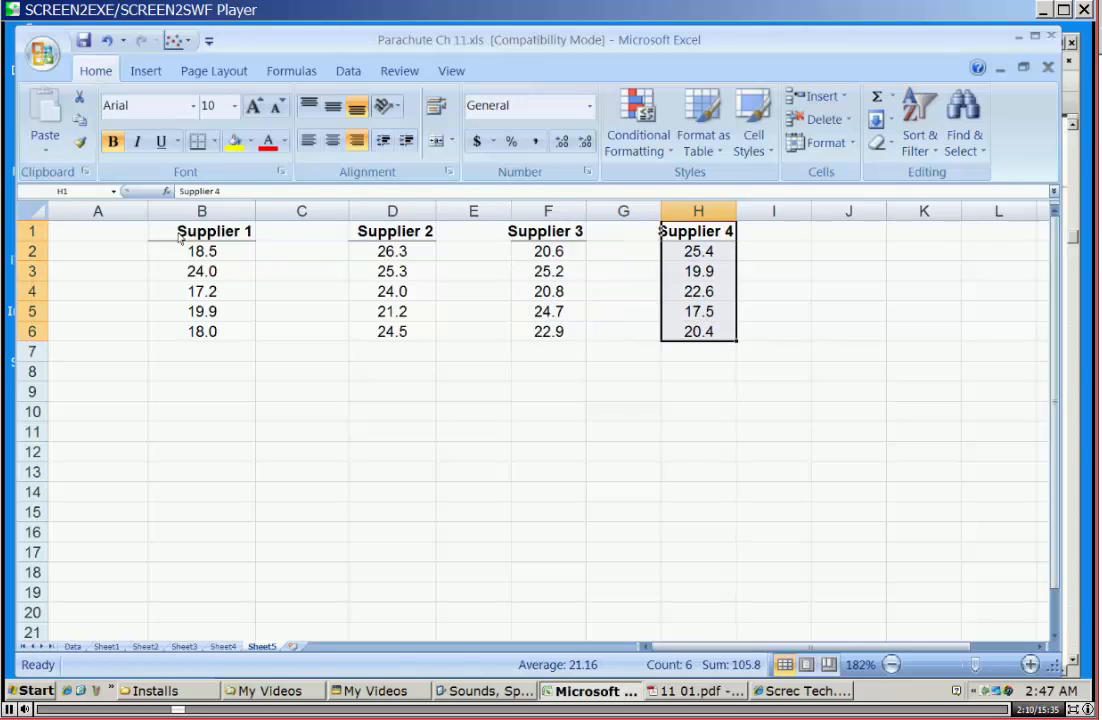
# Autofit the widths of the Supplier 2, Supplier 3 and Supplier 4 columns D, F and H.
pyautogui.doubleClick(436, 212)
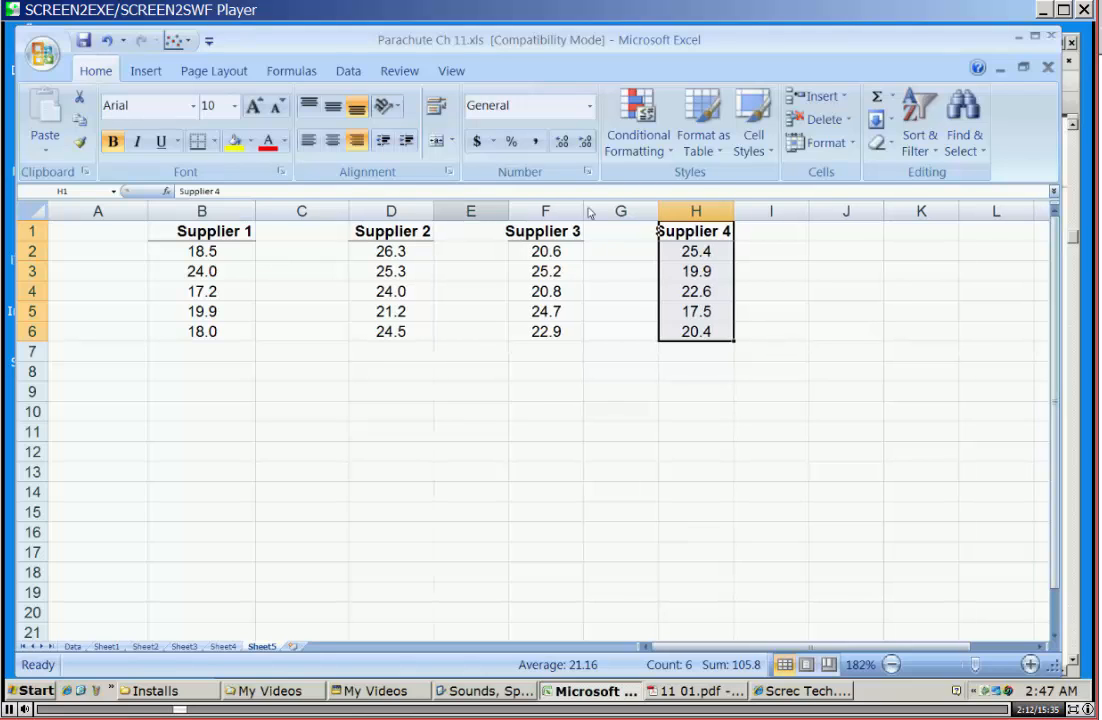
pyautogui.doubleClick(584, 212)
pyautogui.doubleClick(744, 212)
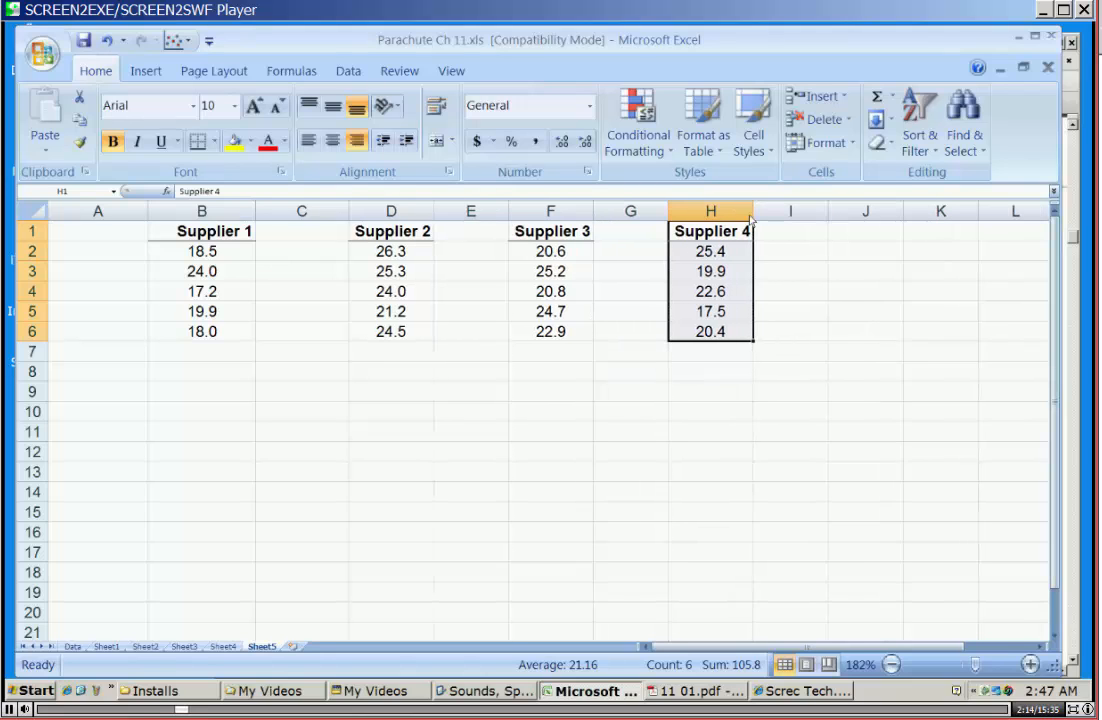
pyautogui.click(172, 229)
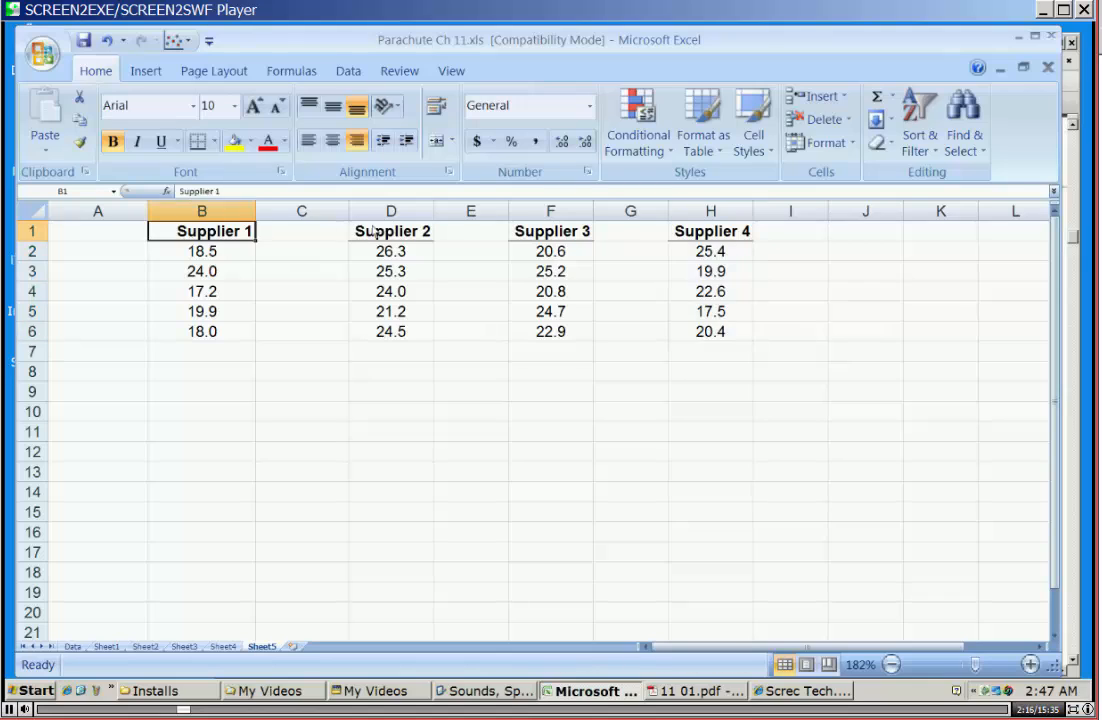
pyautogui.click(380, 230)
pyautogui.hotkey('ctrl', 'Right')
pyautogui.hotkey('ctrl', 'Right')
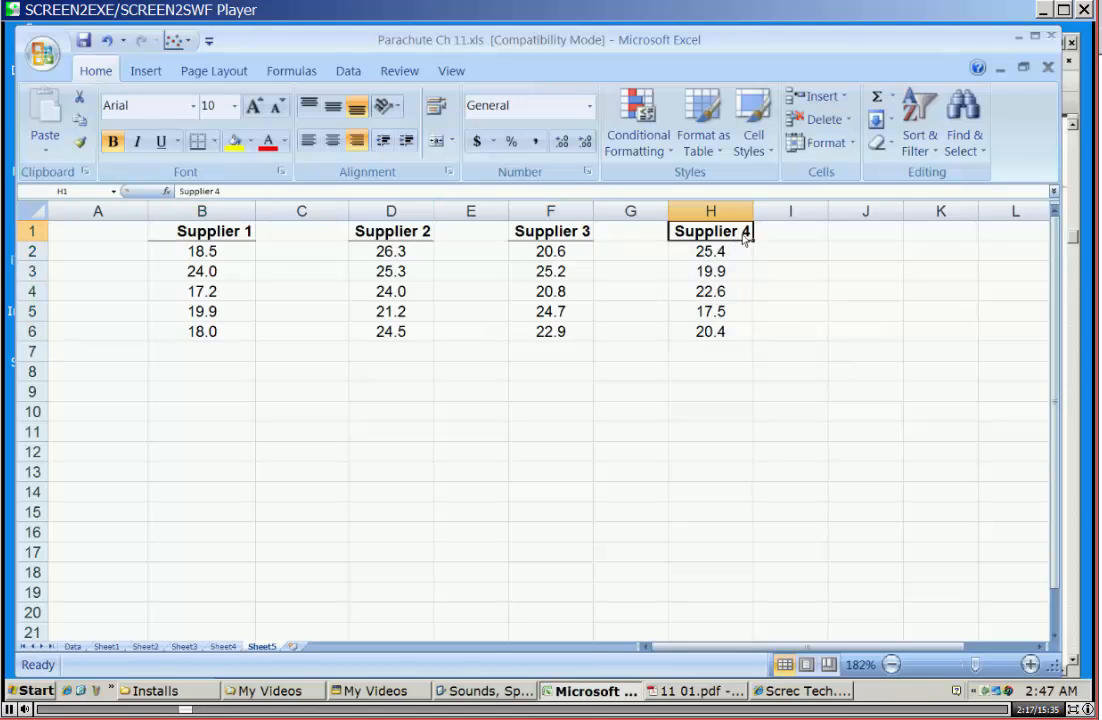
# Enter the supplier code 1 in cells A2 through A6, beside the Supplier 1 values.
pyautogui.click(113, 250)
pyautogui.write('1')
pyautogui.press('Return')
pyautogui.write('1')
pyautogui.press('Return')
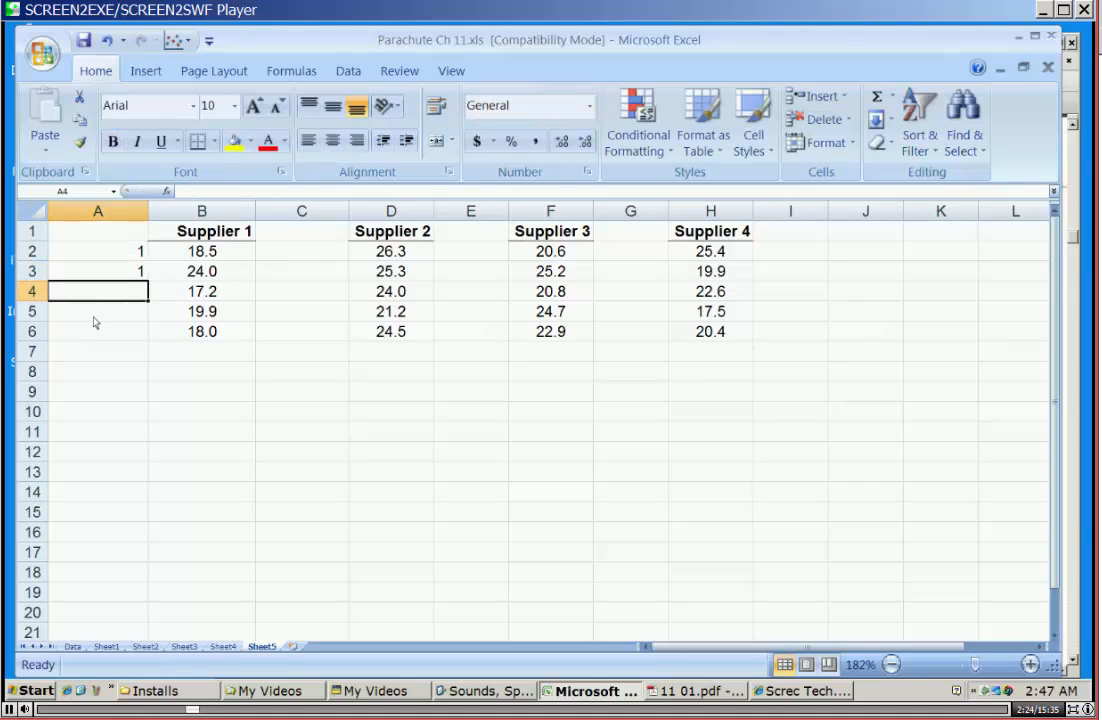
pyautogui.write('1')
pyautogui.press('Return')
pyautogui.press('Return')
pyautogui.click(105, 317)
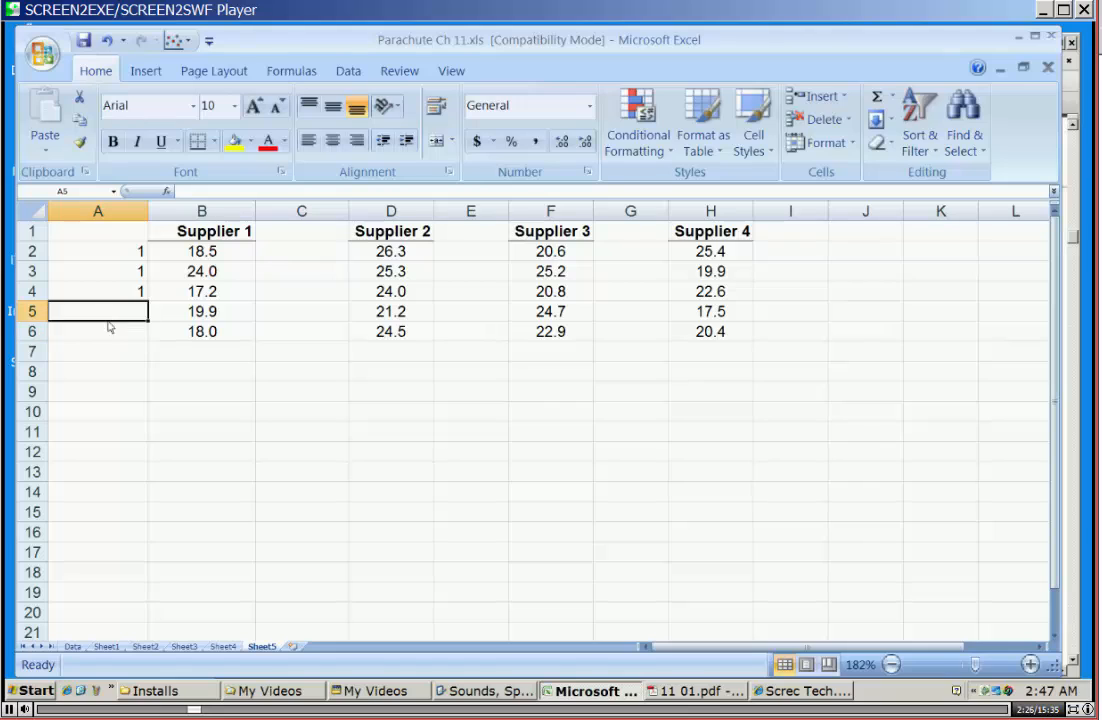
pyautogui.write('1')
pyautogui.press('Return')
pyautogui.write('1')
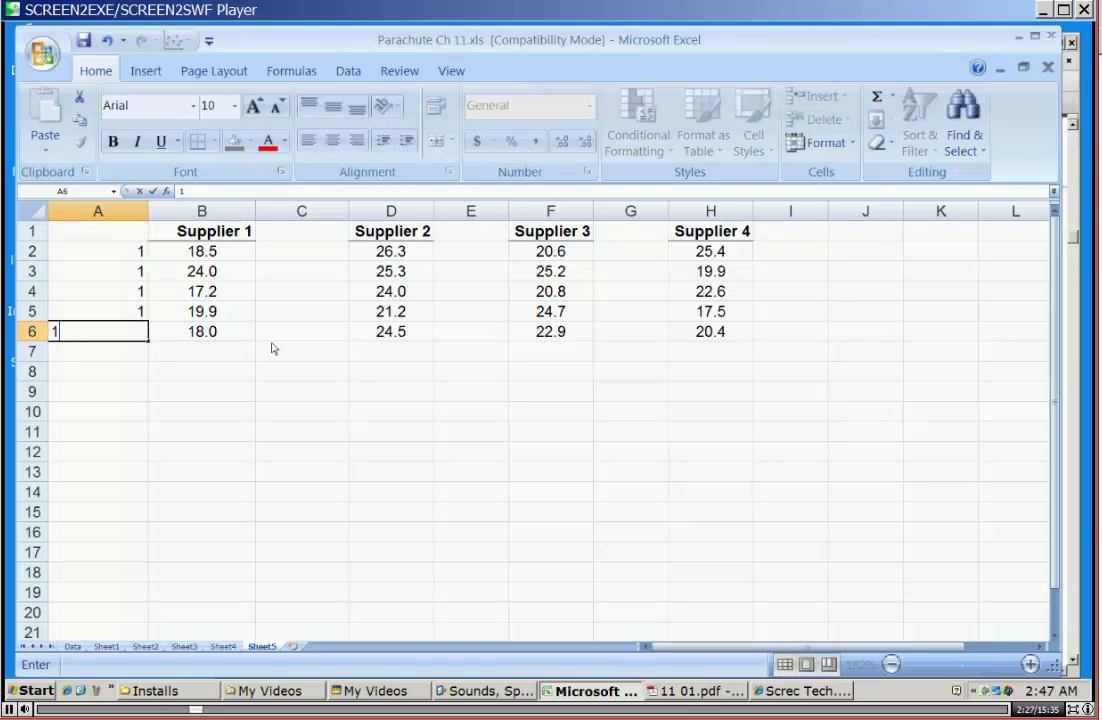
pyautogui.click(300, 251)
# Narrow column A and delete the Supplier 1 heading from cell B1.
pyautogui.moveTo(150, 212); pyautogui.dragTo(98, 213)
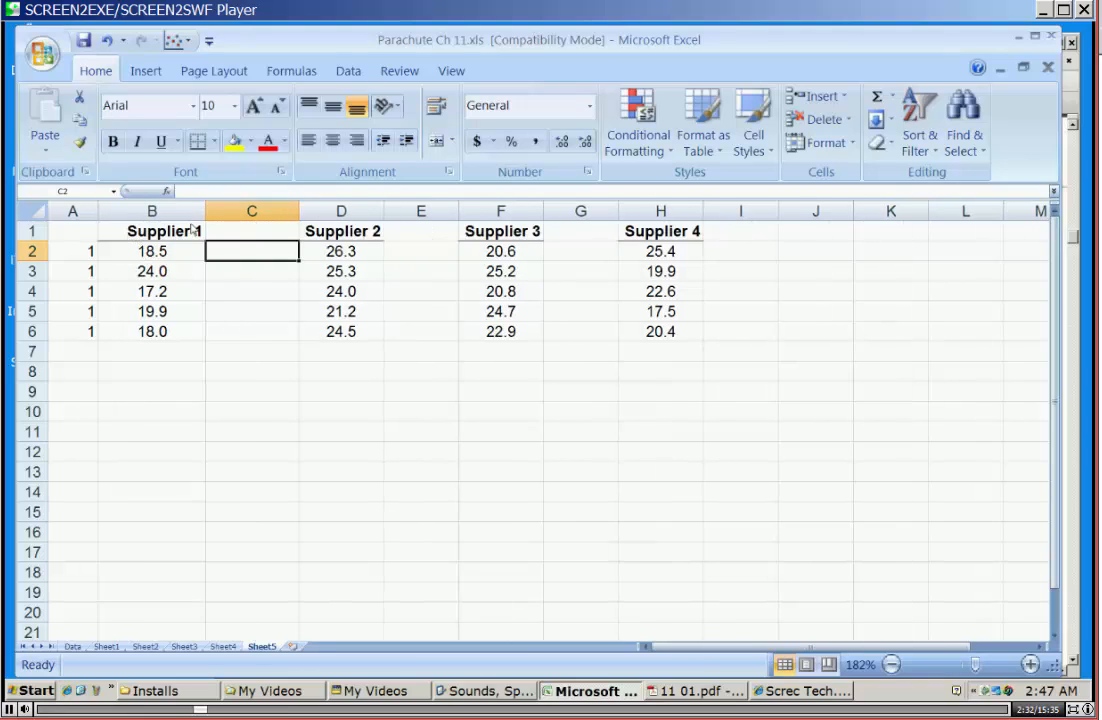
pyautogui.click(155, 236)
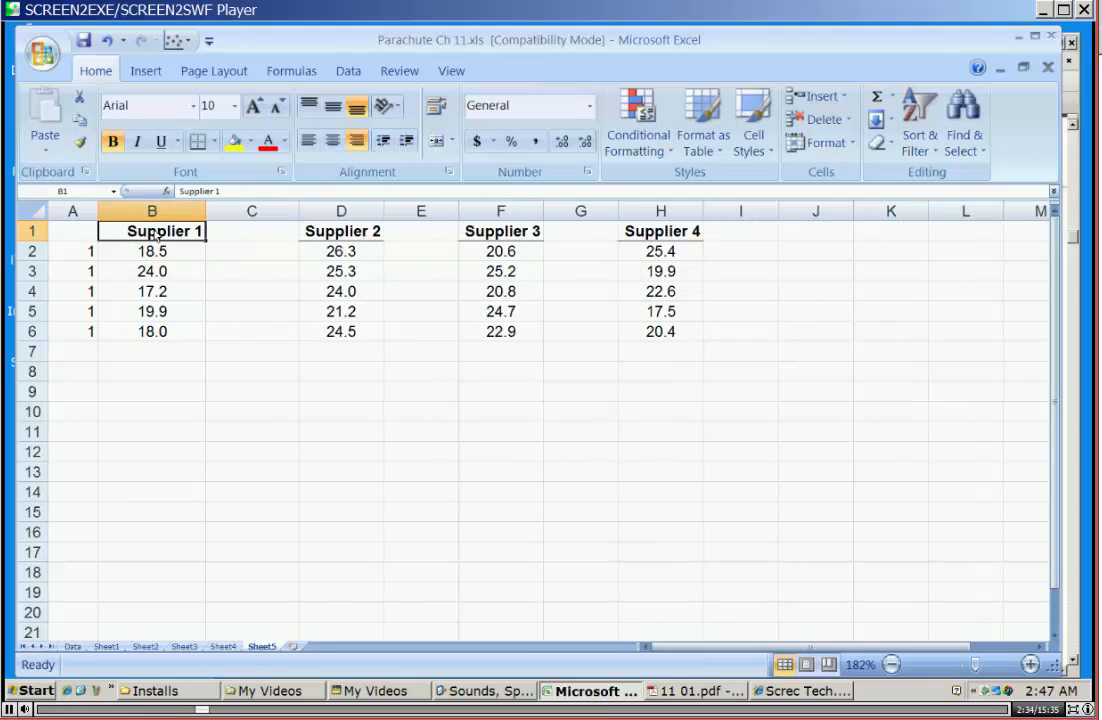
pyautogui.press('Delete')
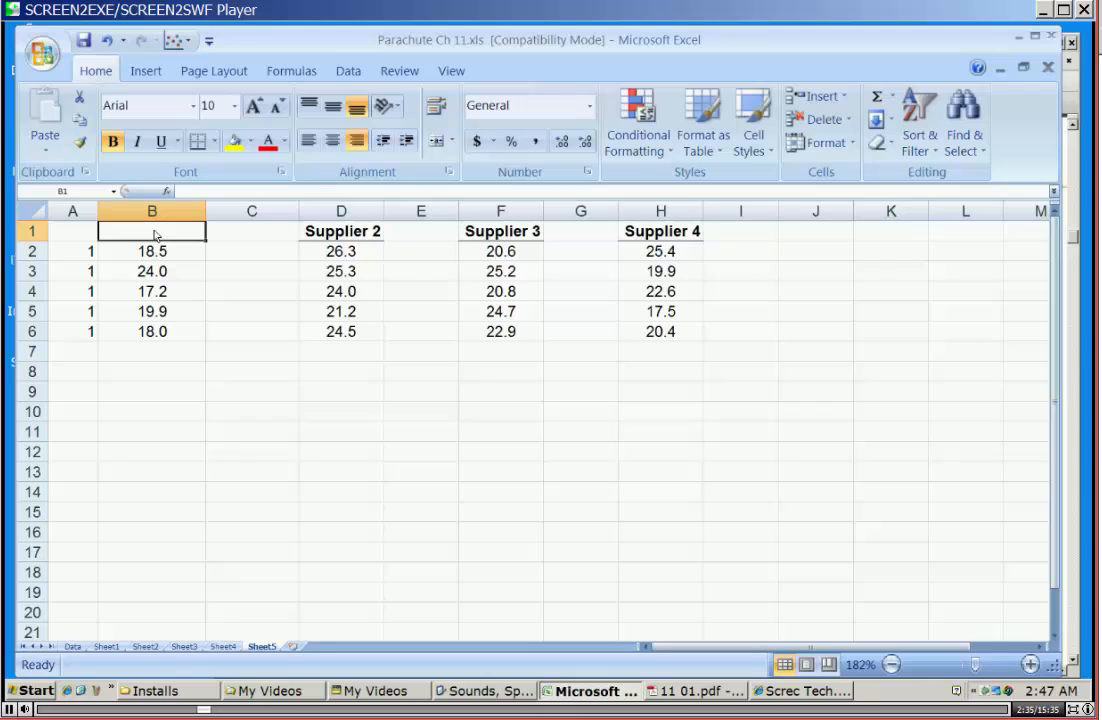
# Enter the supplier code 2 in cells C2 through C6, beside the Supplier 2 values.
pyautogui.click(247, 255)
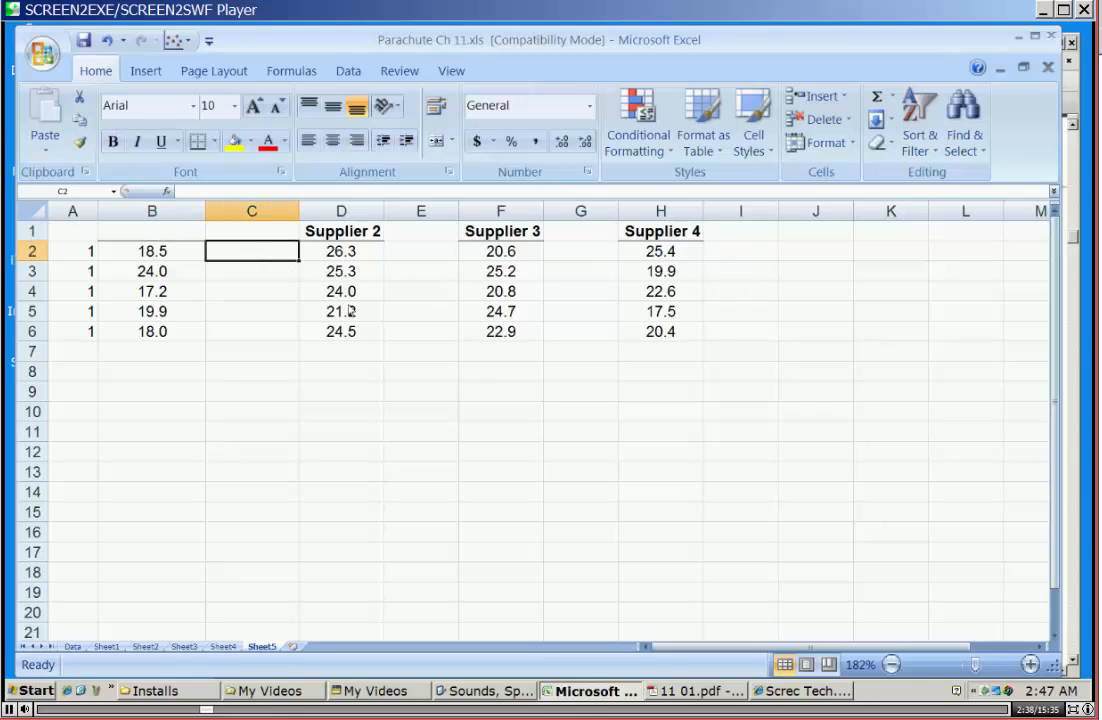
pyautogui.write('2')
pyautogui.press('Return')
pyautogui.write('2')
pyautogui.press('Return')
pyautogui.write('2')
pyautogui.press('Return')
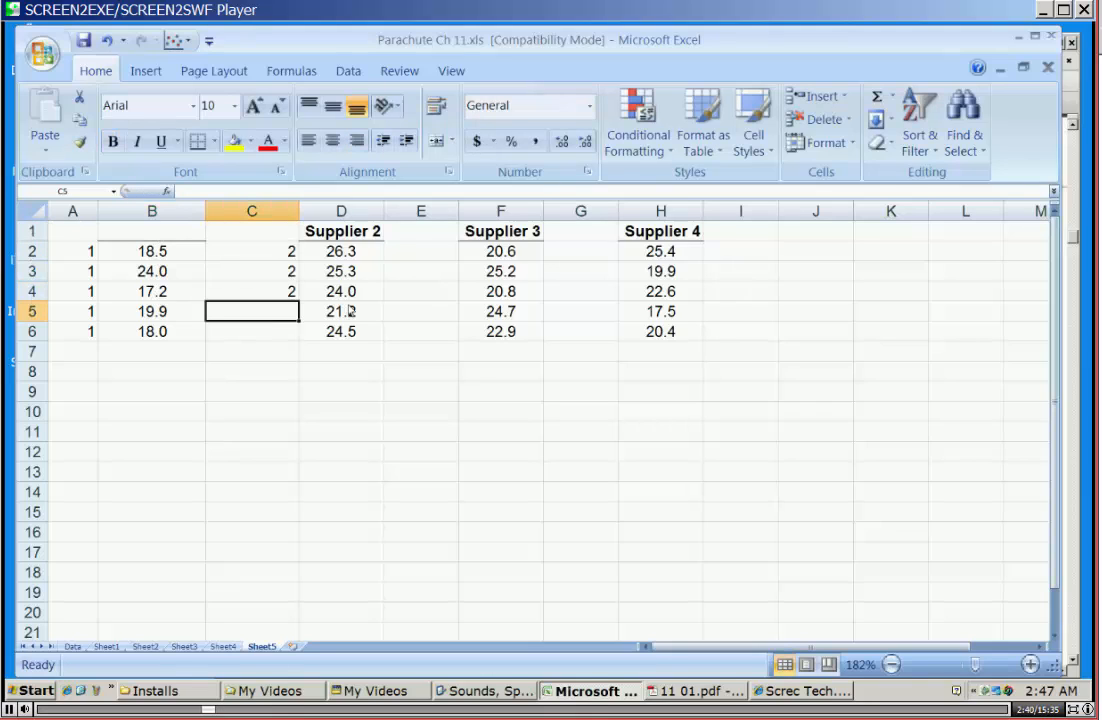
pyautogui.write('2')
pyautogui.press('Return')
# Enter the supplier code 3 in cells E2 through E6, beside the Supplier 3 values.
pyautogui.press('Right')
pyautogui.press('Right')
pyautogui.press('Up')
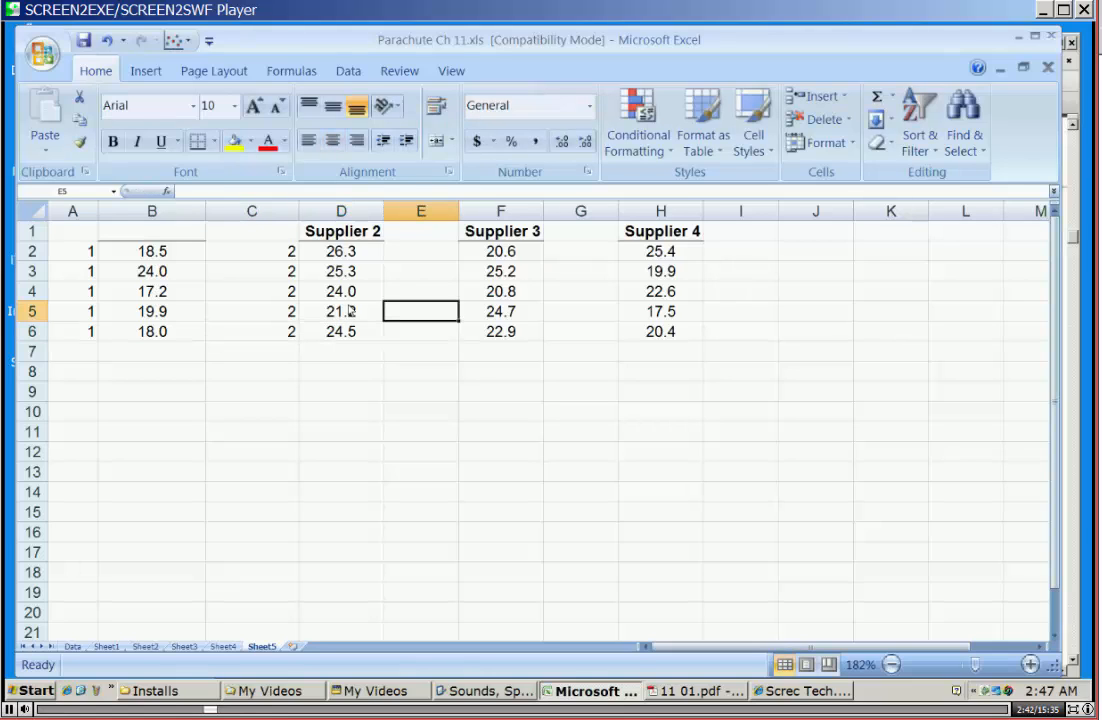
pyautogui.press('Up')
pyautogui.press('Up')
pyautogui.press('Up')
pyautogui.write('3')
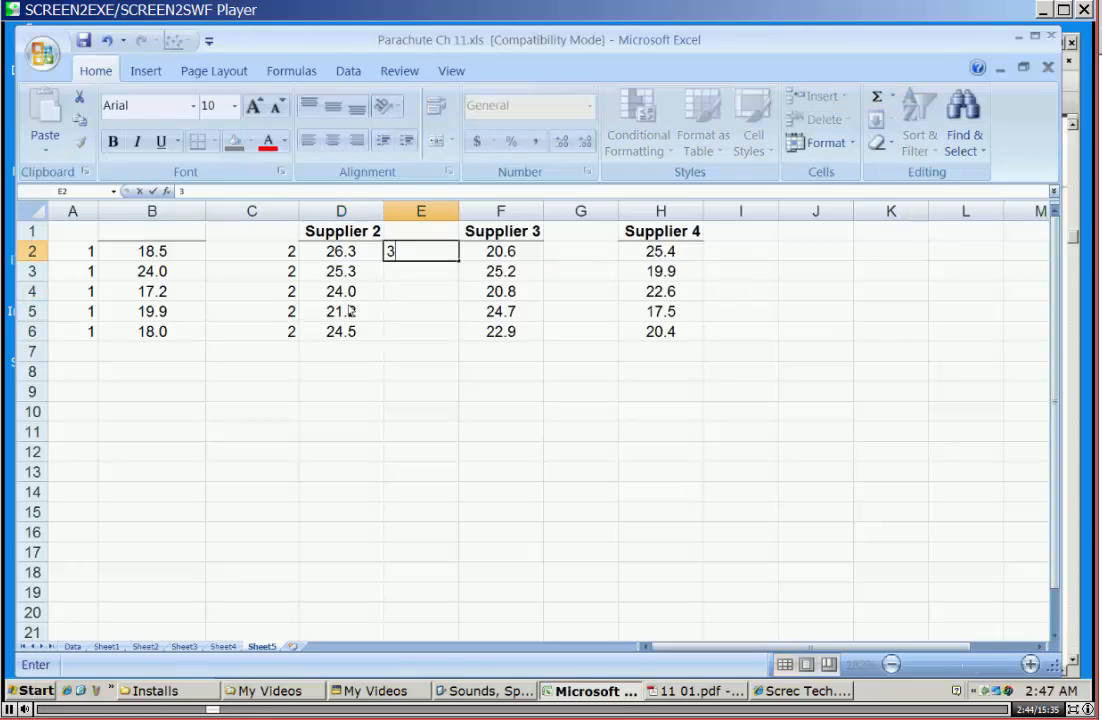
pyautogui.press('Return')
pyautogui.write('3')
pyautogui.press('Return')
pyautogui.write('3 3')
pyautogui.press('Return')
pyautogui.write('3')
# Enter the supplier code 4 in cells G2 through G6, beside the Supplier 4 values.
pyautogui.press('Right')
pyautogui.press('Right')
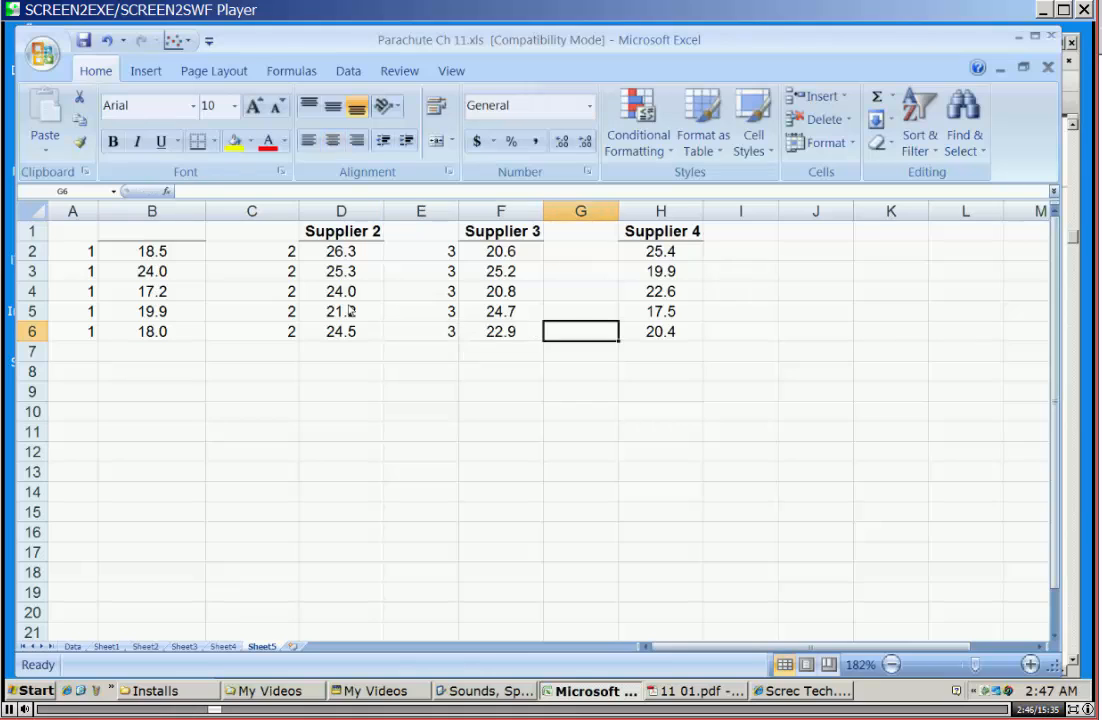
pyautogui.press('Up')
pyautogui.press('Up')
pyautogui.press('Up')
pyautogui.press('Up')
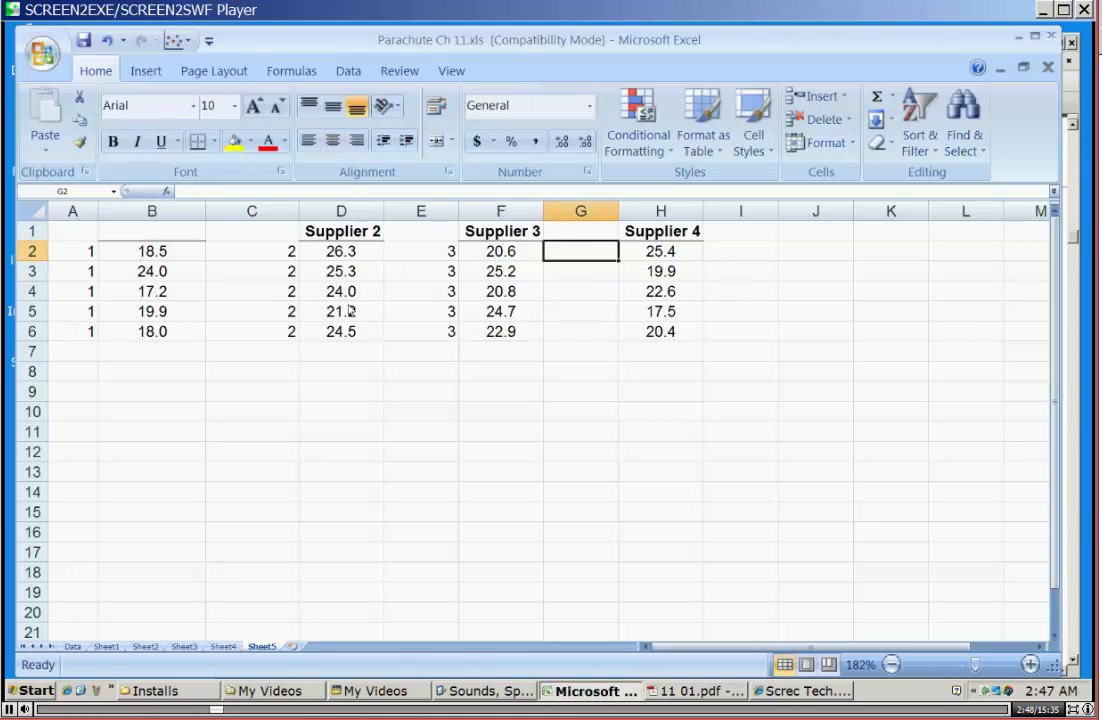
pyautogui.write('4 4 4')
pyautogui.press('Return')
pyautogui.write('4 4')
pyautogui.press('Return')
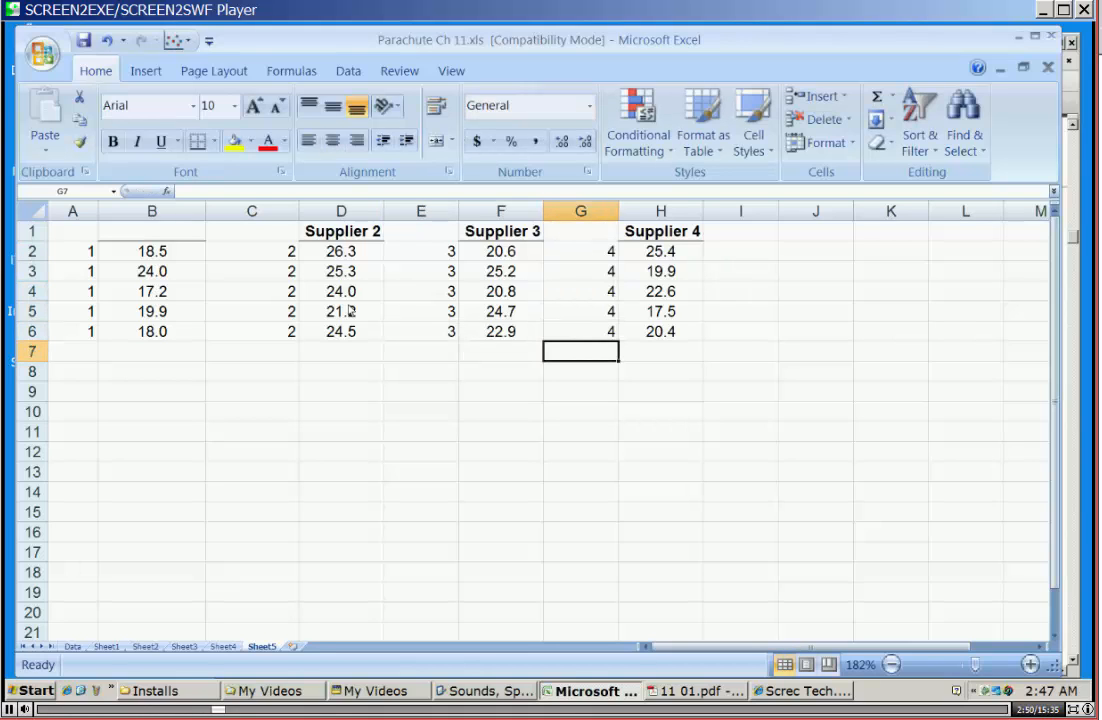
# Delete the remaining supplier headings in D1:H1 and narrow the code columns A, C, E and G.
pyautogui.moveTo(310, 231); pyautogui.dragTo(688, 234)
pyautogui.press('Delete')
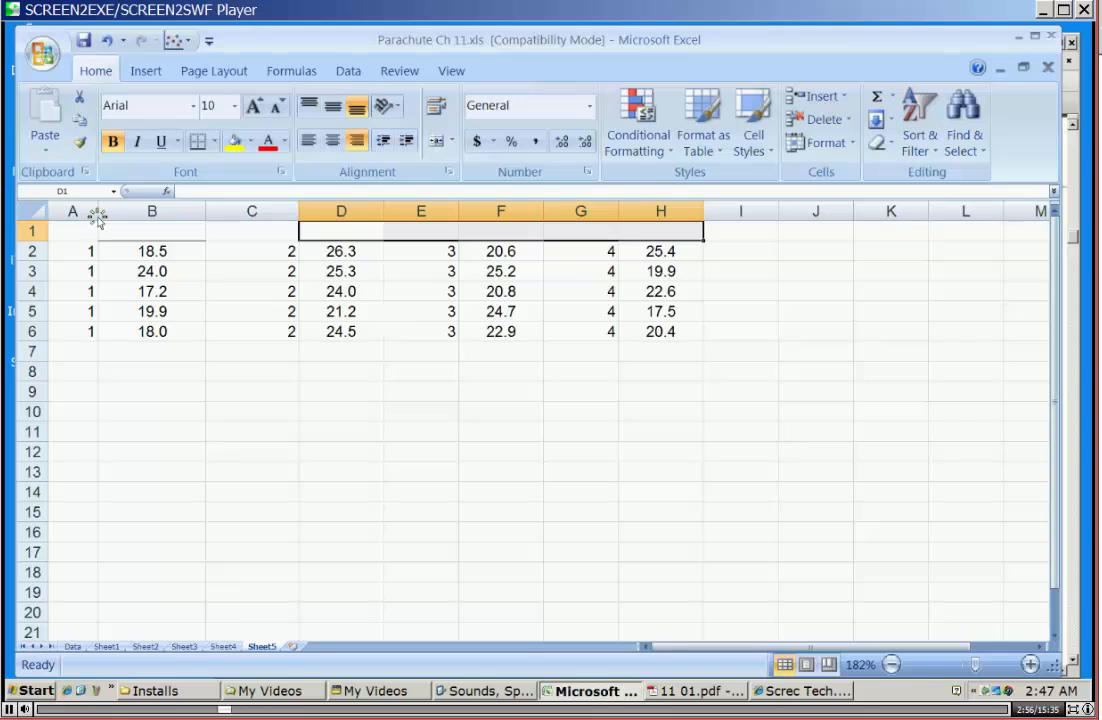
pyautogui.moveTo(98, 211); pyautogui.dragTo(84, 211)
pyautogui.click(287, 214)
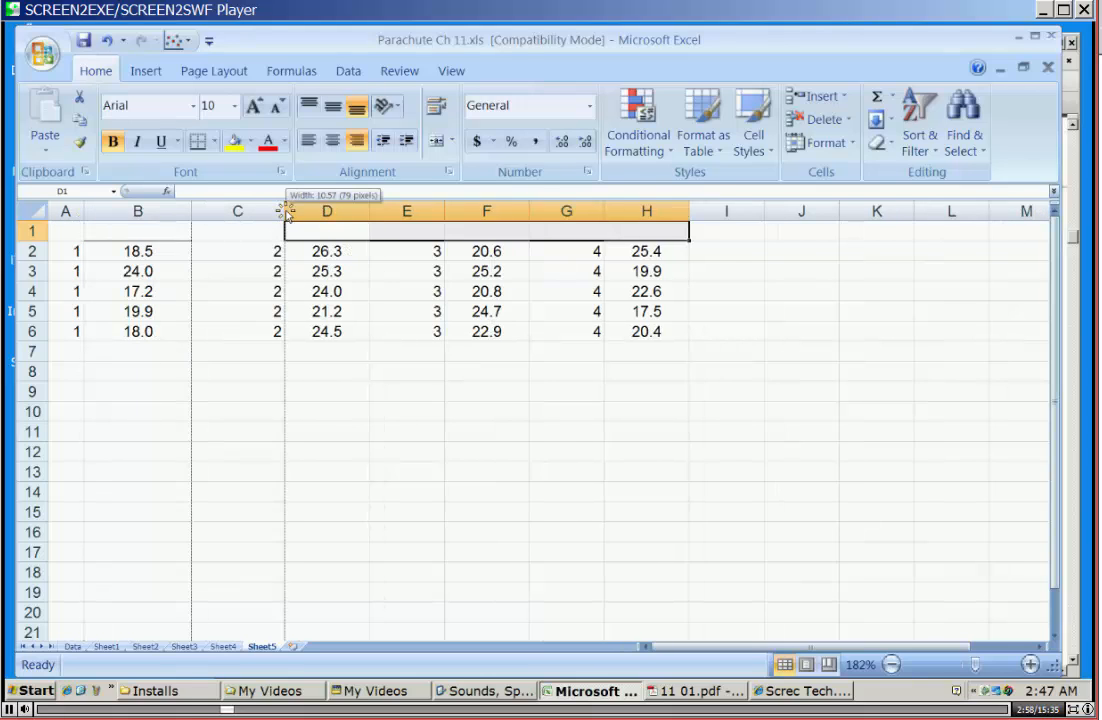
pyautogui.click(270, 229)
pyautogui.moveTo(286, 211); pyautogui.dragTo(246, 211)
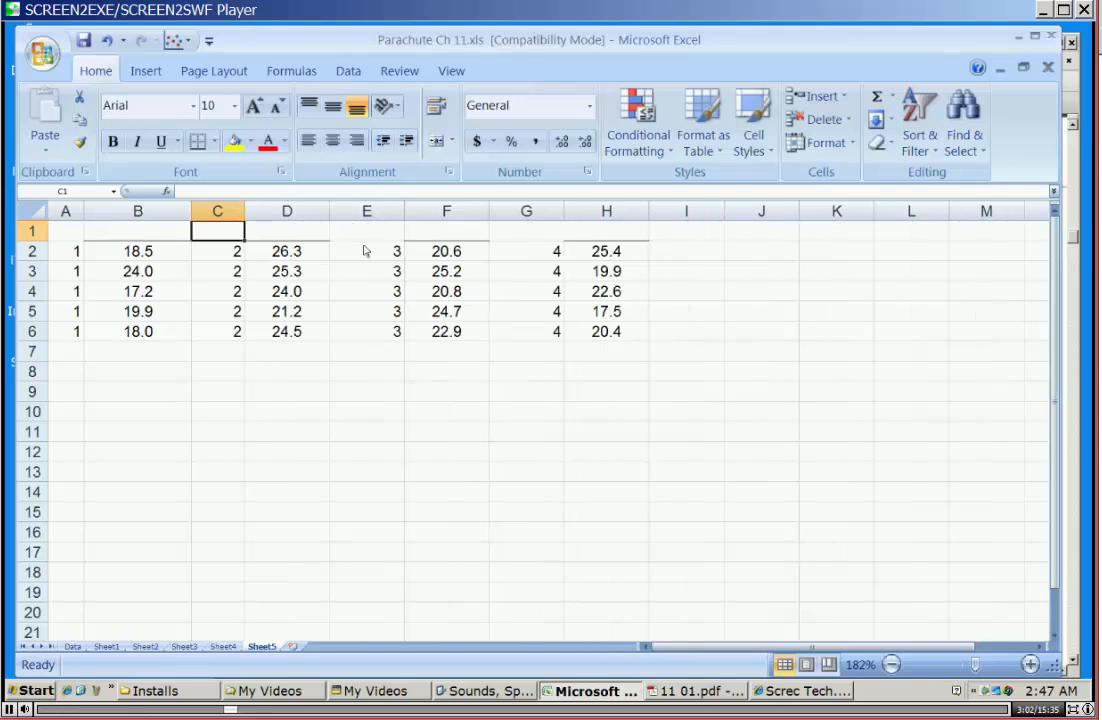
pyautogui.moveTo(403, 211); pyautogui.dragTo(381, 215)
pyautogui.click(502, 250)
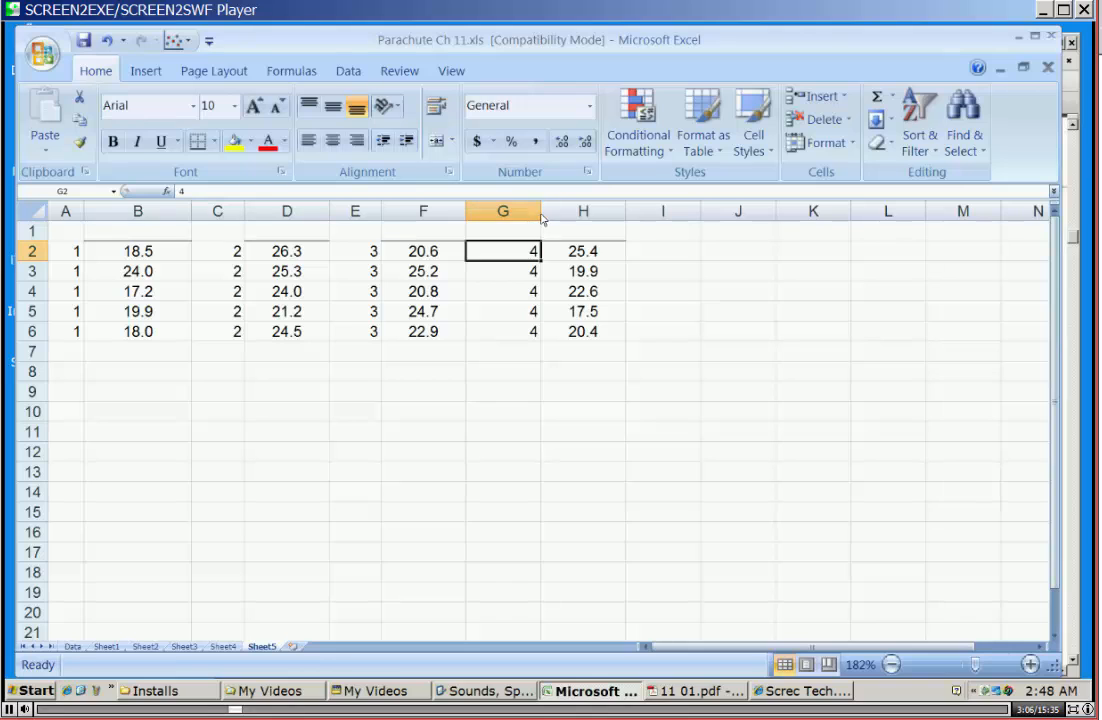
pyautogui.moveTo(541, 218); pyautogui.dragTo(517, 216)
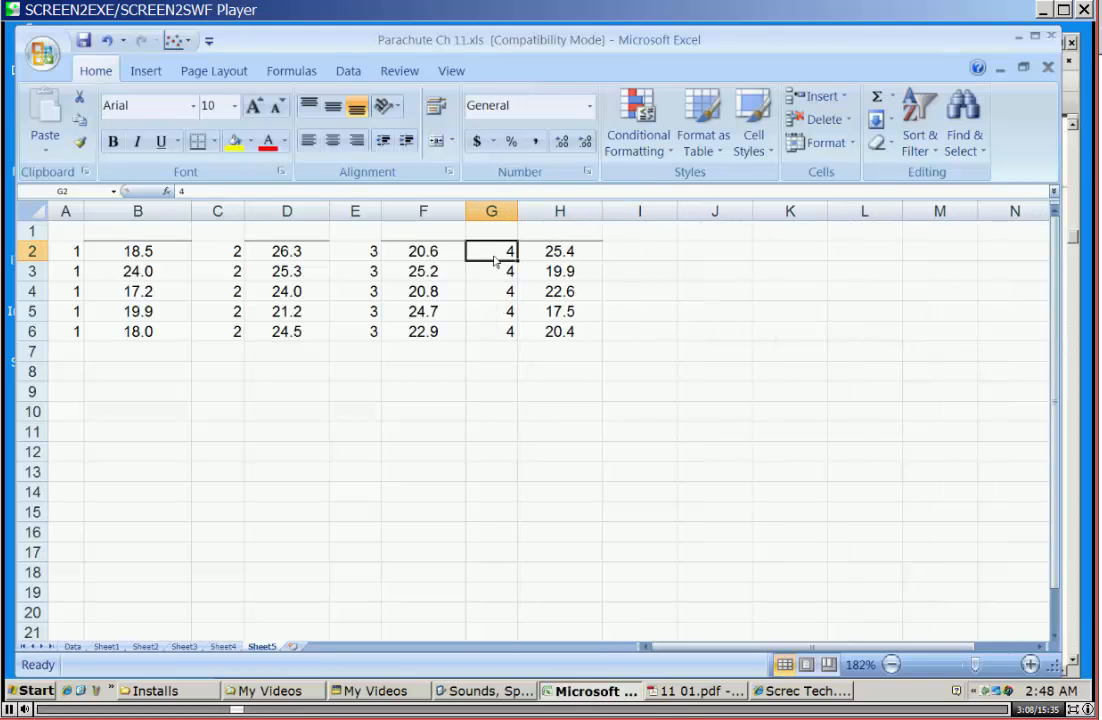
# Switch to 11 01.pdf and check the textbook's tensile strength scatter diagram and its E2.12 note.
pyautogui.click(714, 693)
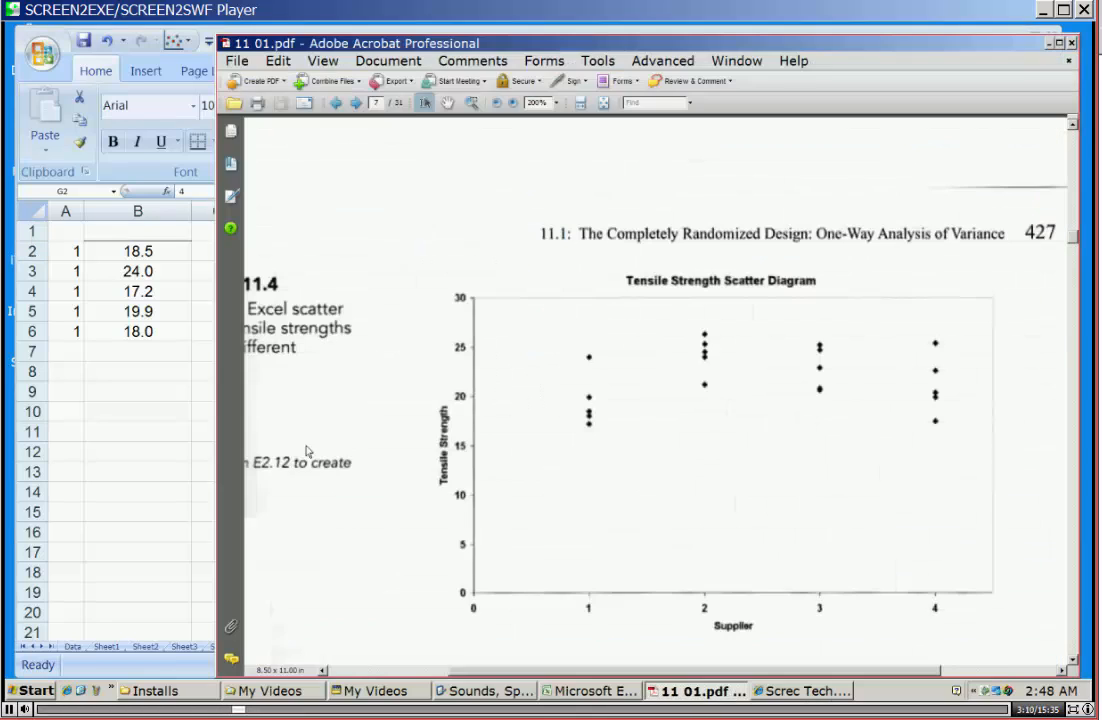
pyautogui.moveTo(250, 462); pyautogui.dragTo(342, 491)
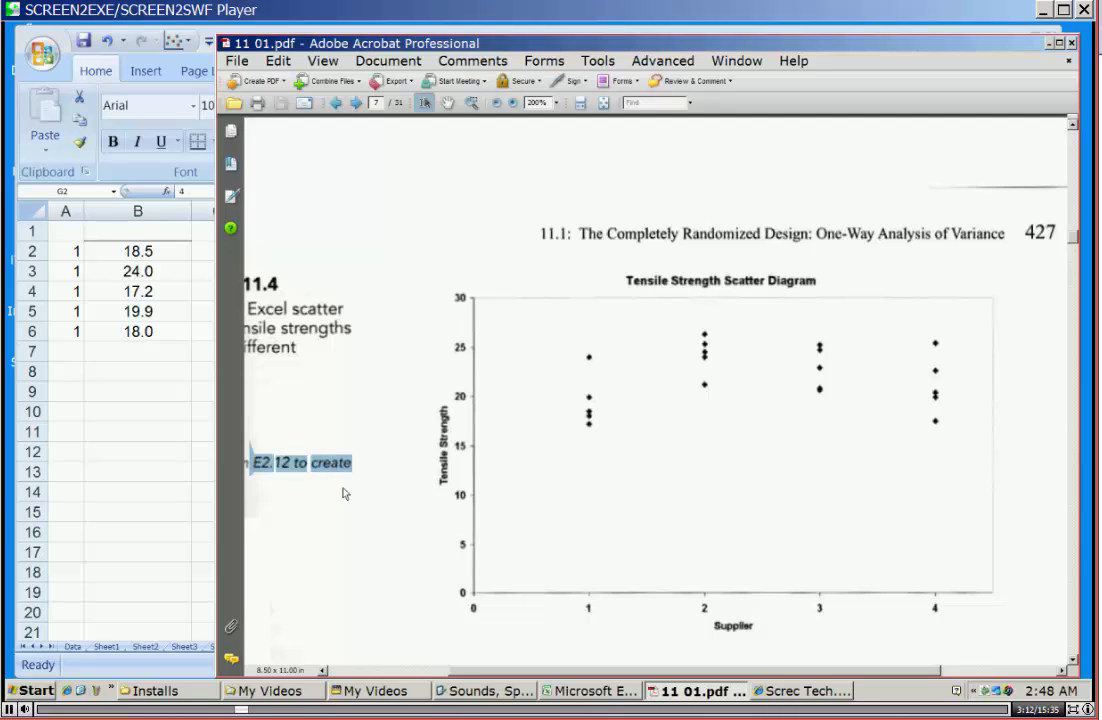
pyautogui.click(379, 443)
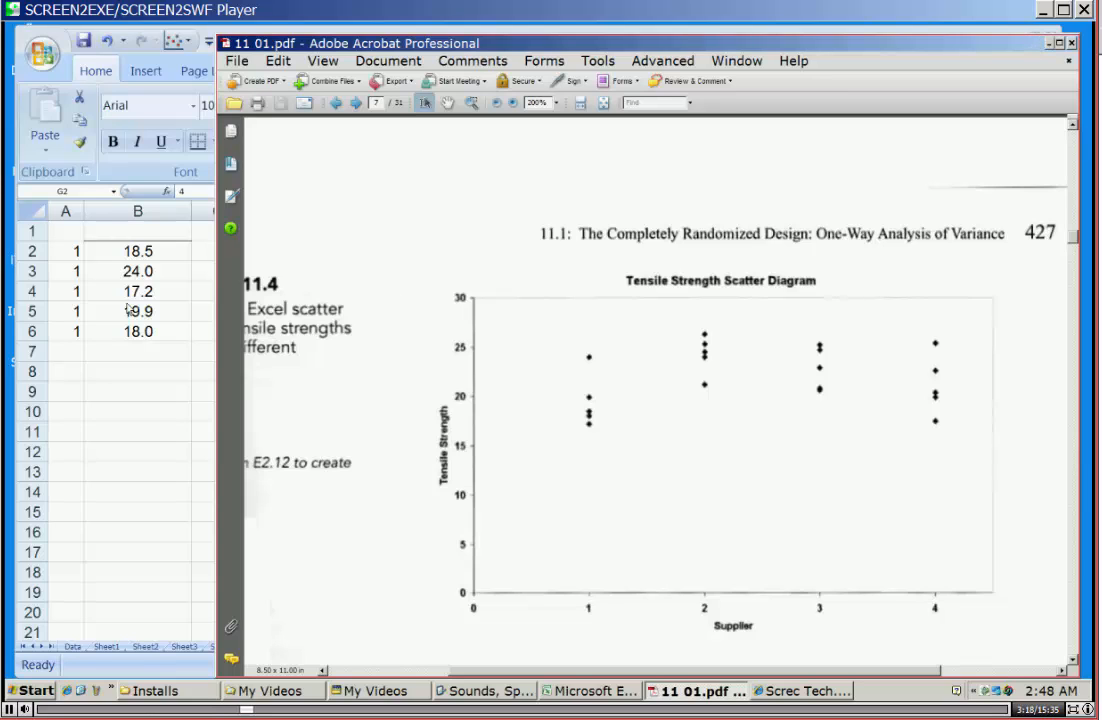
# Return to Excel, plot A2:B6 as a scatter chart with only markers and move the chart below the data.
pyautogui.click(71, 226)
pyautogui.moveTo(73, 251); pyautogui.dragTo(77, 338)
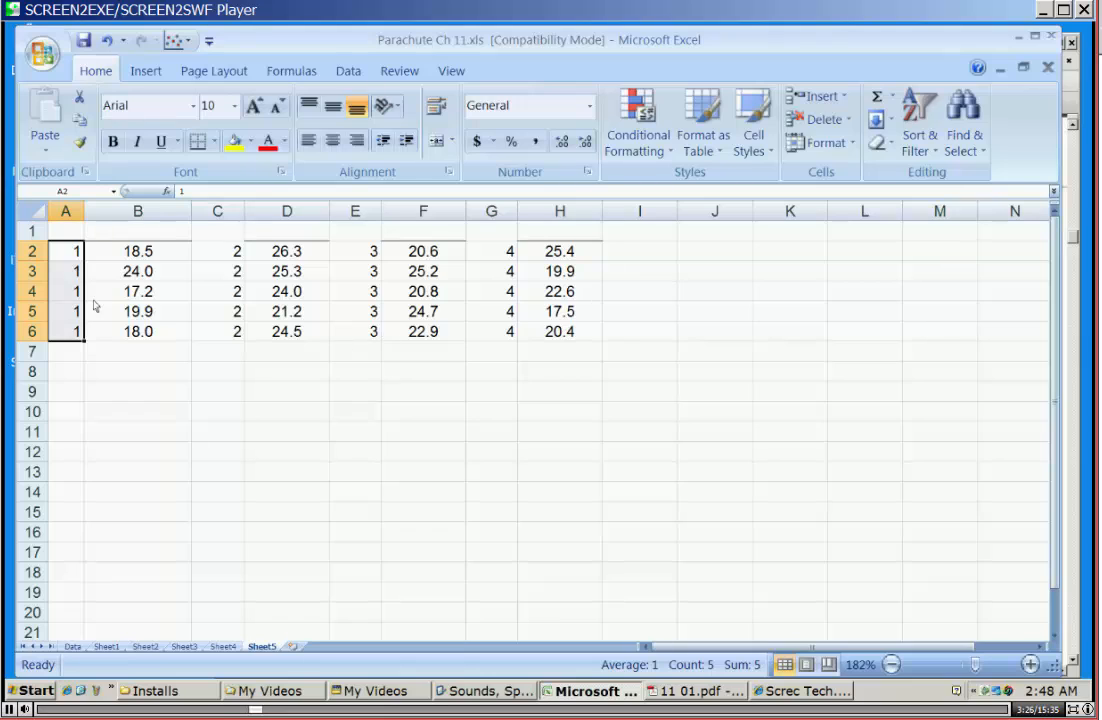
pyautogui.moveTo(60, 258); pyautogui.dragTo(155, 337)
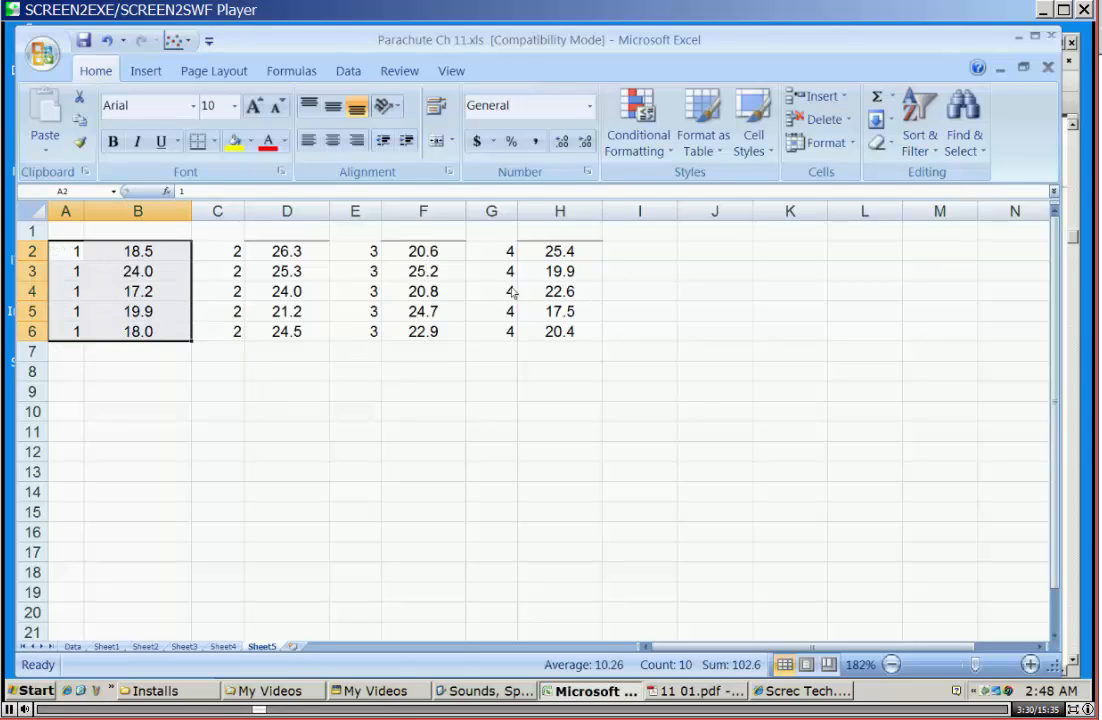
pyautogui.click(145, 71)
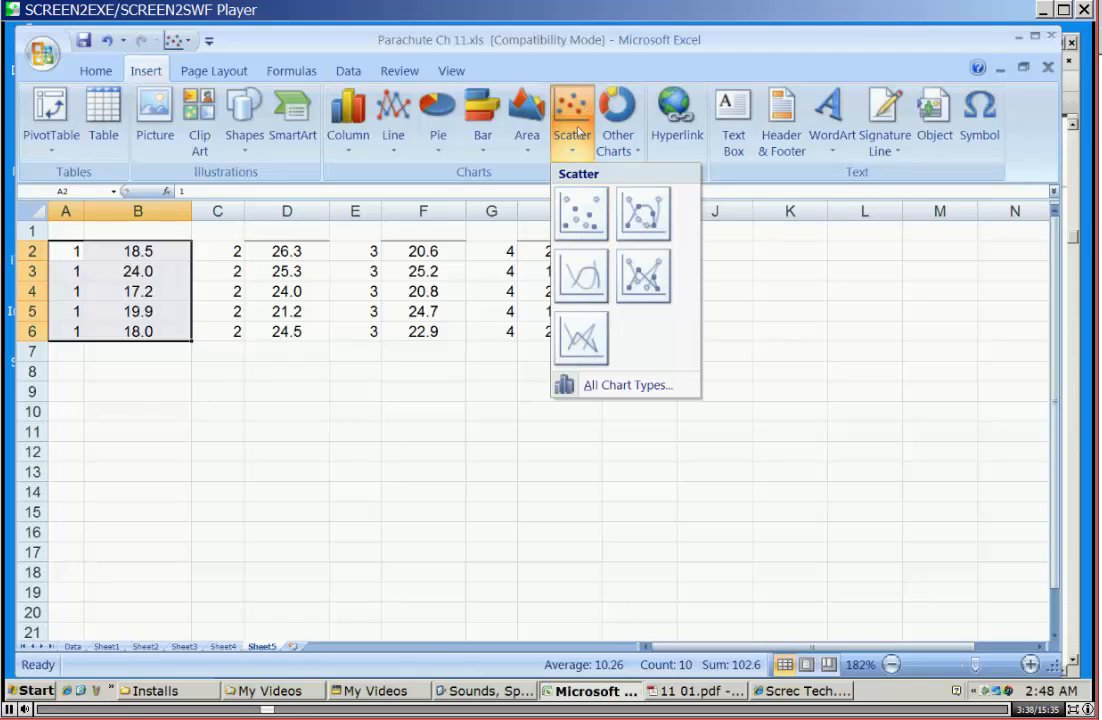
pyautogui.click(584, 212)
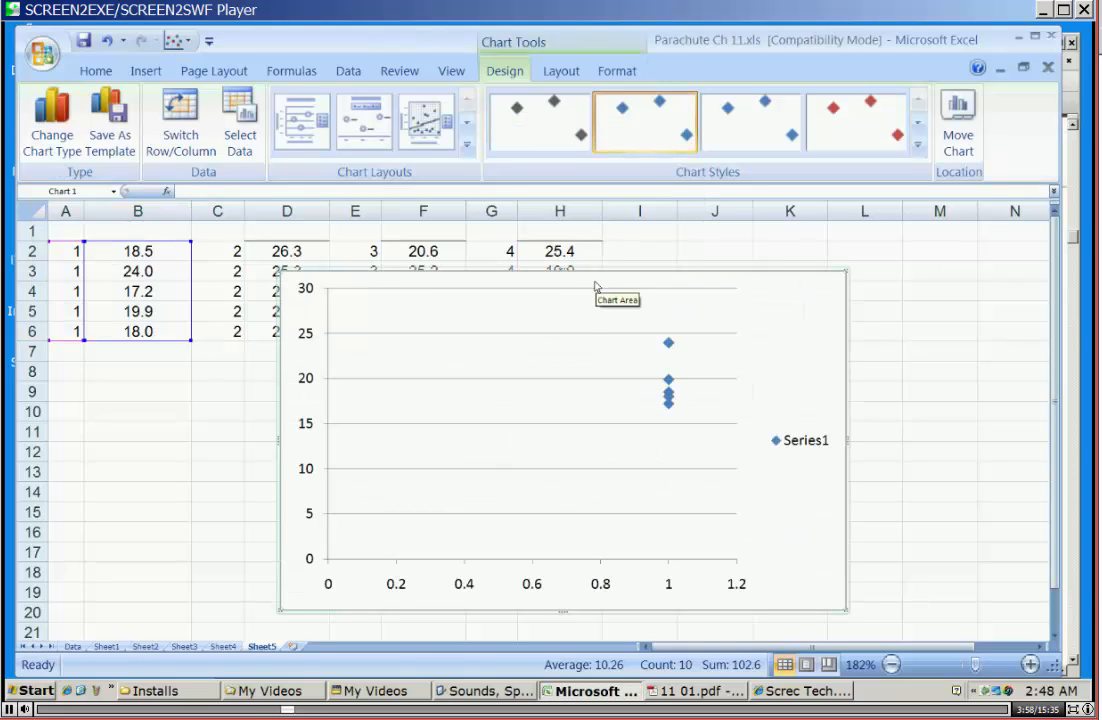
pyautogui.moveTo(588, 305); pyautogui.dragTo(590, 389)
pyautogui.scroll(-2, 943, 411)
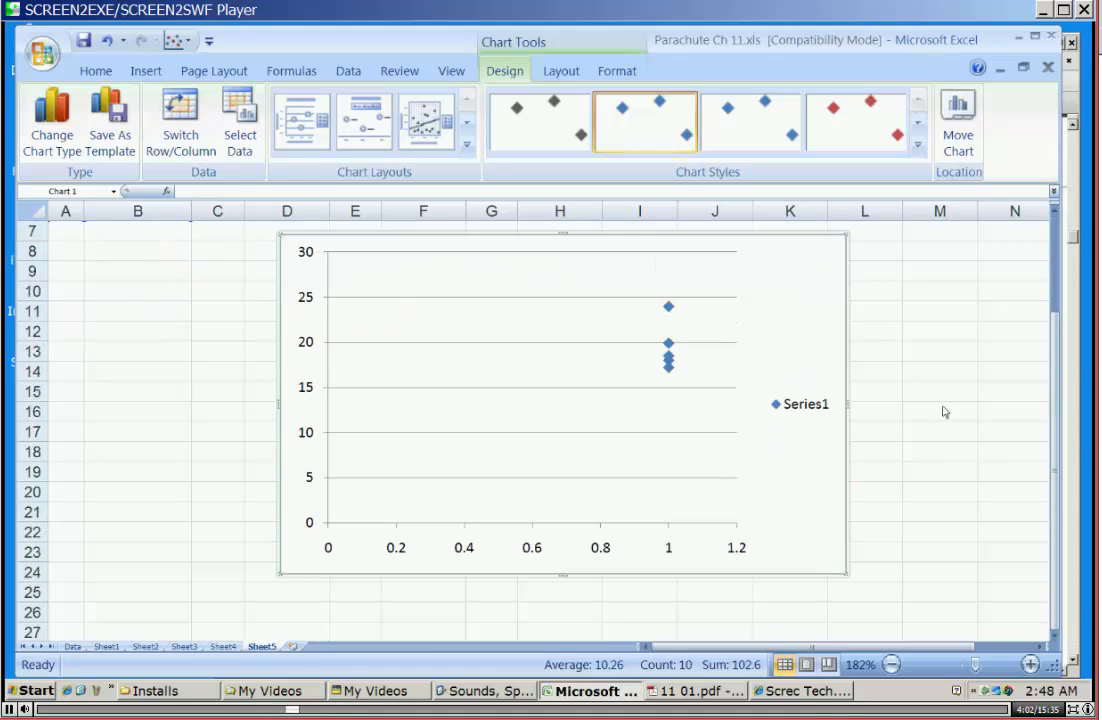
pyautogui.scroll(1, 943, 411)
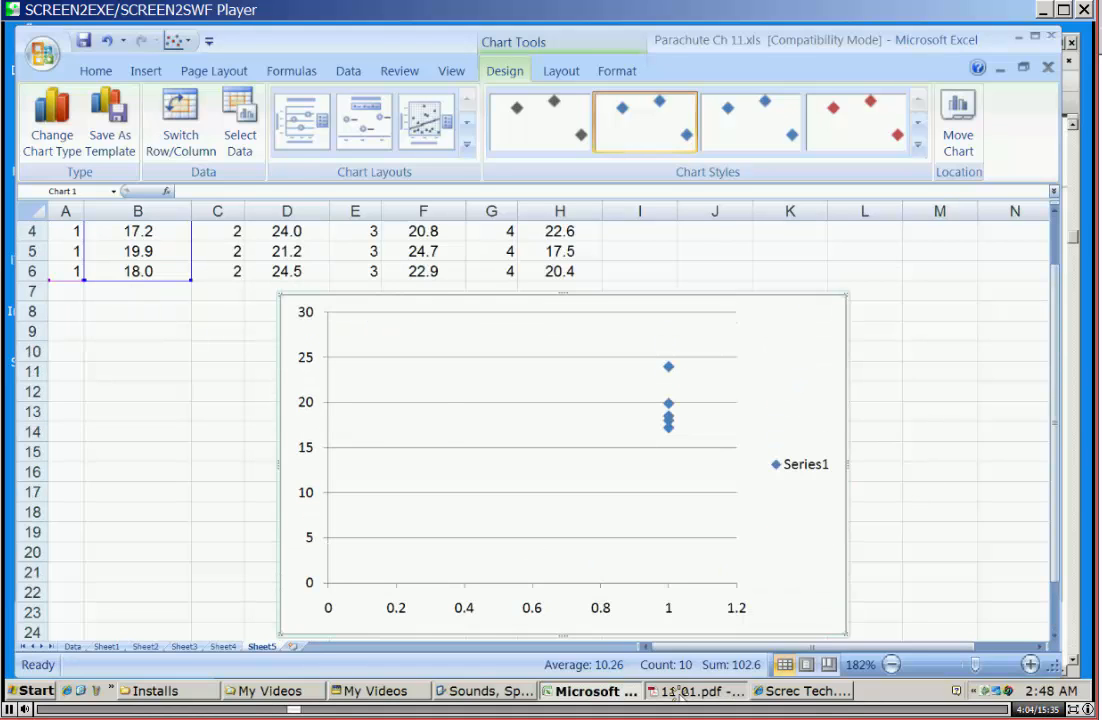
# Consult the textbook diagram in 11 01.pdf and, back in Excel, fix the chart's horizontal axis at minimum 0.0, maximum 5 and major unit 1.
pyautogui.hotkey('alt', 'Tab')
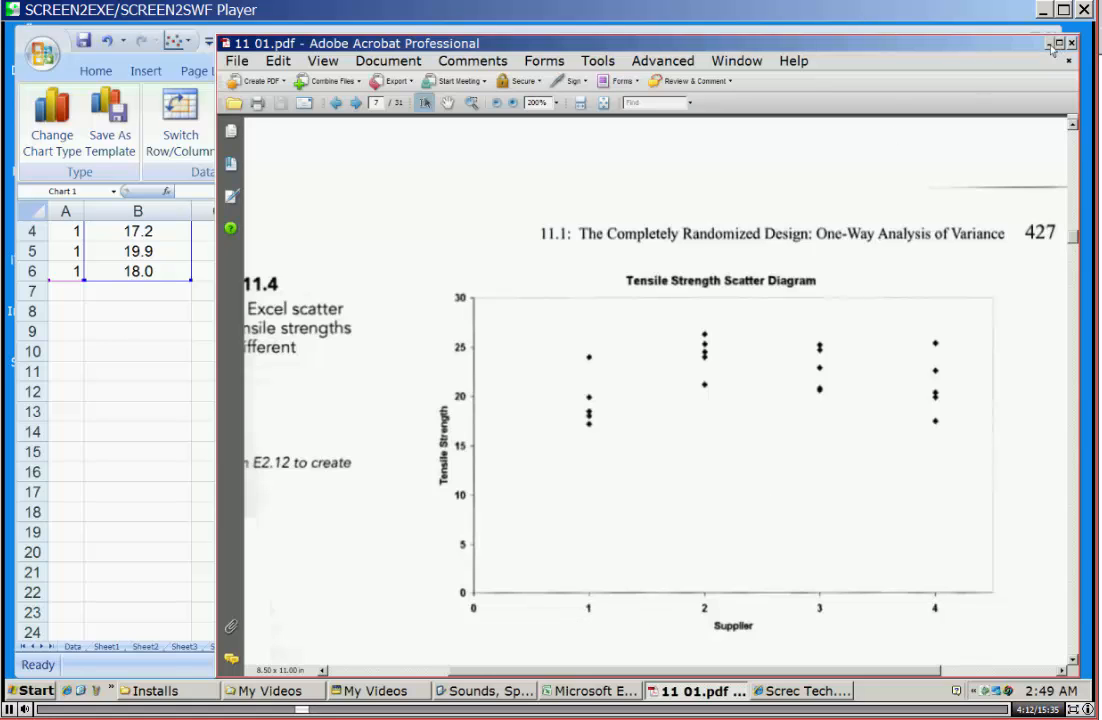
pyautogui.hotkey('alt', 'Tab')
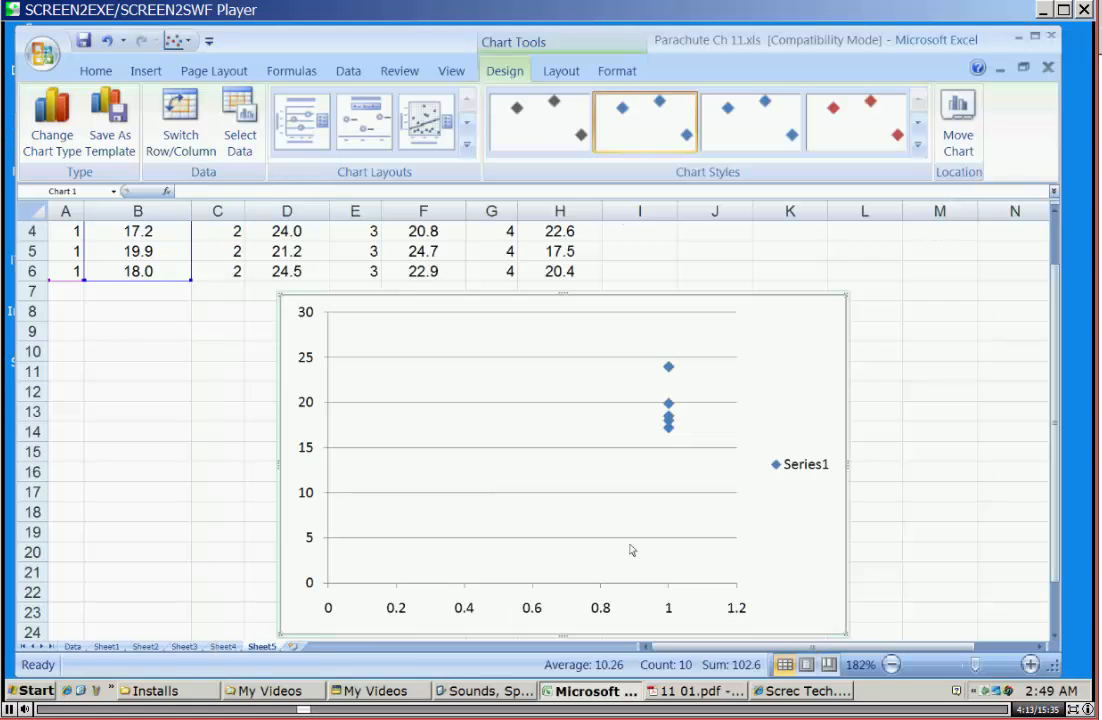
pyautogui.rightClick(536, 607)
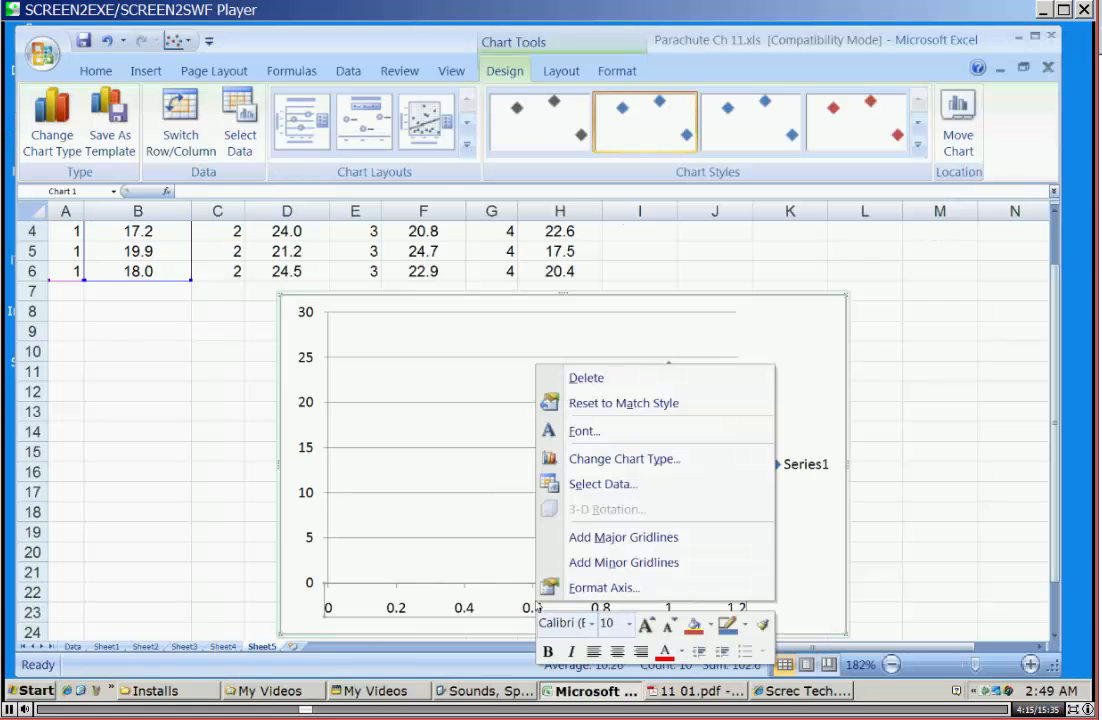
pyautogui.click(604, 589)
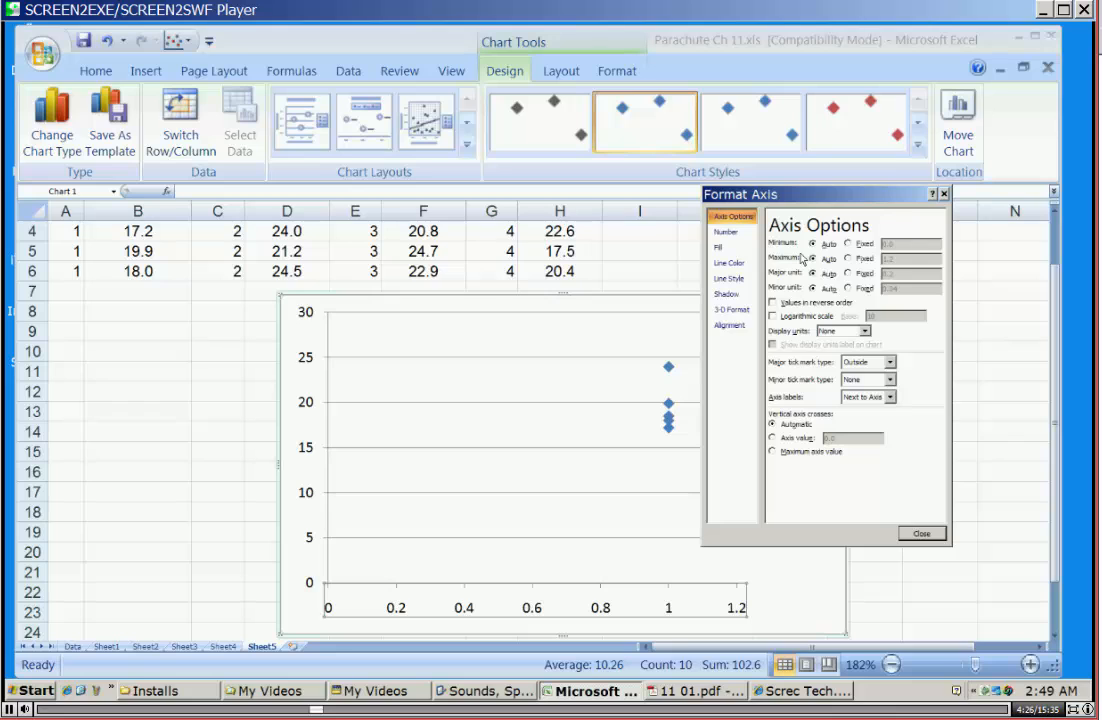
pyautogui.click(707, 691)
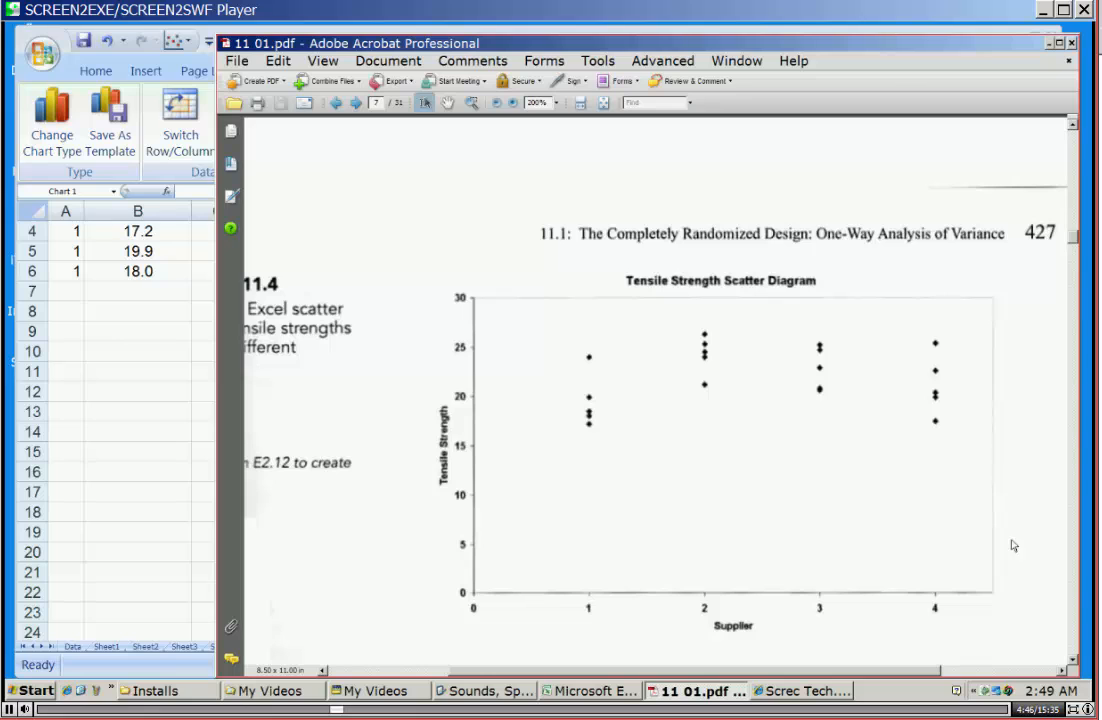
pyautogui.click(1050, 46)
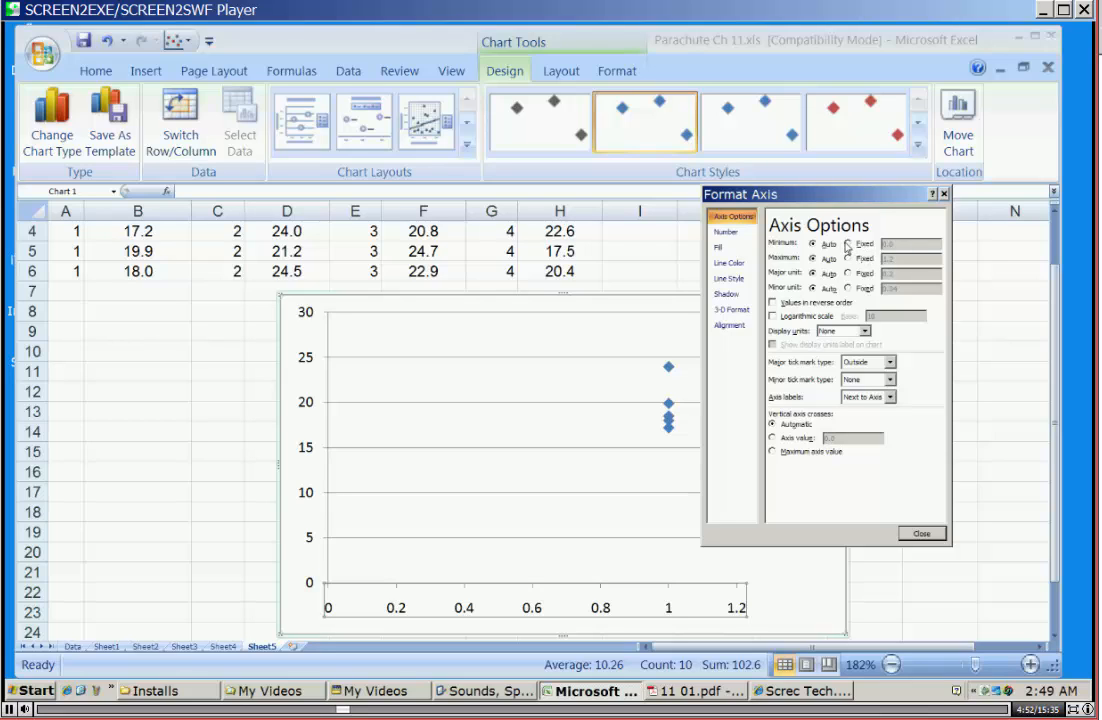
pyautogui.click(848, 244)
pyautogui.click(848, 258)
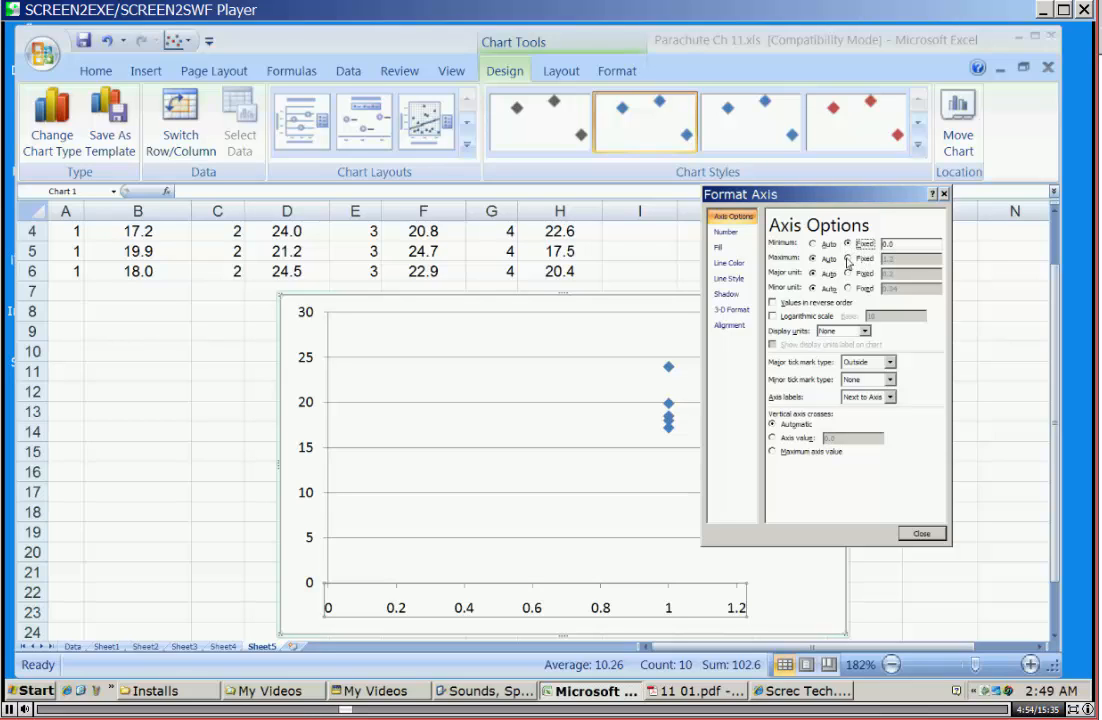
pyautogui.write('3')
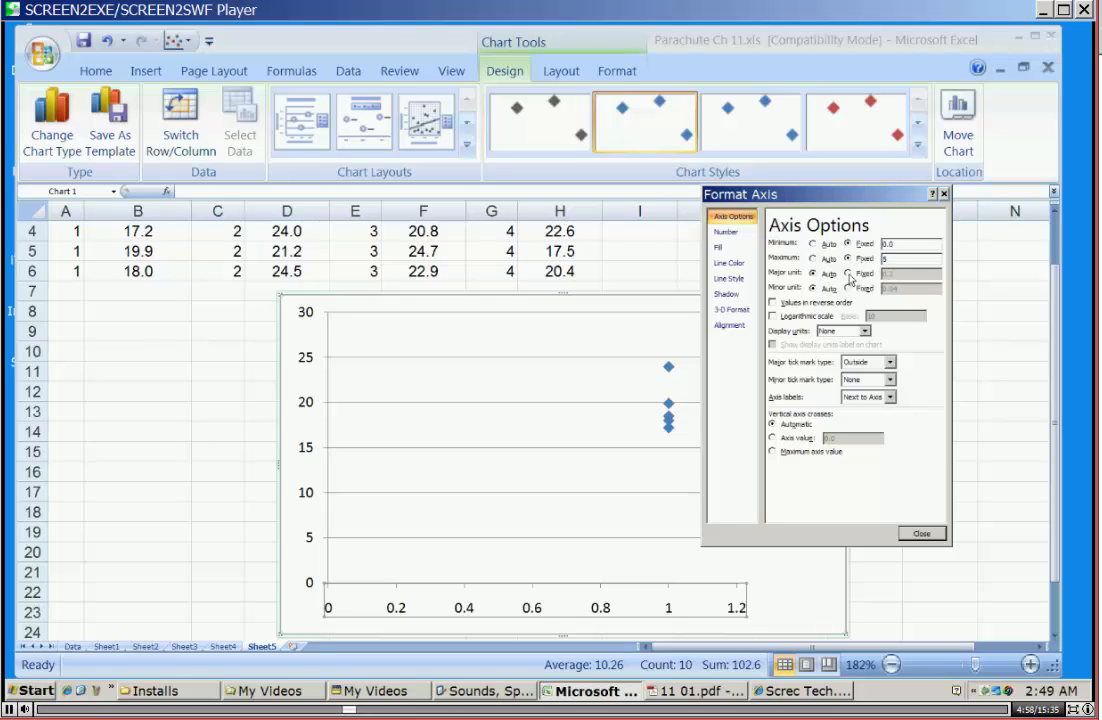
pyautogui.click(848, 273)
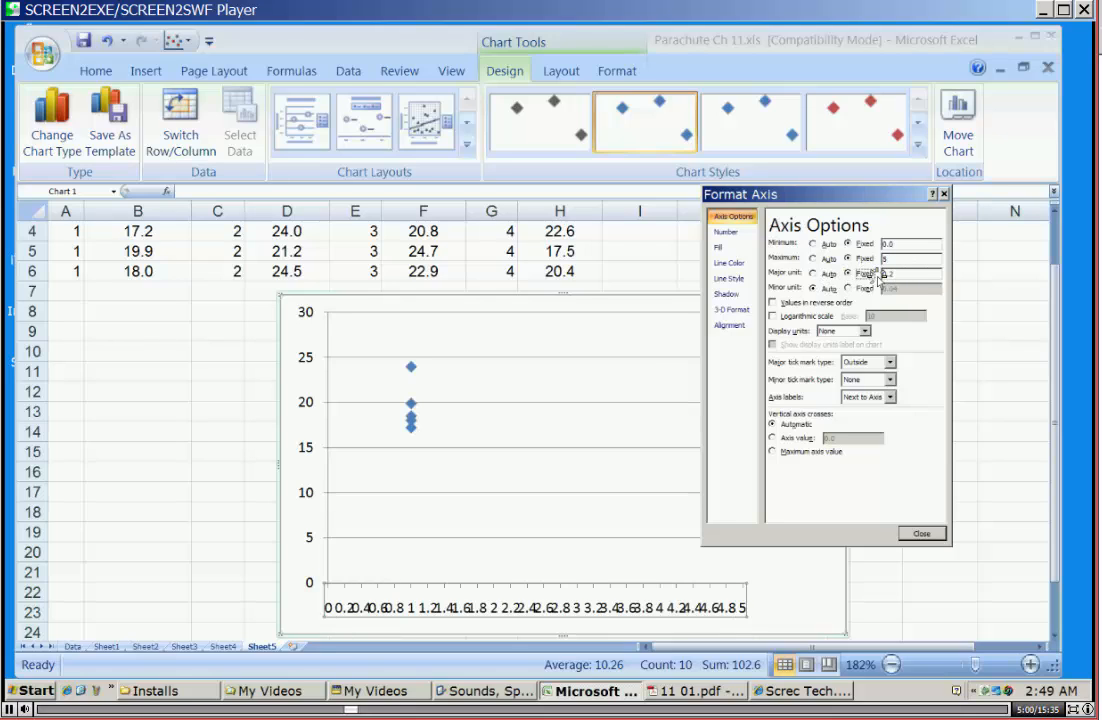
pyautogui.write('1')
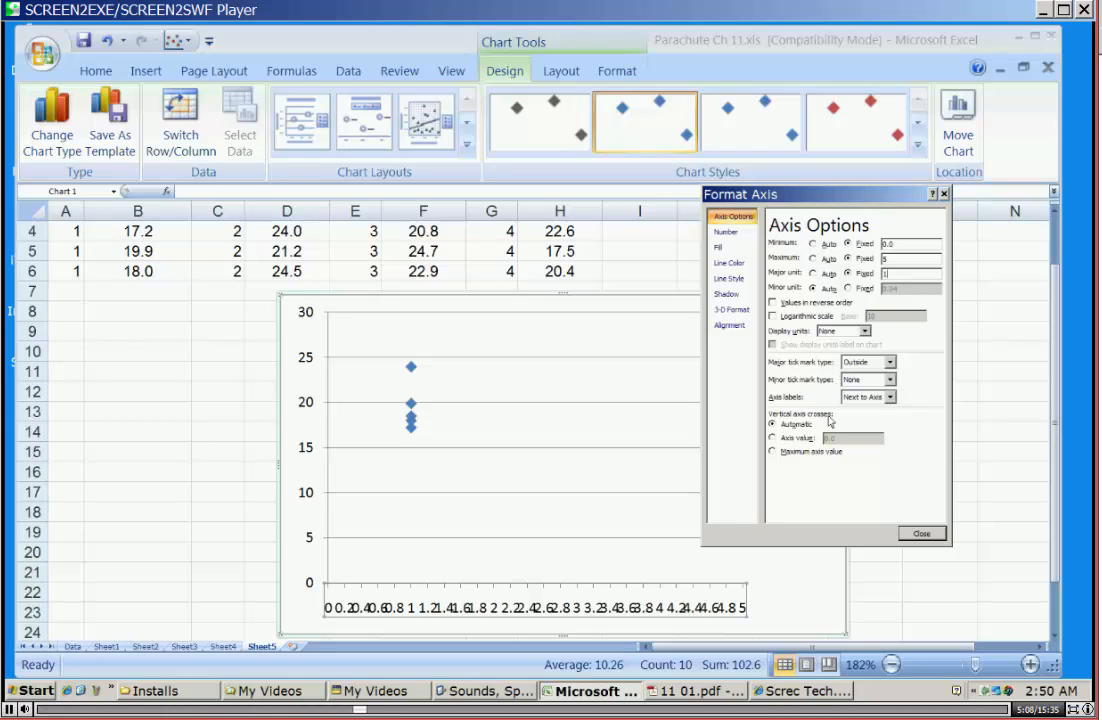
pyautogui.click(922, 535)
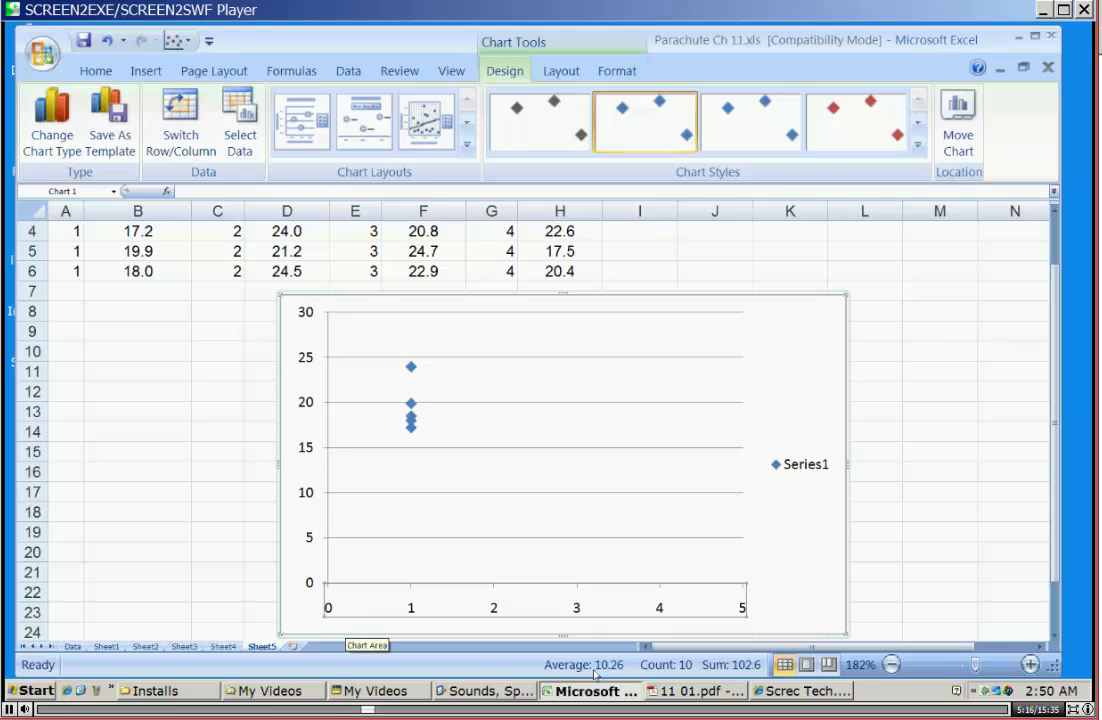
# Compare the chart with the diagram in 11 01.pdf and, back in Excel, name the existing data series Supplier 1.
pyautogui.click(684, 690)
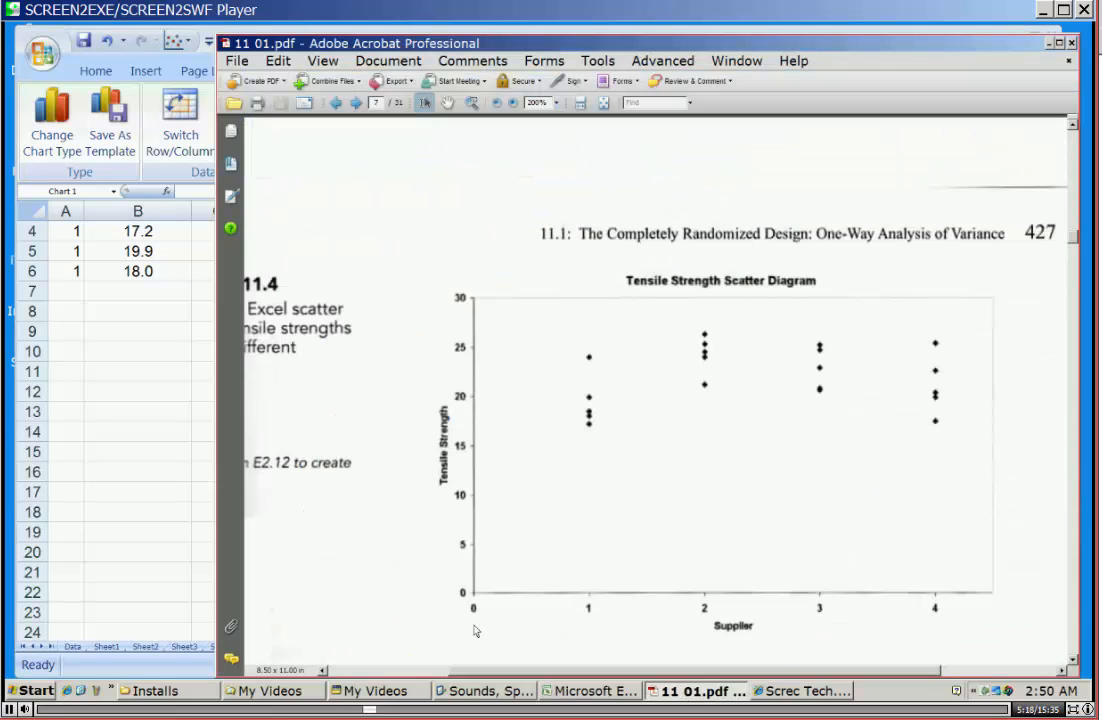
pyautogui.click(678, 692)
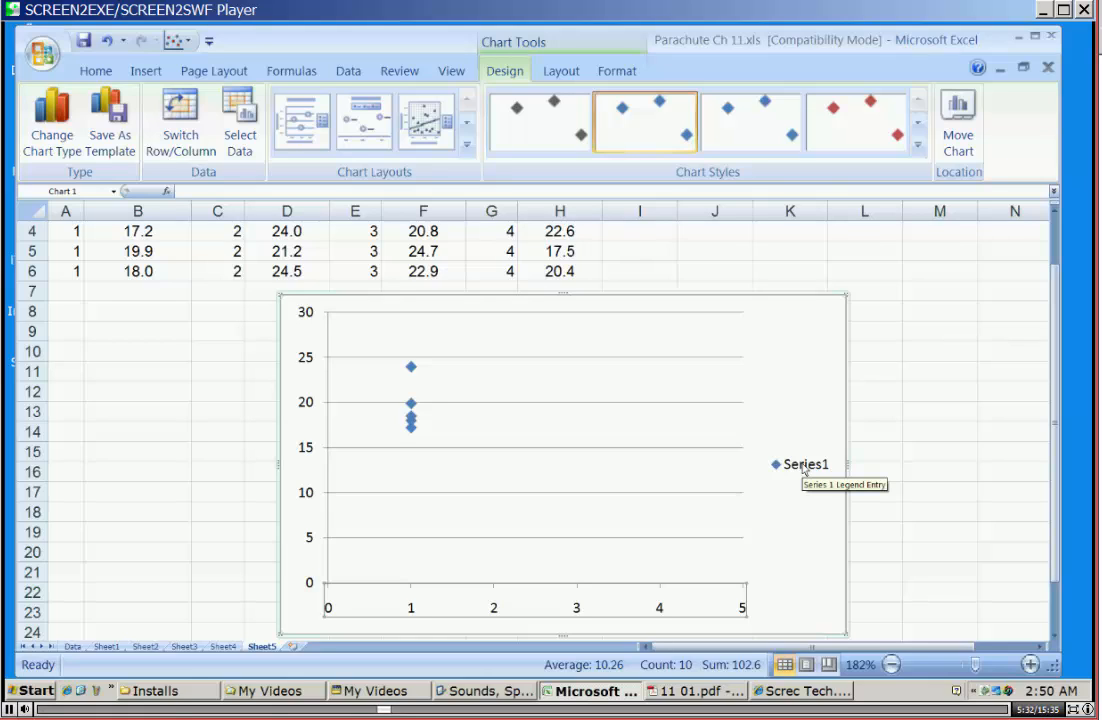
pyautogui.click(449, 398)
pyautogui.rightClick(449, 398)
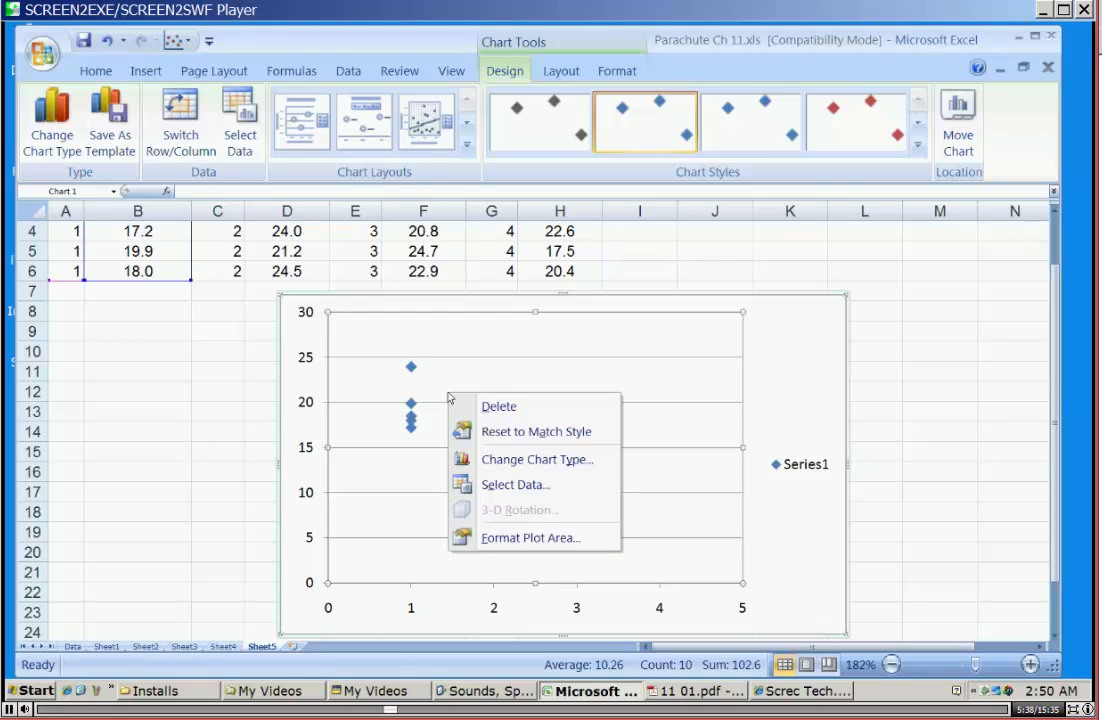
pyautogui.click(495, 487)
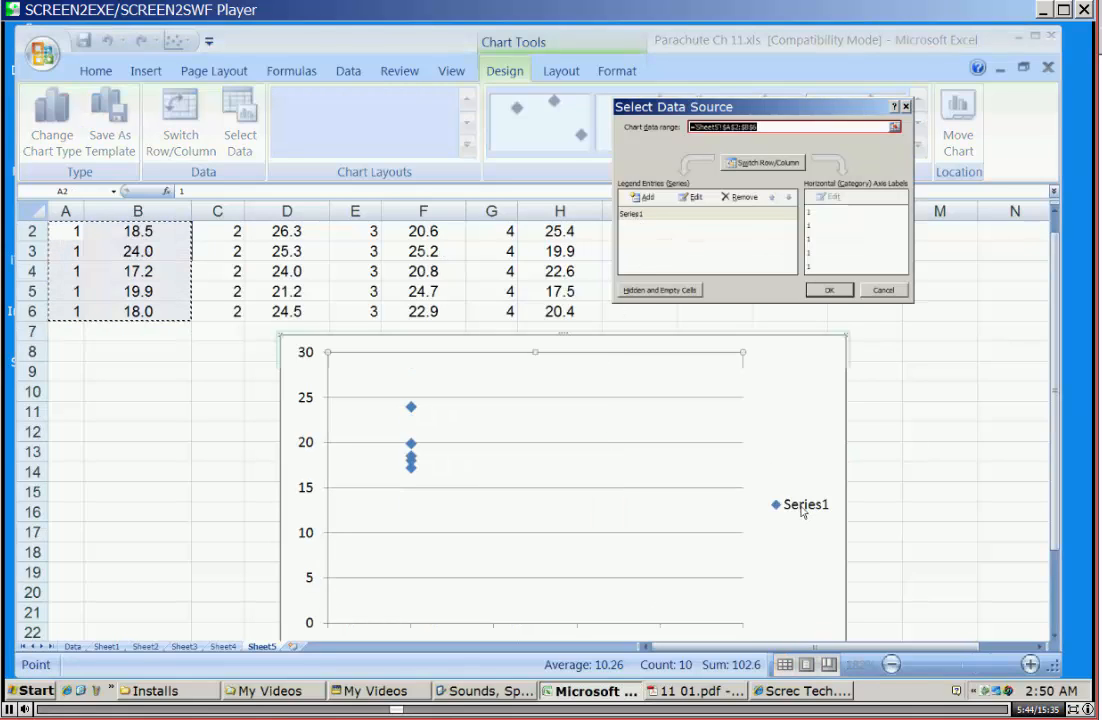
pyautogui.click(643, 213)
pyautogui.click(690, 197)
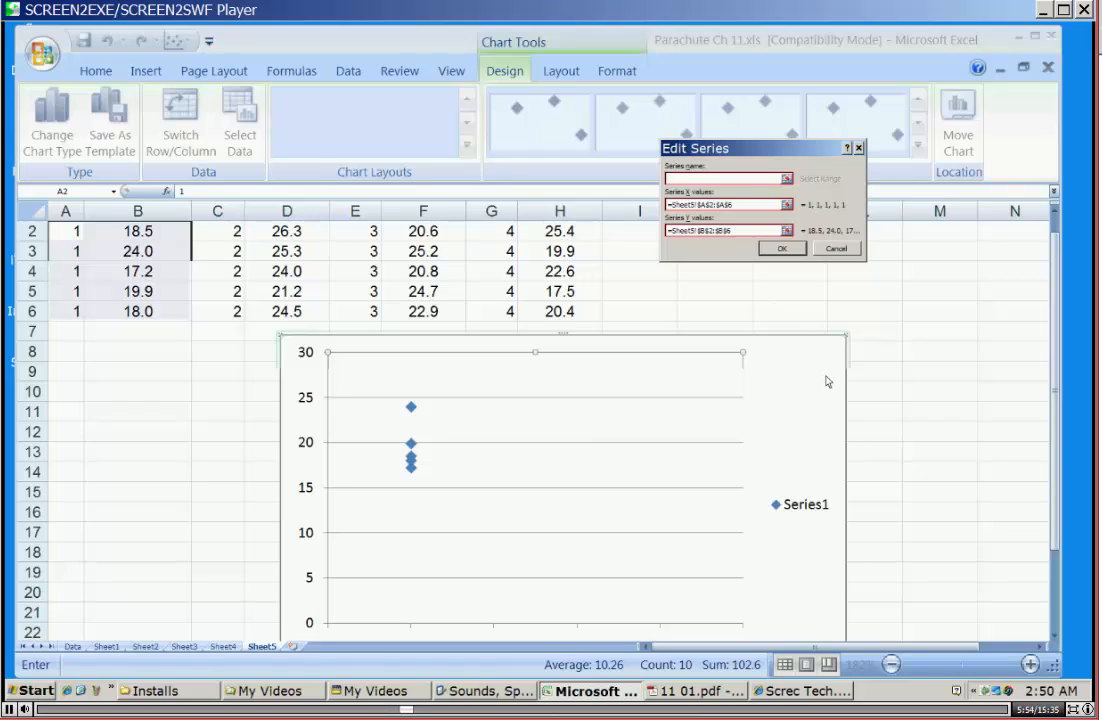
pyautogui.write('Supplier 1')
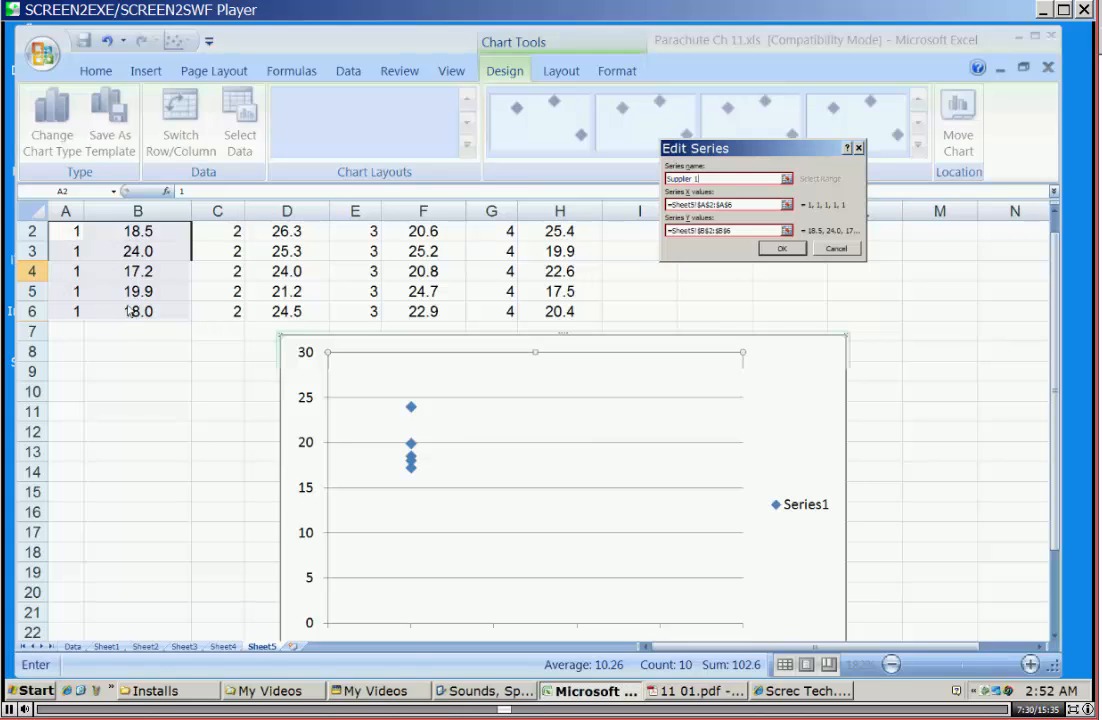
pyautogui.click(781, 249)
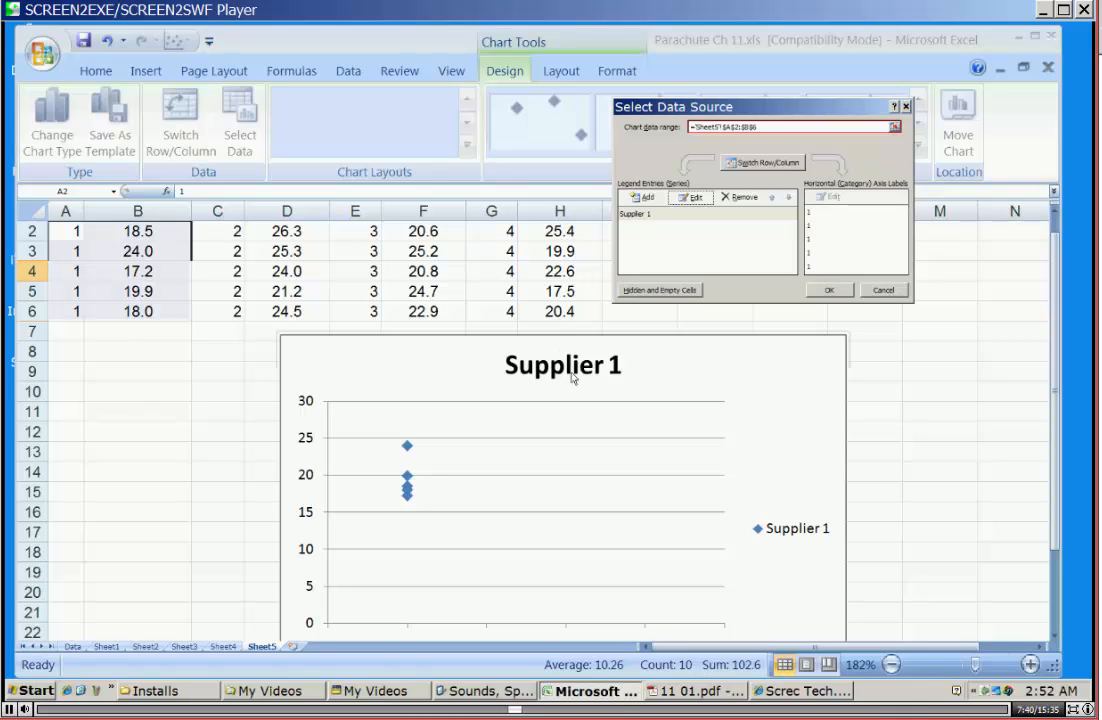
# Add a data series named Supplier 2 with X values from C2:C6 and Y values from D2:D6.
pyautogui.click(647, 198)
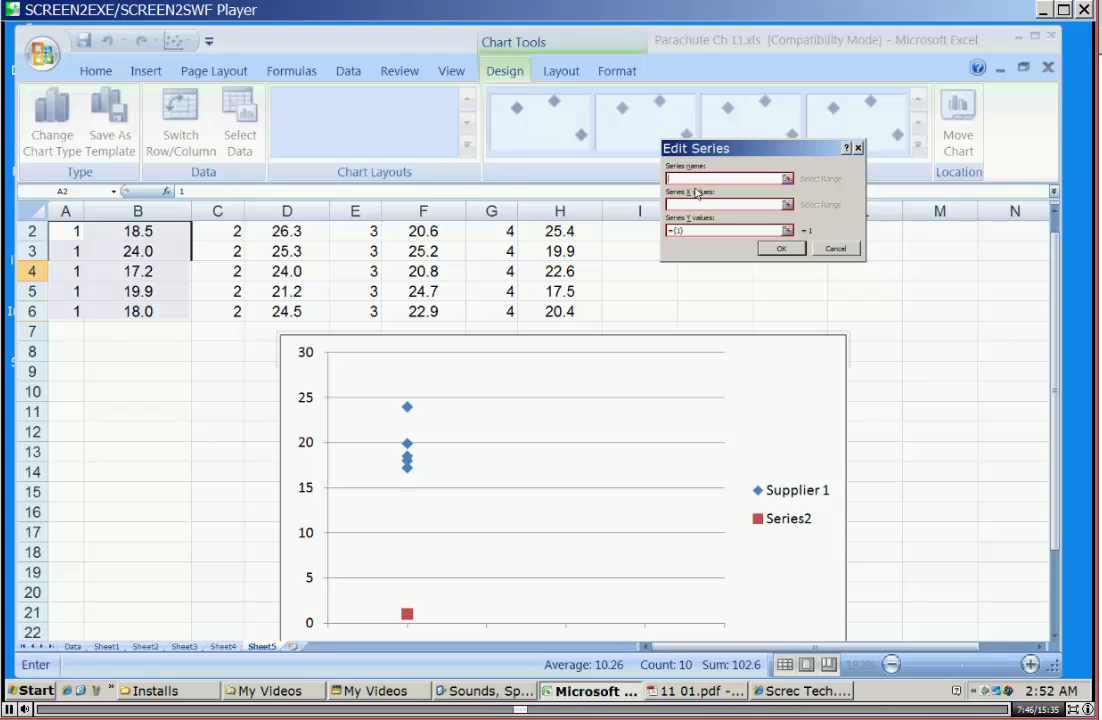
pyautogui.write('Supplier 2')
pyautogui.click(787, 204)
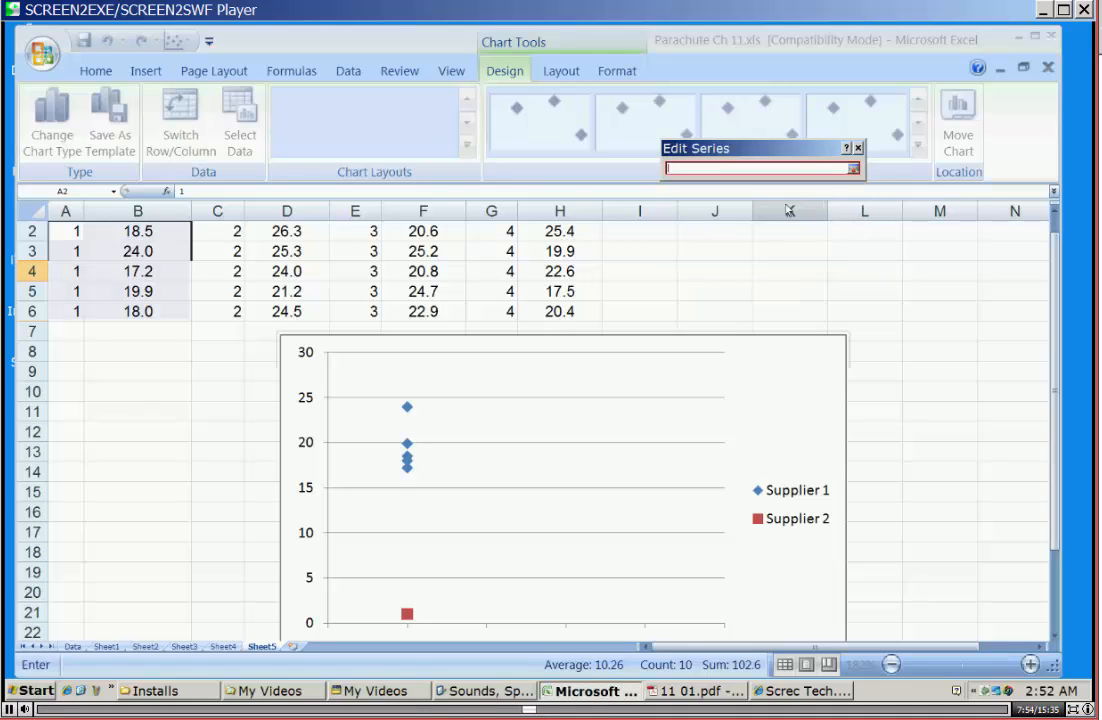
pyautogui.moveTo(226, 231); pyautogui.dragTo(226, 314)
pyautogui.press('Return')
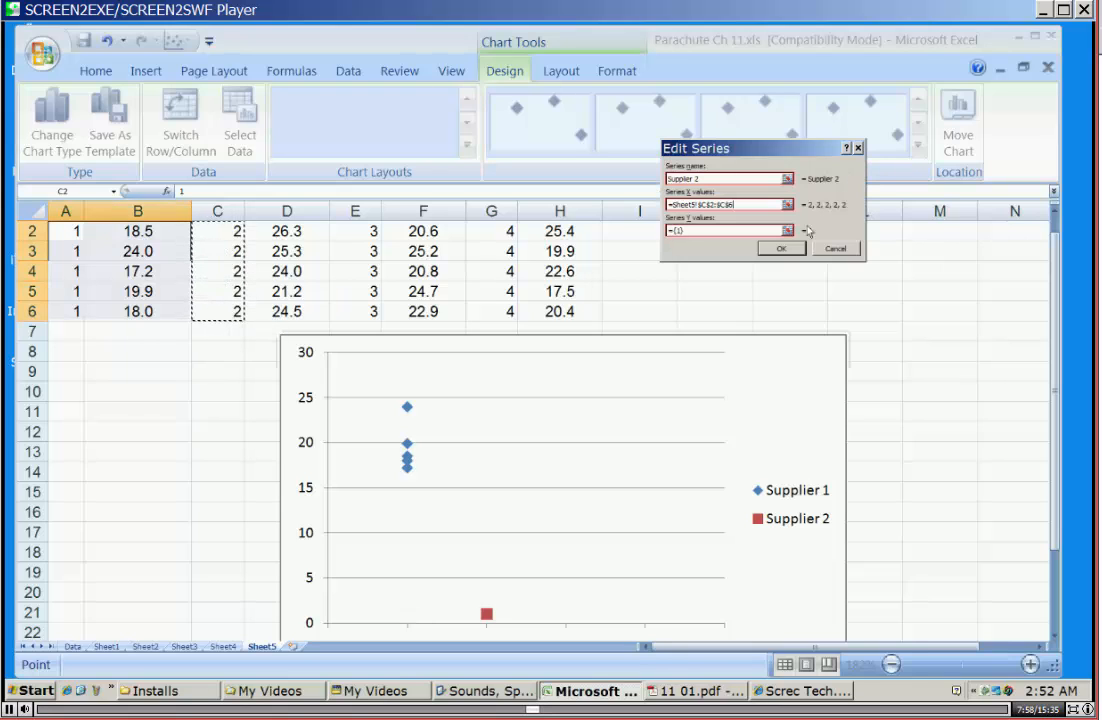
pyautogui.click(787, 230)
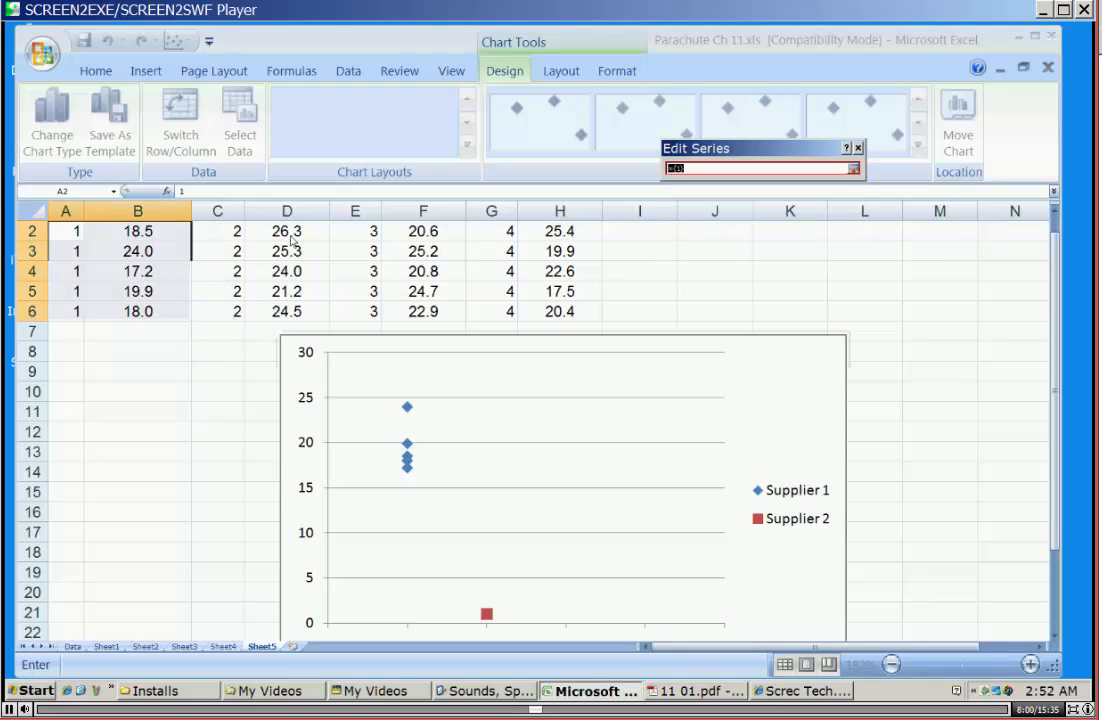
pyautogui.moveTo(291, 240); pyautogui.dragTo(287, 311)
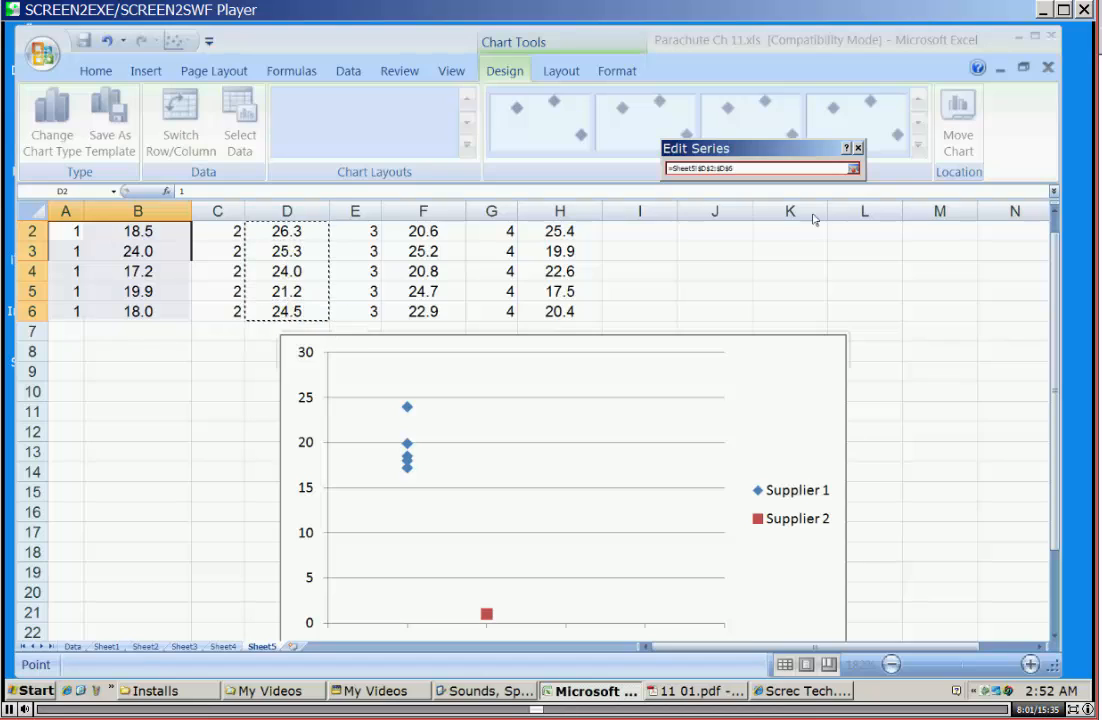
pyautogui.click(854, 168)
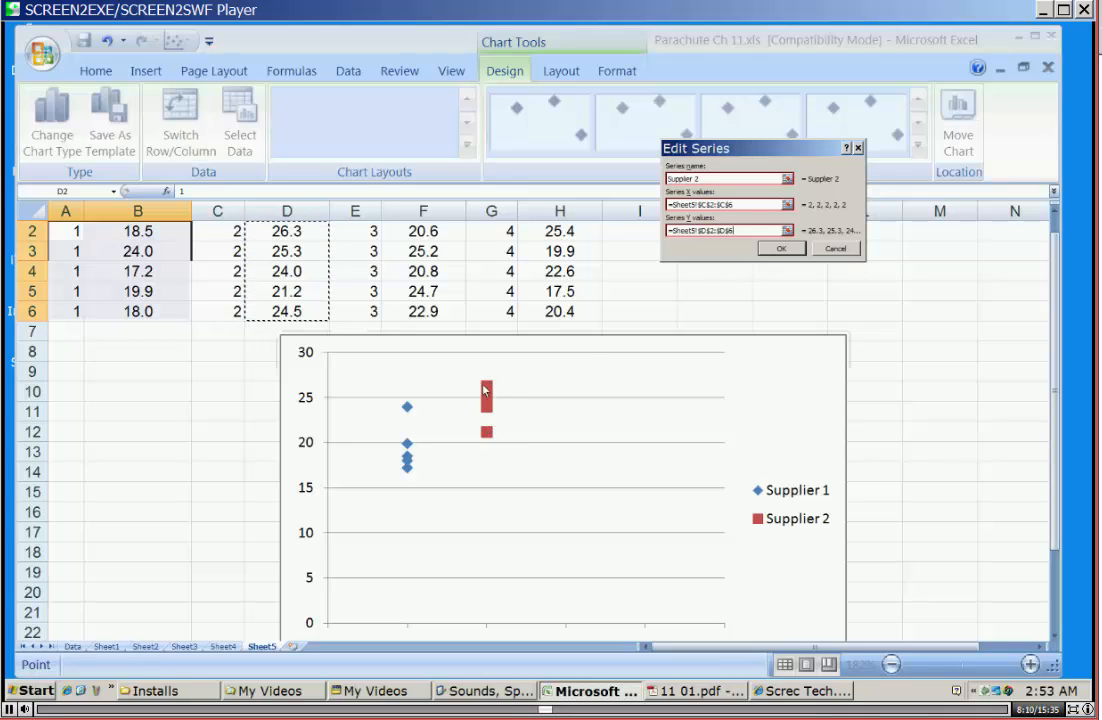
pyautogui.click(778, 249)
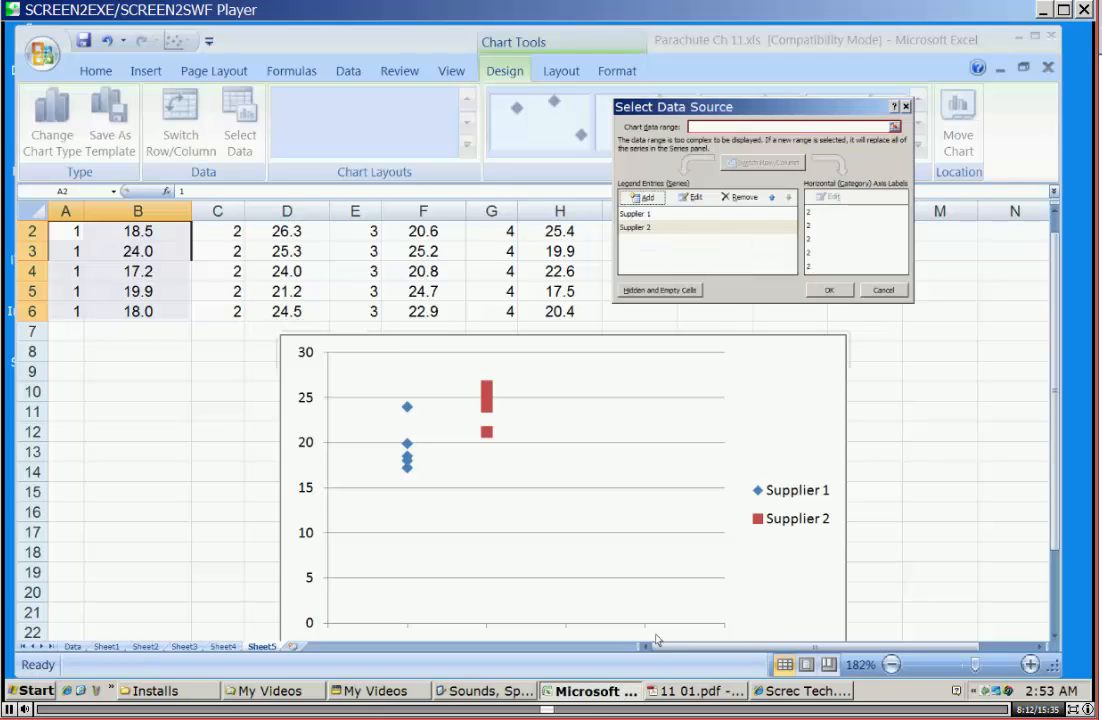
# Check the diagram in 11 01.pdf and, back in Excel, add a series named Supplier 3 with X values E2:E6 and Y values F2:F6.
pyautogui.hotkey('alt', 'Tab')
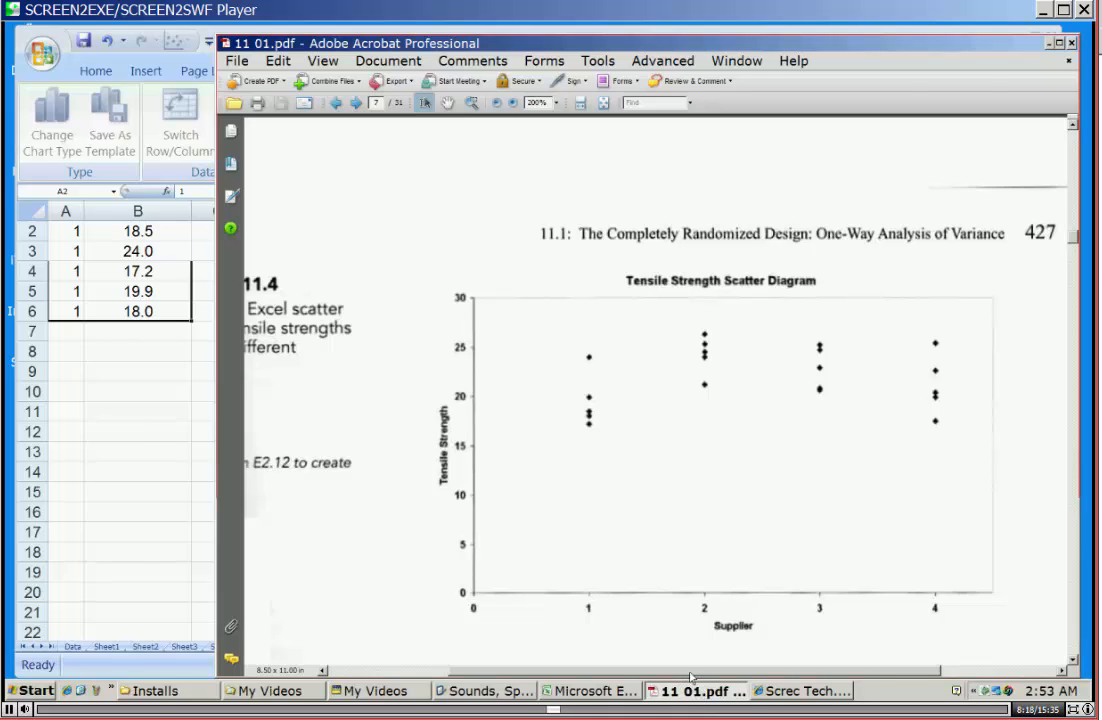
pyautogui.hotkey('alt', 'Tab')
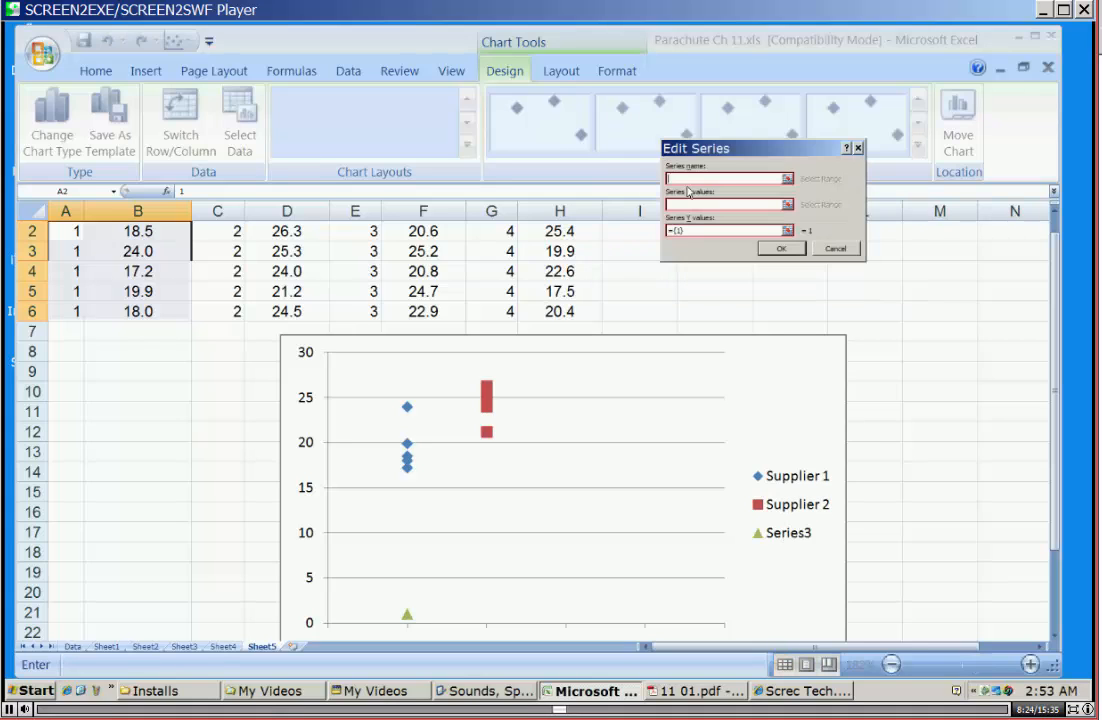
pyautogui.click(641, 197)
pyautogui.write('Supplier 3')
pyautogui.click(786, 207)
pyautogui.moveTo(365, 232); pyautogui.dragTo(367, 312)
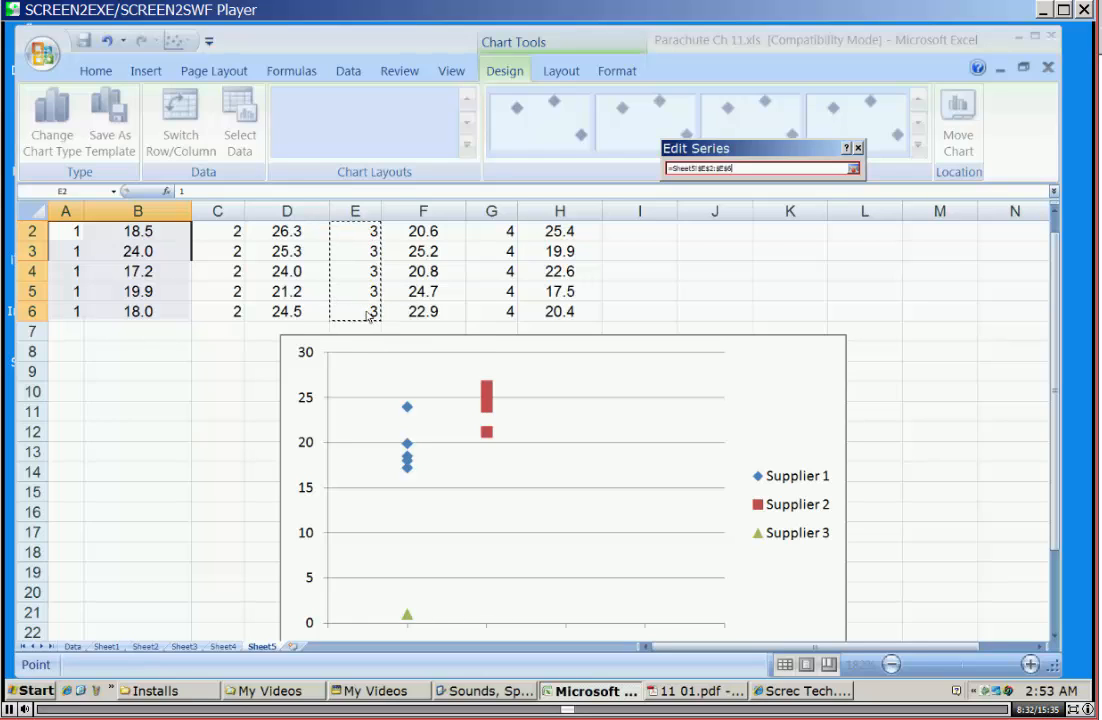
pyautogui.click(853, 168)
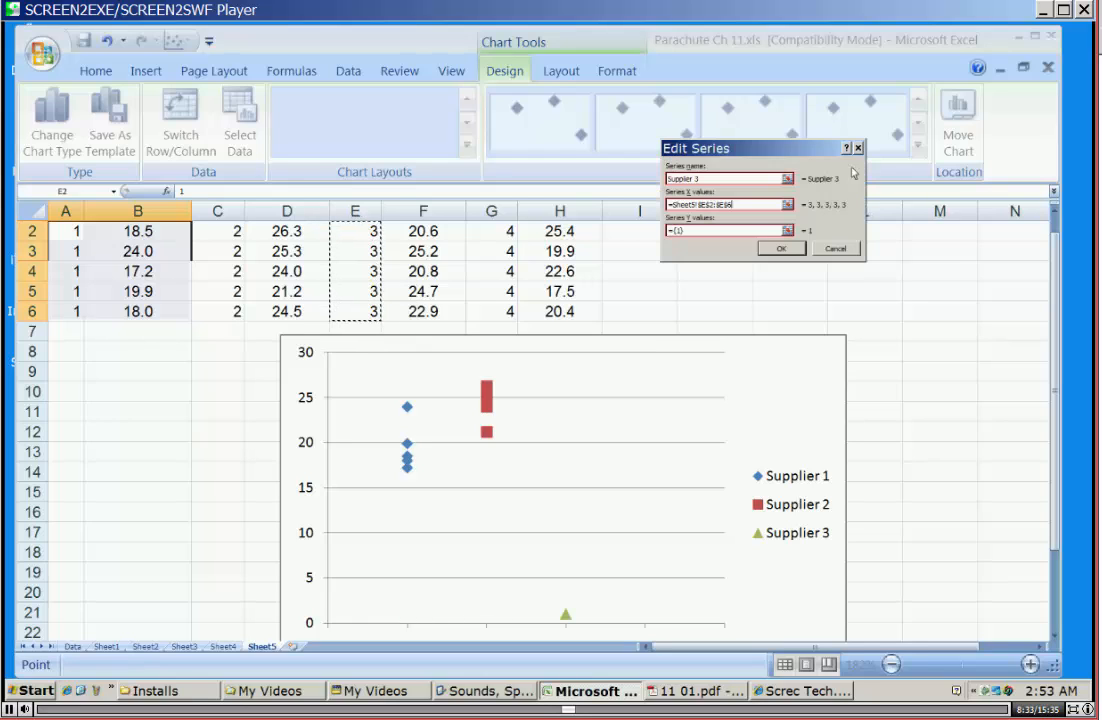
pyautogui.click(786, 230)
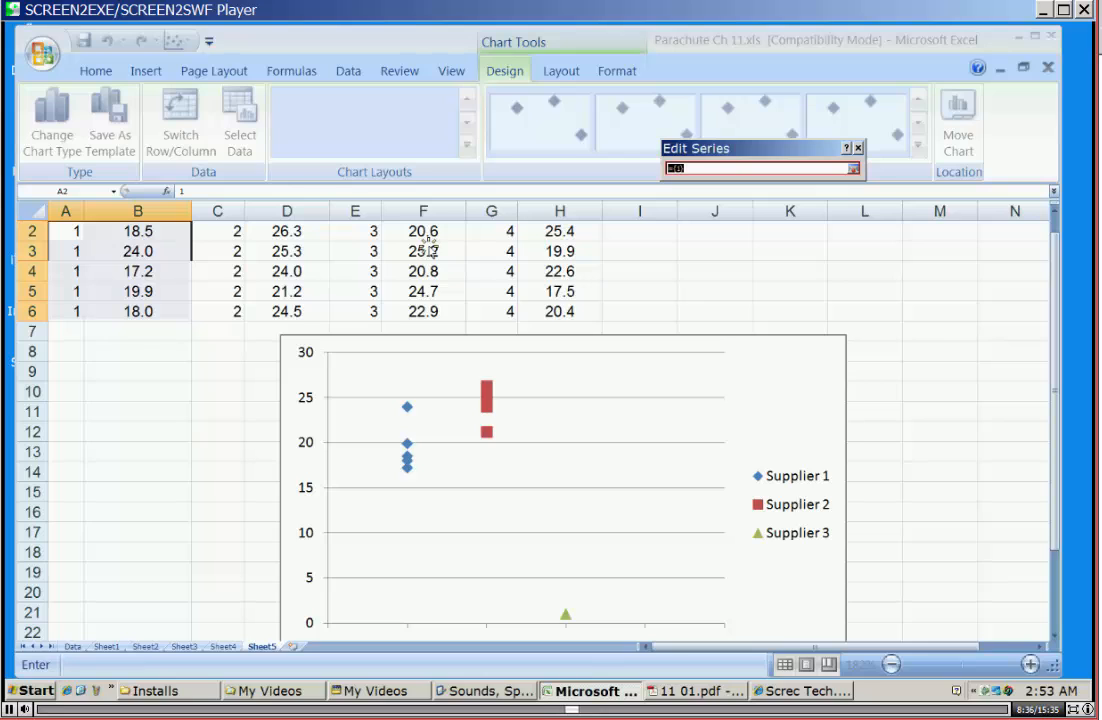
pyautogui.moveTo(424, 233); pyautogui.dragTo(426, 311)
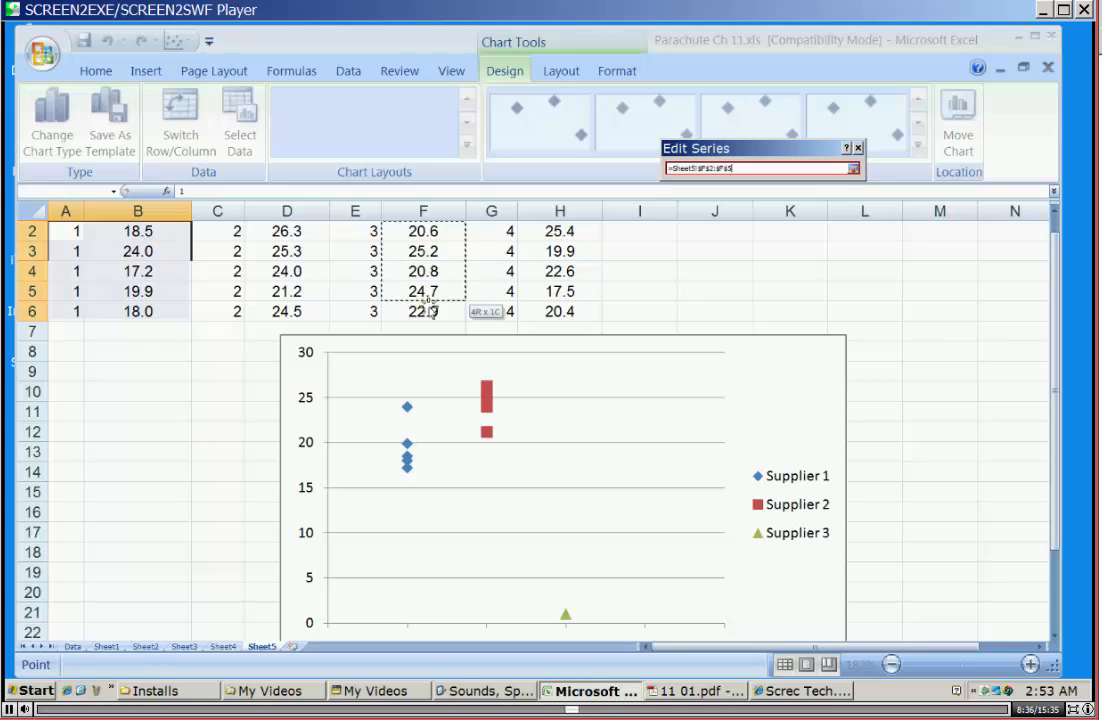
pyautogui.click(853, 168)
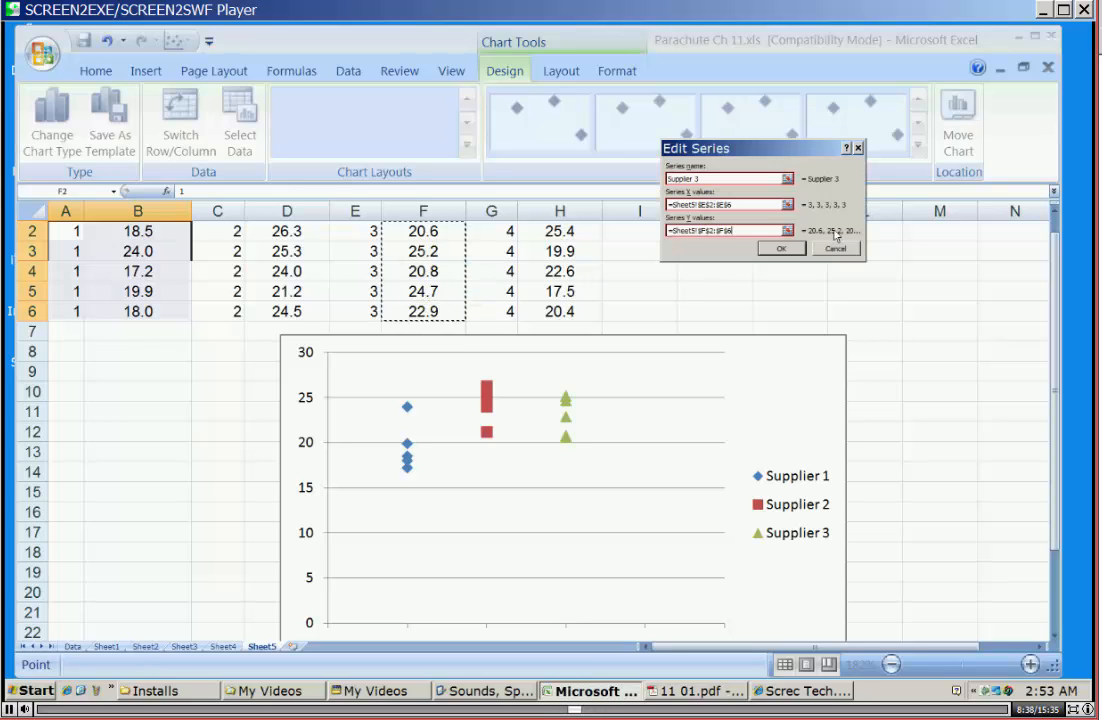
pyautogui.click(783, 249)
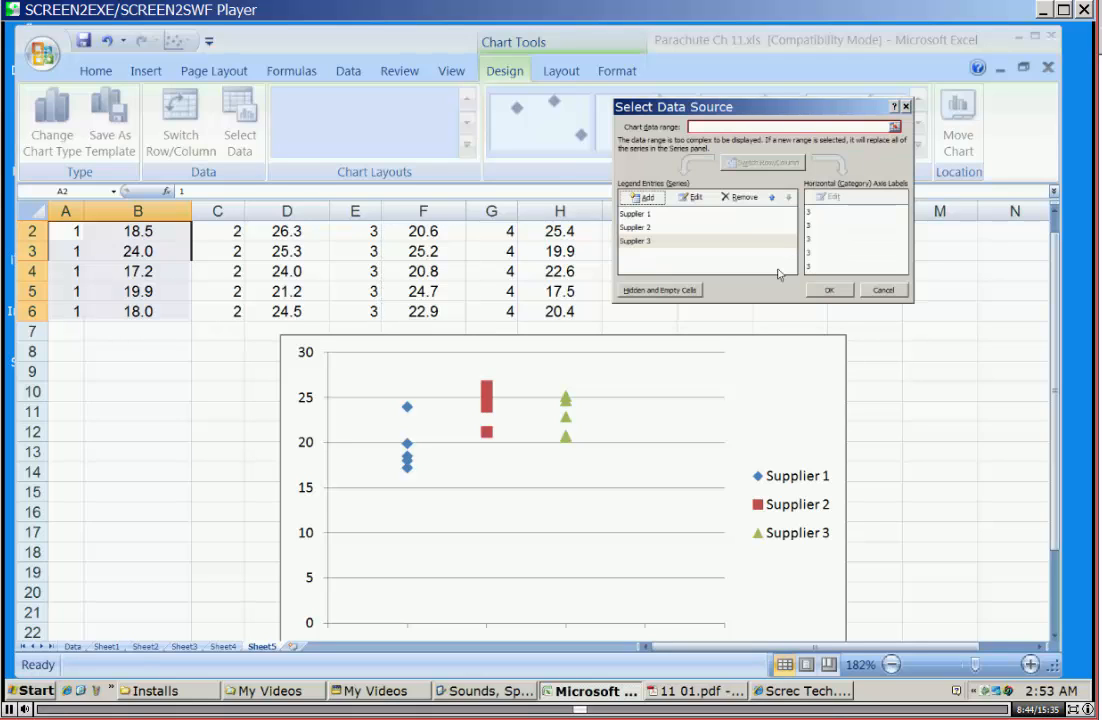
# Add a series named Supplier 4 with X values G2:G6 and Y values H2:H6, accept the chart data and save the workbook.
pyautogui.click(648, 197)
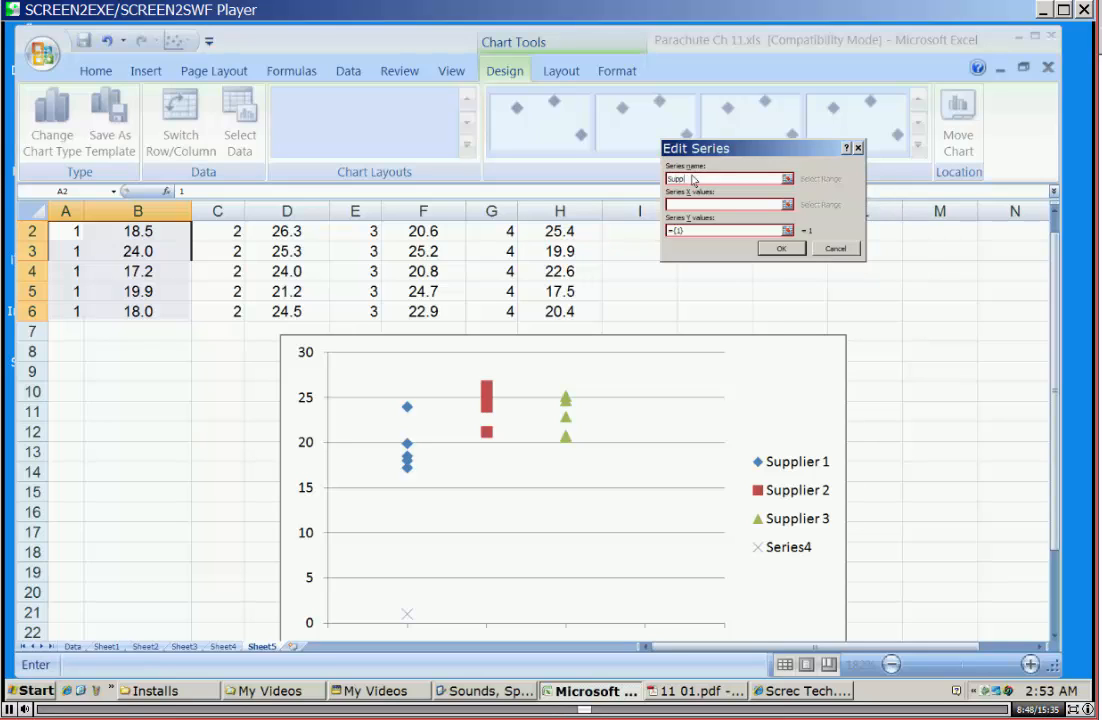
pyautogui.write('Supplier 4')
pyautogui.click(788, 205)
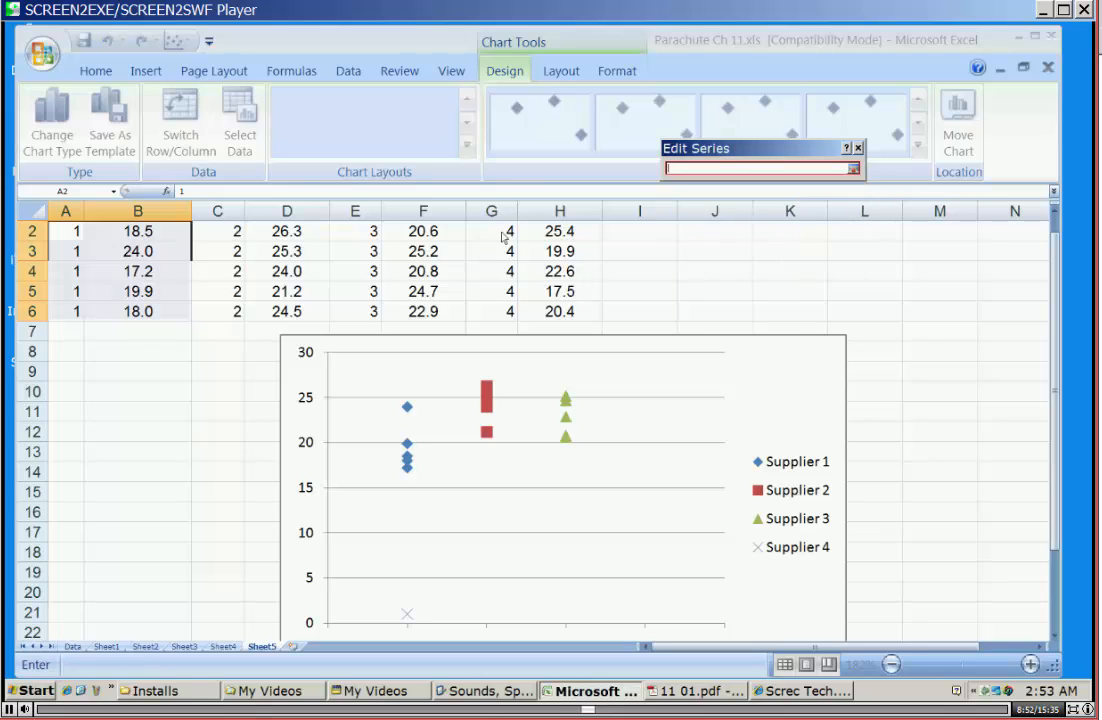
pyautogui.moveTo(500, 231); pyautogui.dragTo(504, 311)
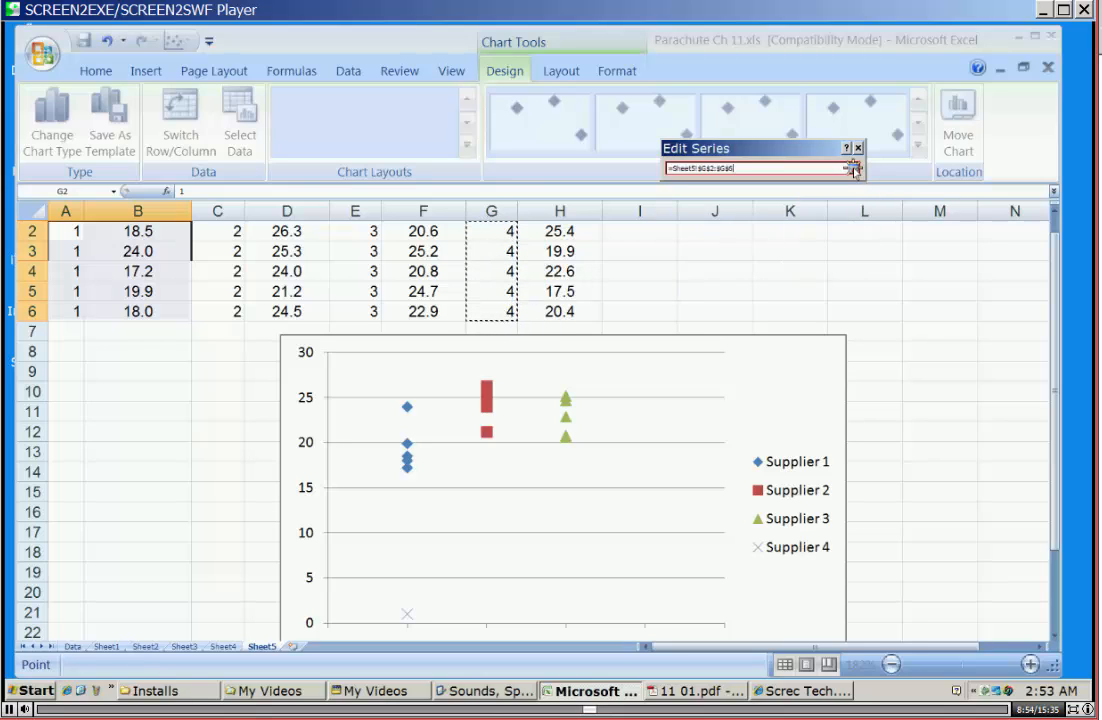
pyautogui.click(853, 168)
pyautogui.click(788, 230)
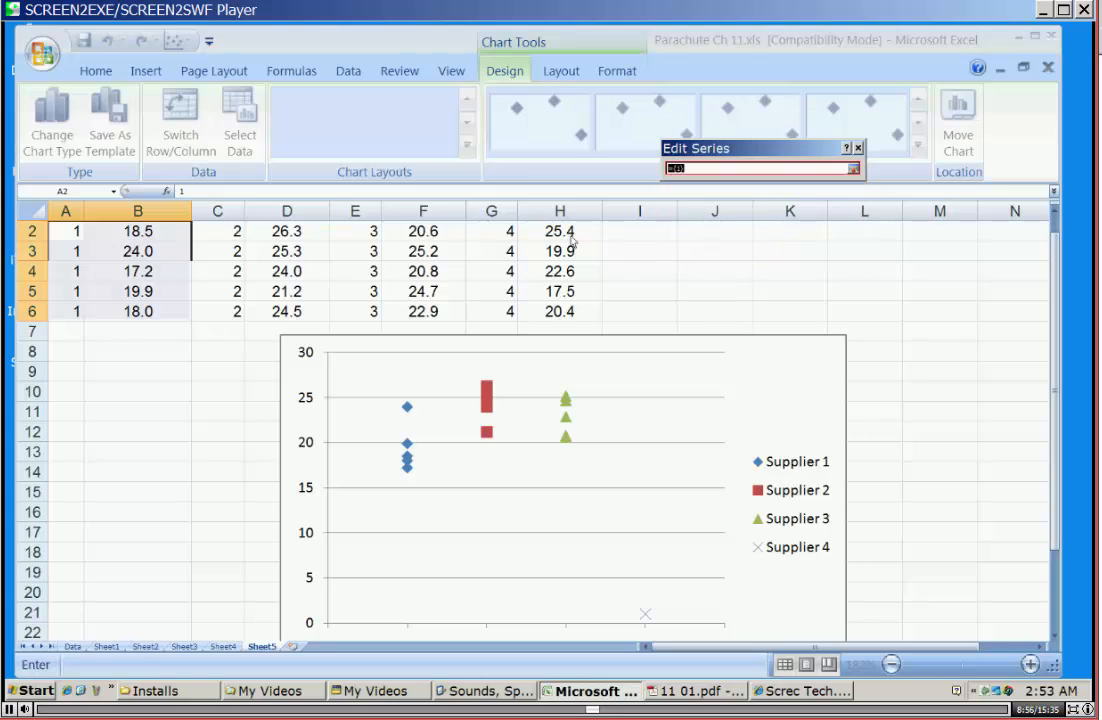
pyautogui.moveTo(560, 233); pyautogui.dragTo(563, 311)
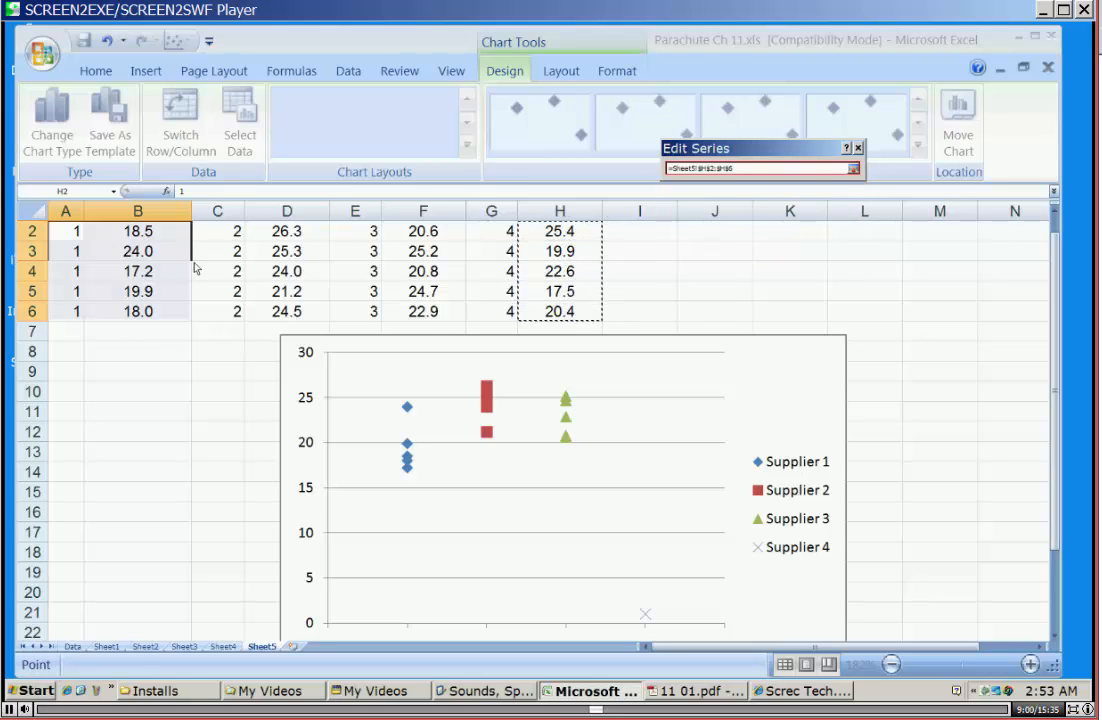
pyautogui.click(853, 170)
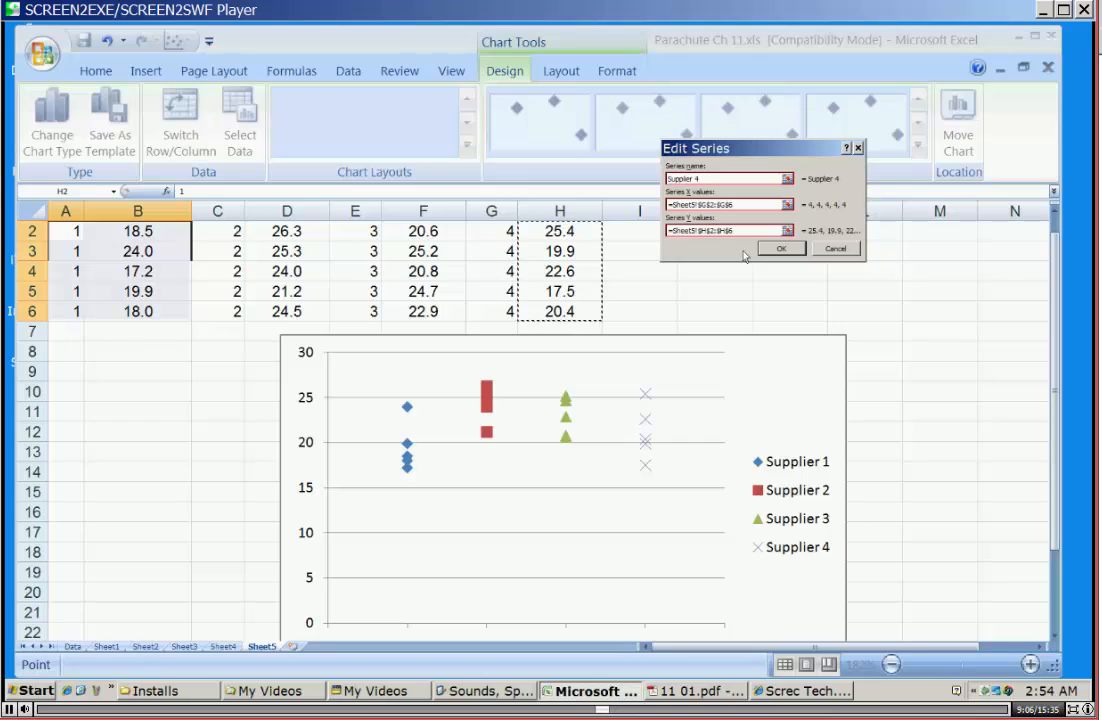
pyautogui.click(781, 248)
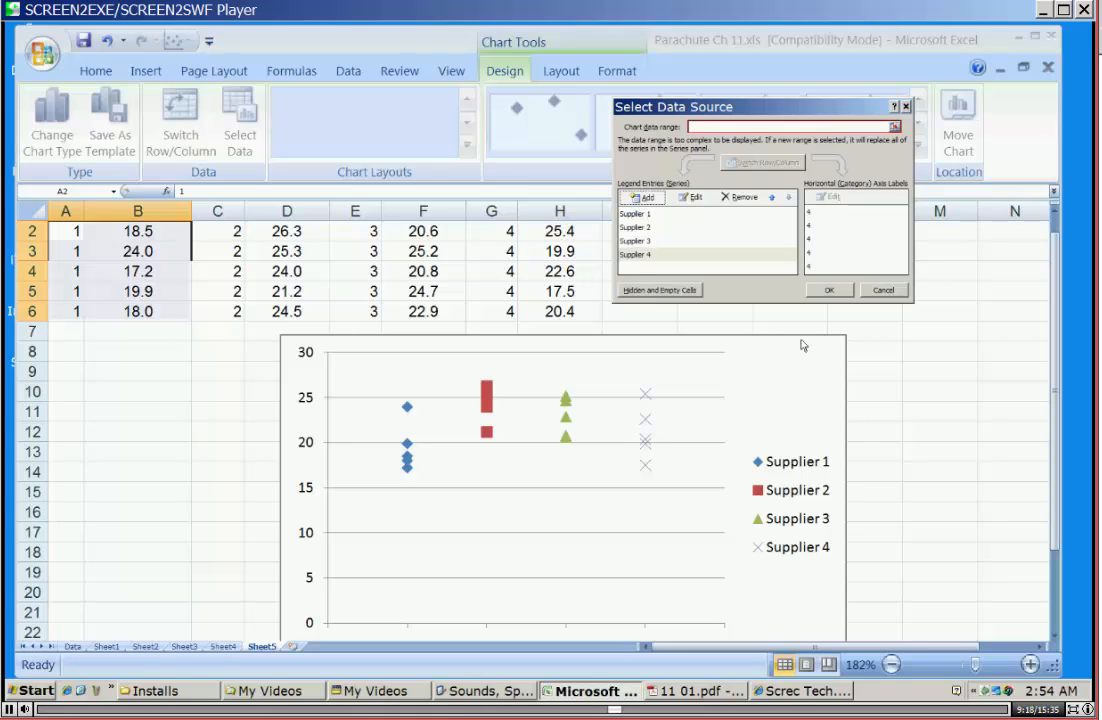
pyautogui.click(830, 290)
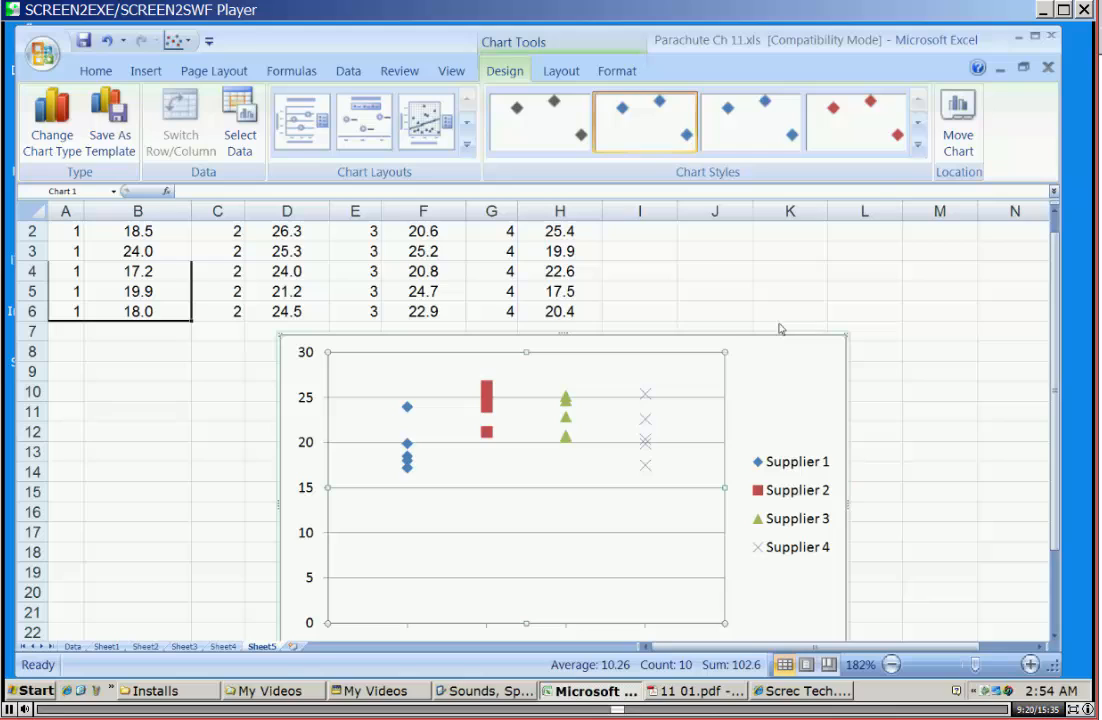
pyautogui.click(84, 40)
# Move the data in C2:H6 over to D2:I6 and narrow columns C and D.
pyautogui.click(210, 360)
pyautogui.moveTo(217, 231); pyautogui.dragTo(558, 313)
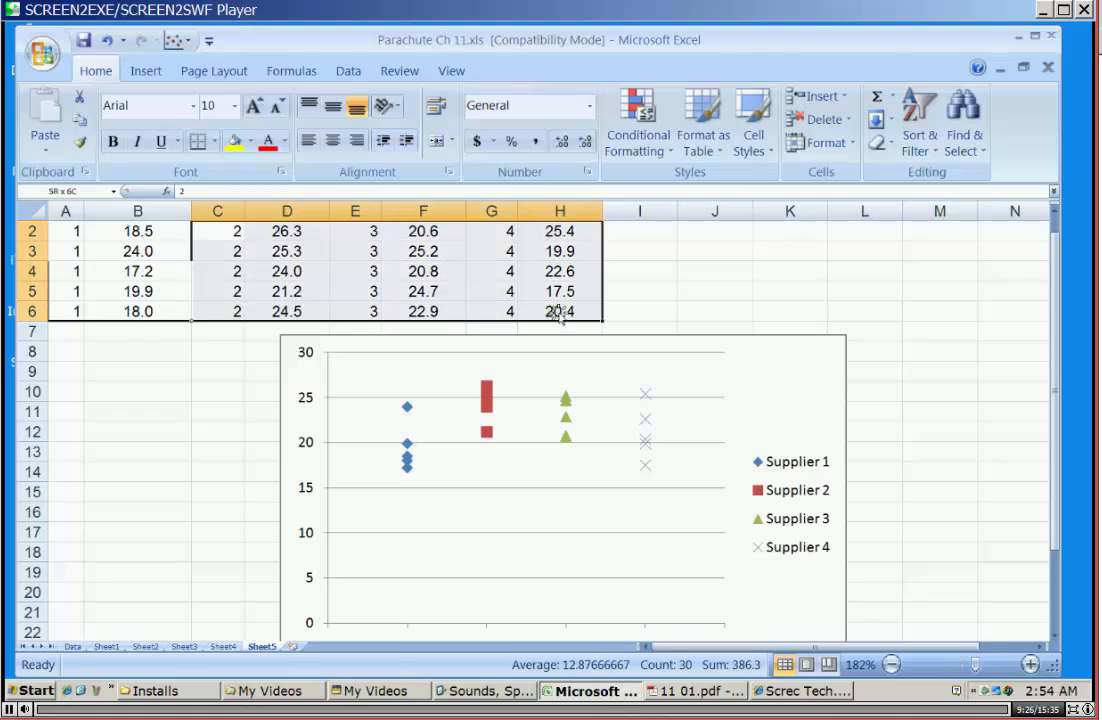
pyautogui.moveTo(606, 279); pyautogui.dragTo(627, 287)
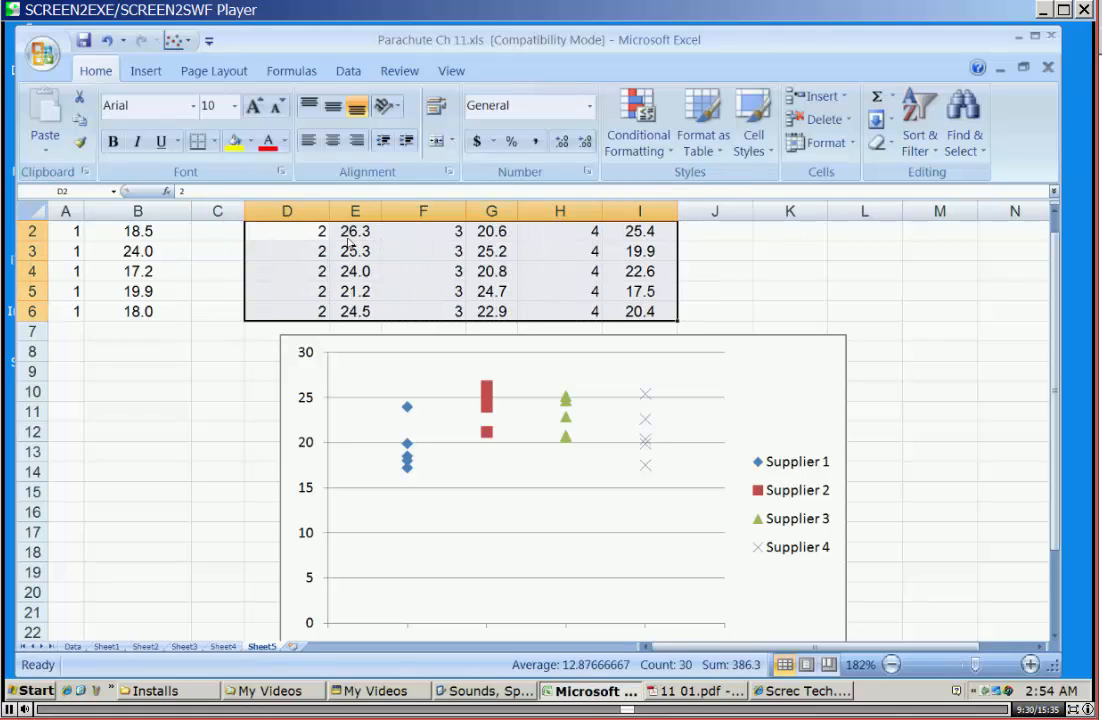
pyautogui.click(266, 251)
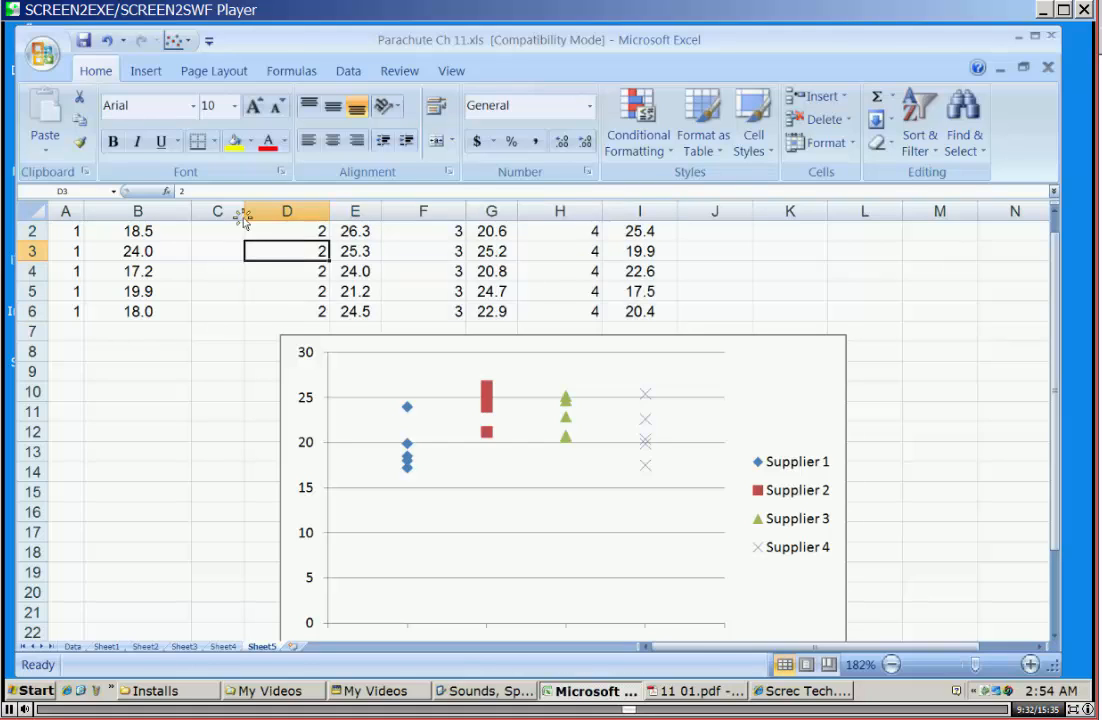
pyautogui.moveTo(242, 219); pyautogui.dragTo(222, 214)
pyautogui.moveTo(306, 213); pyautogui.dragTo(270, 213)
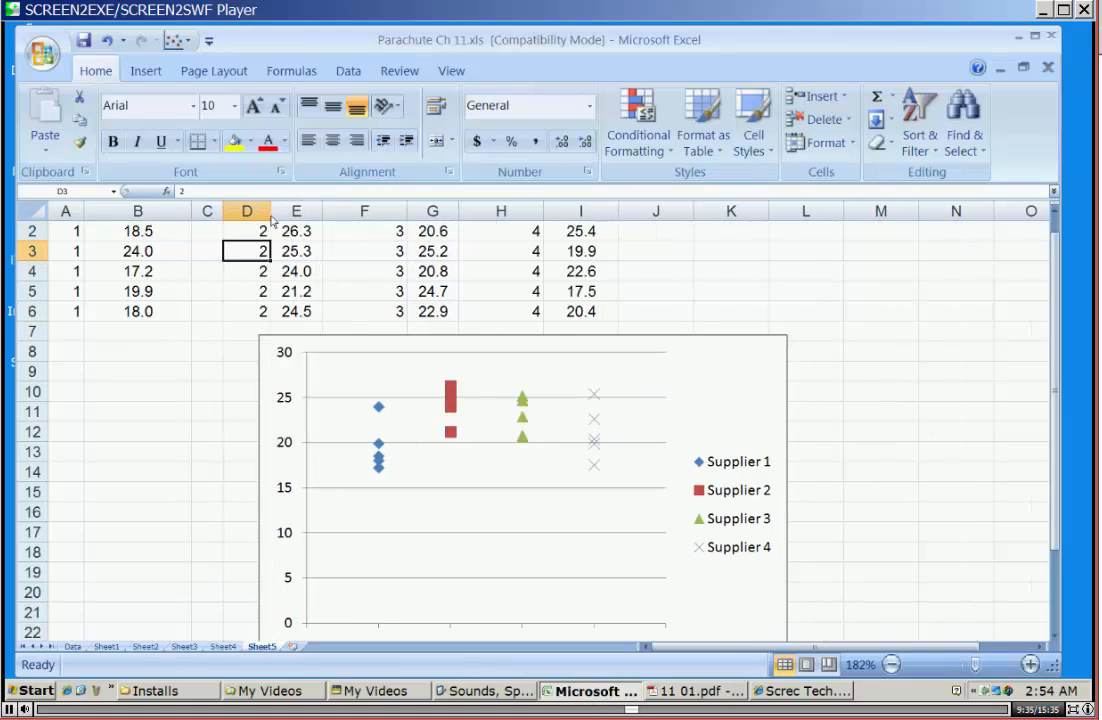
# Move the data in F2:I6 over to G2:J6 and narrow the blank column F.
pyautogui.moveTo(345, 229); pyautogui.dragTo(645, 280)
pyautogui.click(400, 223)
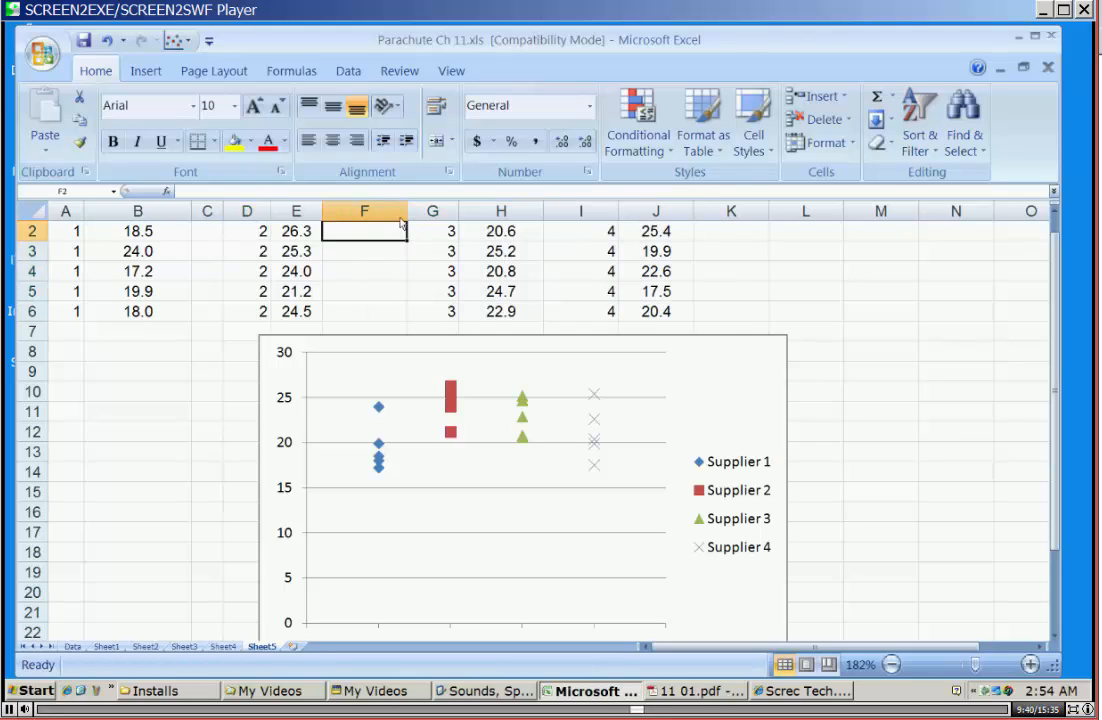
pyautogui.moveTo(407, 211)
pyautogui.mouseDown()
pyautogui.moveTo(361, 211)
pyautogui.moveTo(401, 211)
pyautogui.mouseUp()
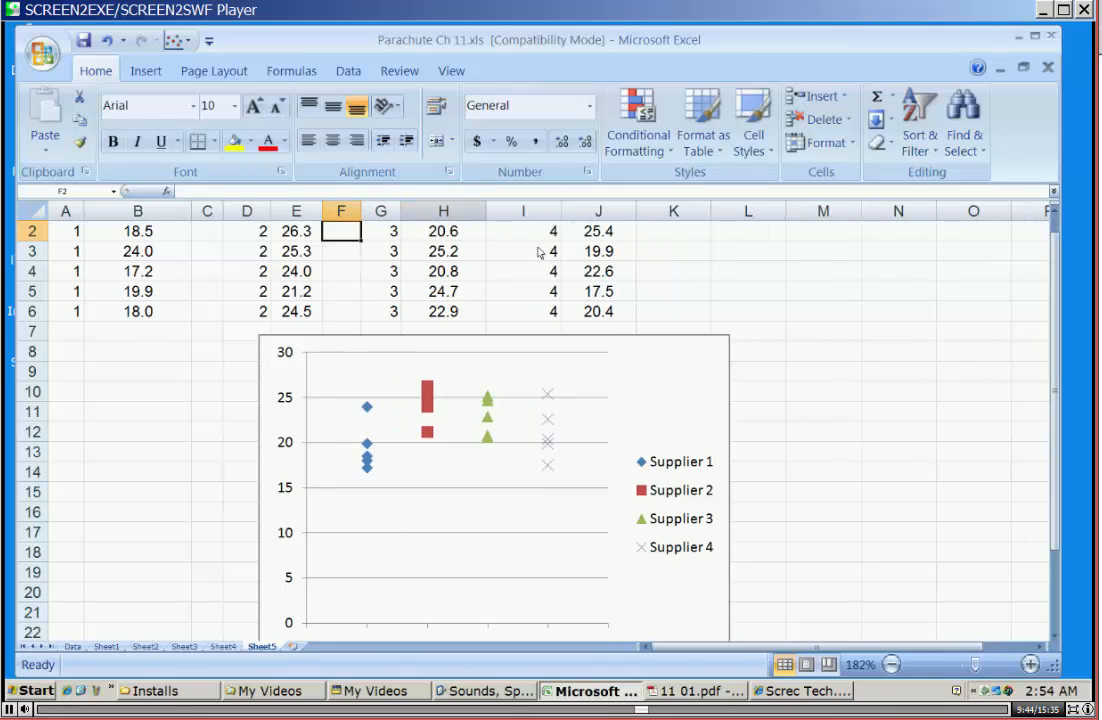
# Move the Supplier 4 data in I2:J6 over to J2:K6, leaving column I blank as a spacer.
pyautogui.moveTo(522, 231); pyautogui.dragTo(600, 311)
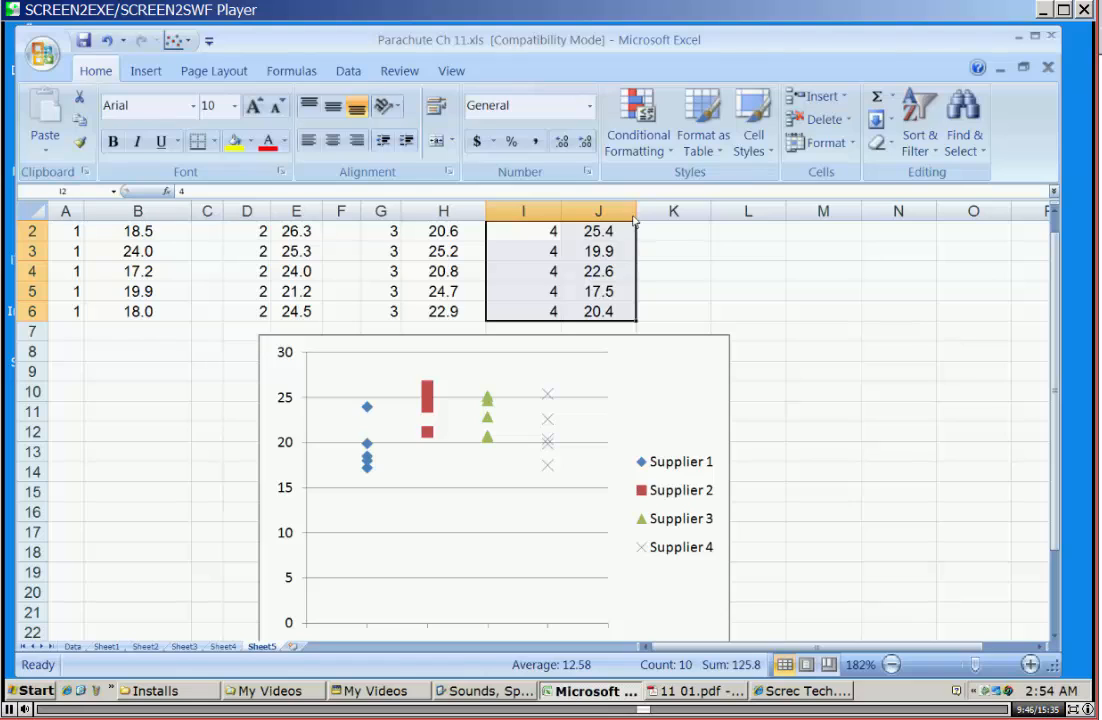
pyautogui.moveTo(633, 218)
pyautogui.mouseDown()
pyautogui.moveTo(708, 213)
pyautogui.moveTo(638, 213)
pyautogui.mouseUp()
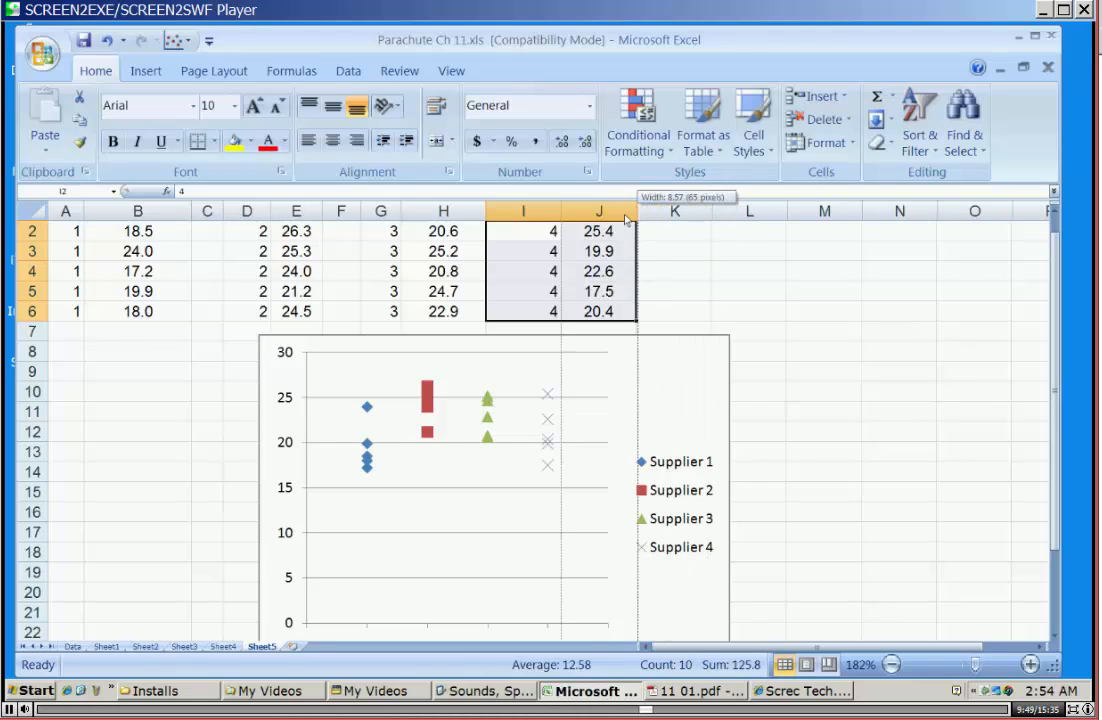
pyautogui.moveTo(641, 250); pyautogui.dragTo(718, 283)
pyautogui.click(520, 231)
# Adjust the widths of columns J and K and widen the blank spacer columns I, F and C.
pyautogui.moveTo(558, 211); pyautogui.dragTo(598, 214)
pyautogui.moveTo(673, 214); pyautogui.dragTo(720, 215)
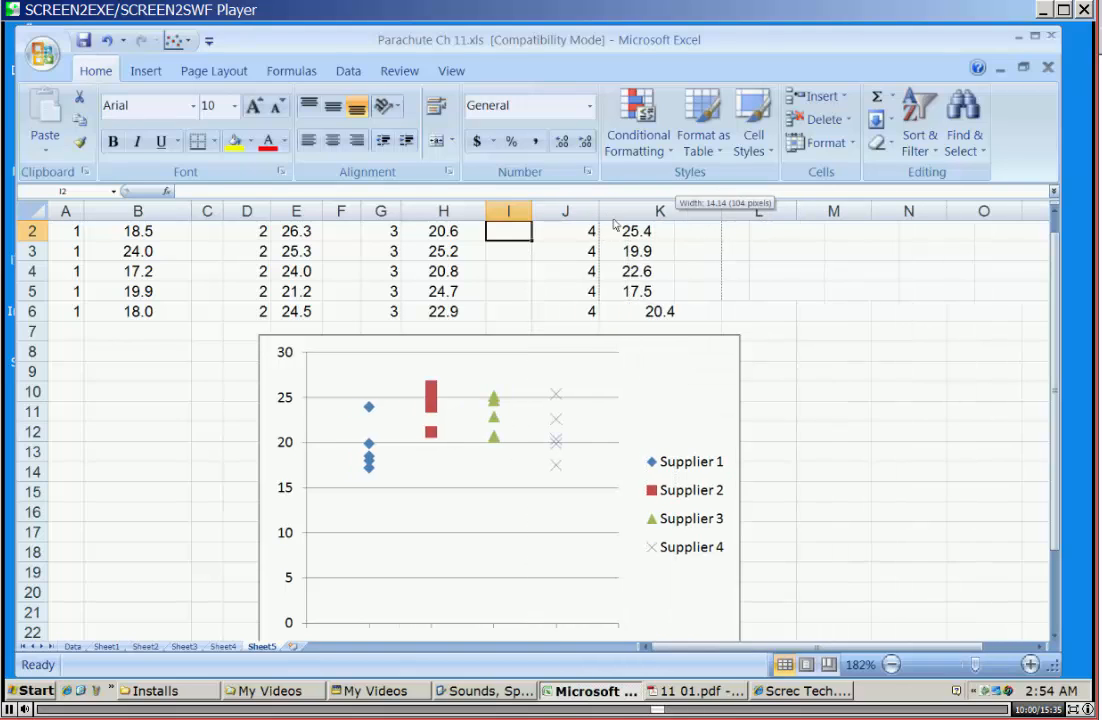
pyautogui.moveTo(532, 212); pyautogui.dragTo(584, 213)
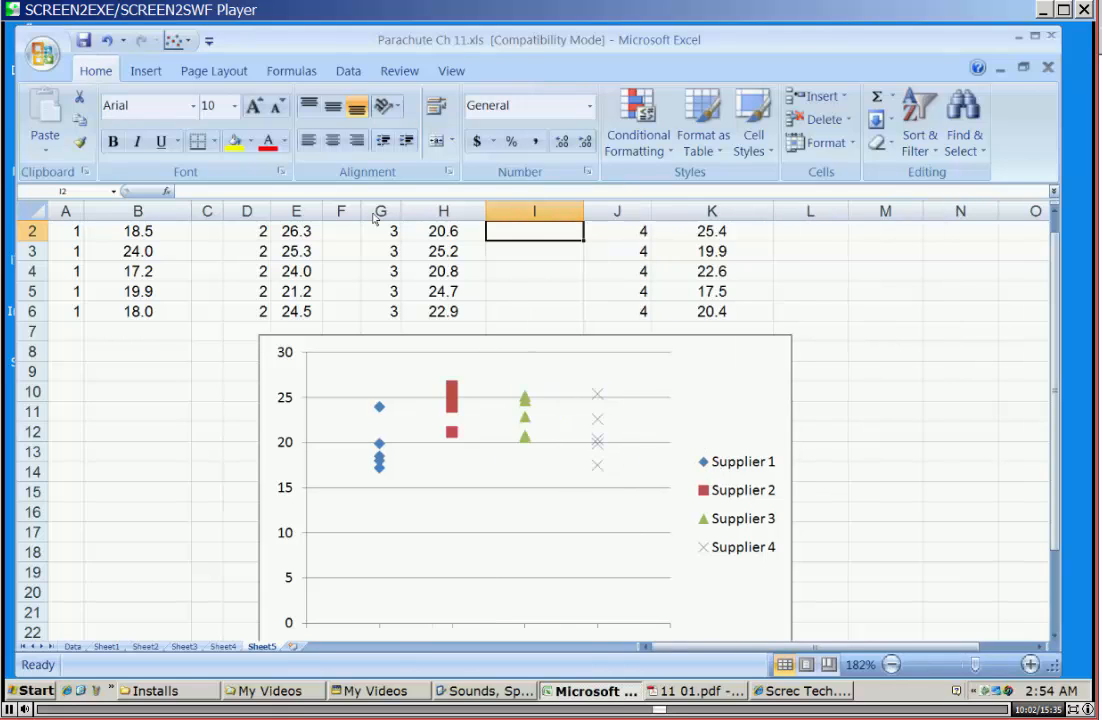
pyautogui.moveTo(362, 213); pyautogui.dragTo(409, 213)
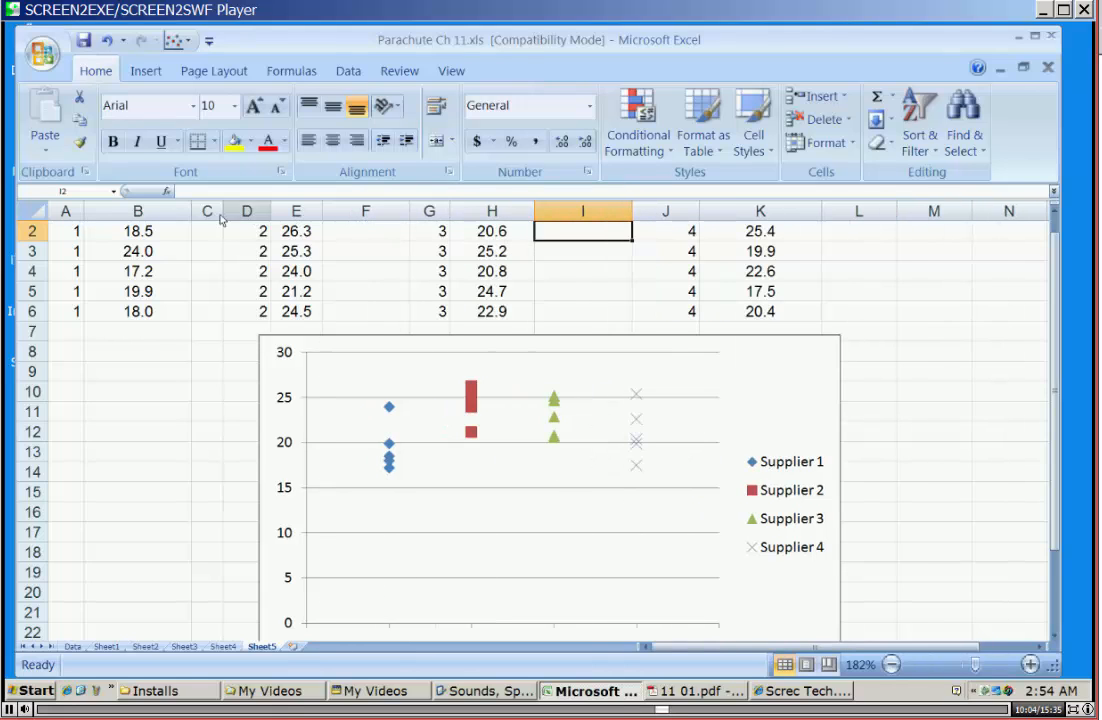
pyautogui.moveTo(222, 214); pyautogui.dragTo(247, 215)
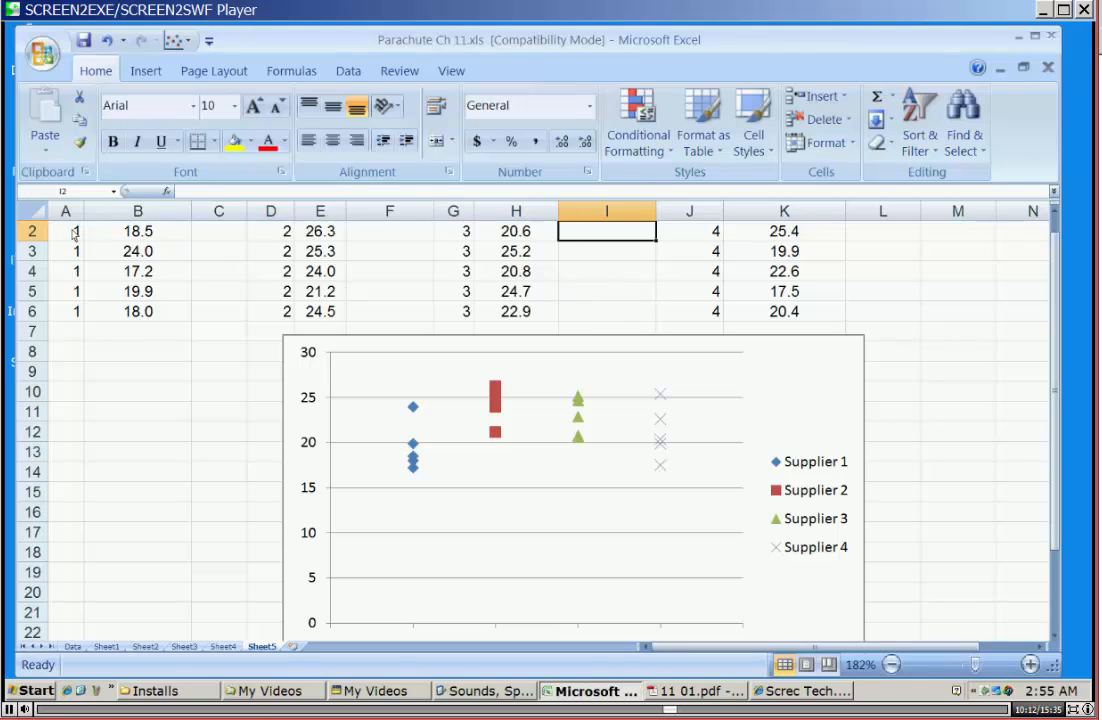
# Fill A2:A6 with the lightest olive green and copy that formatting to D2:D6, G2:G6 and J2:J6.
pyautogui.moveTo(72, 231); pyautogui.dragTo(74, 311)
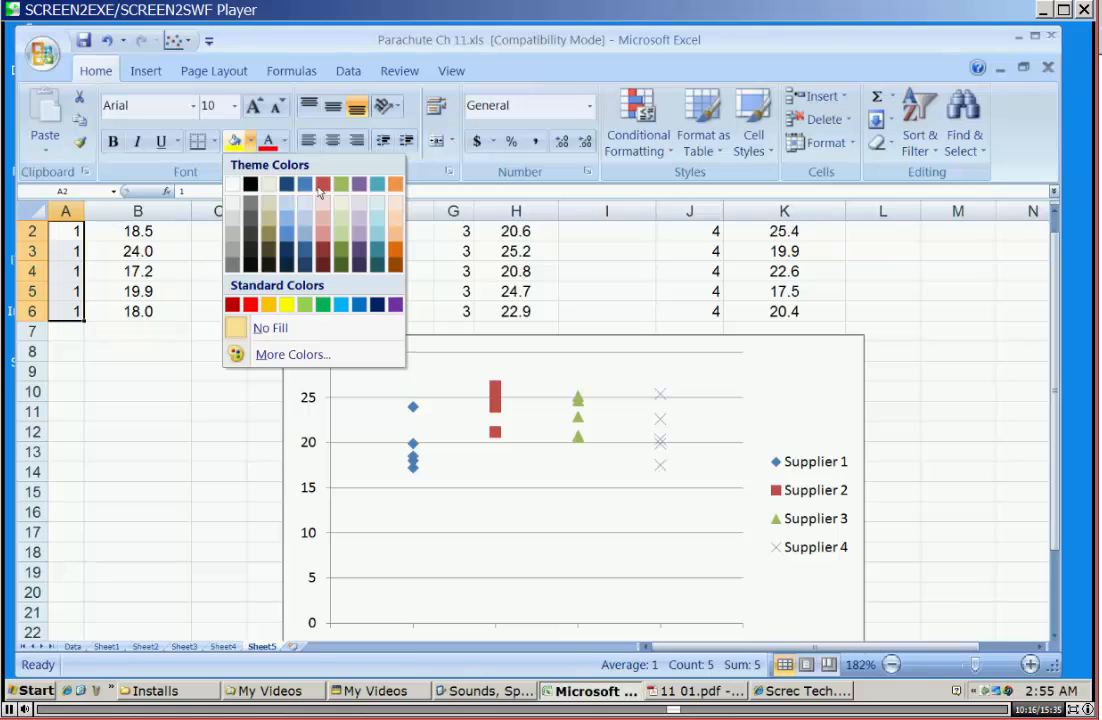
pyautogui.click(343, 203)
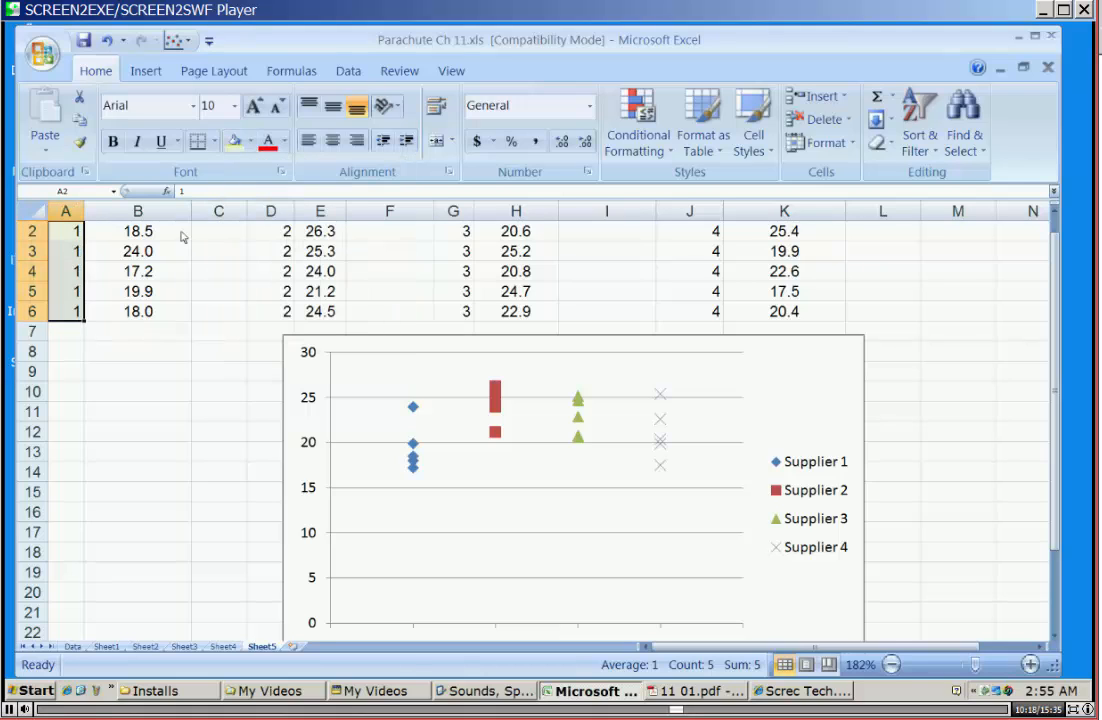
pyautogui.click(80, 142)
pyautogui.moveTo(275, 220); pyautogui.dragTo(282, 319)
pyautogui.click(80, 142)
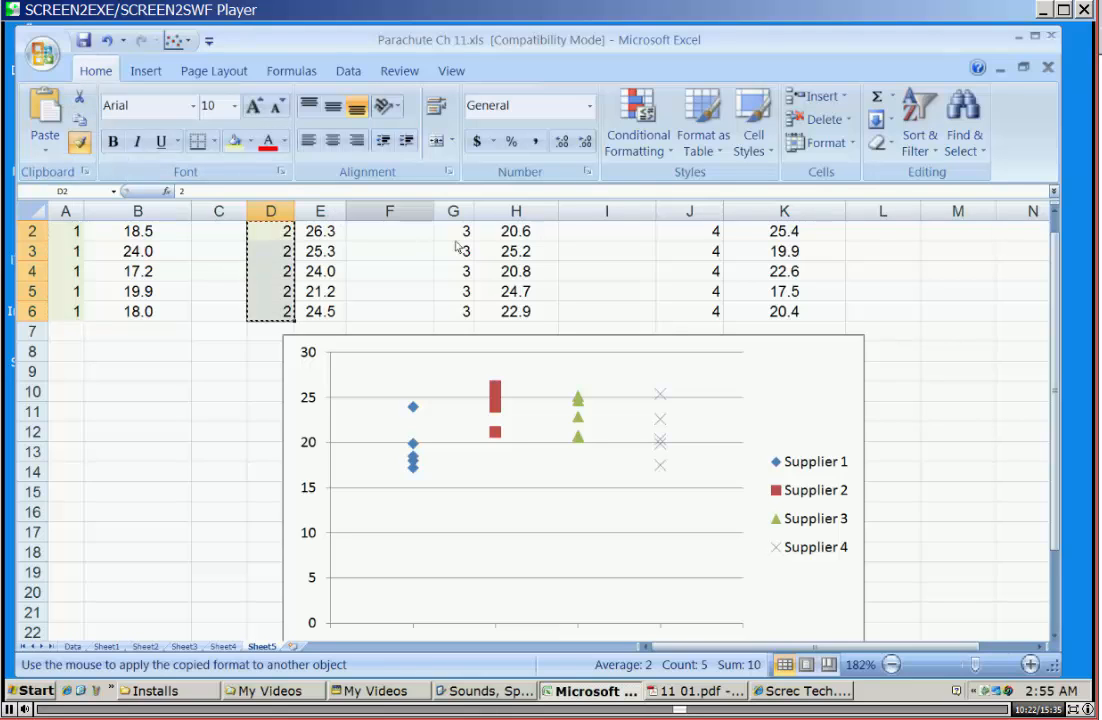
pyautogui.moveTo(455, 240); pyautogui.dragTo(455, 310)
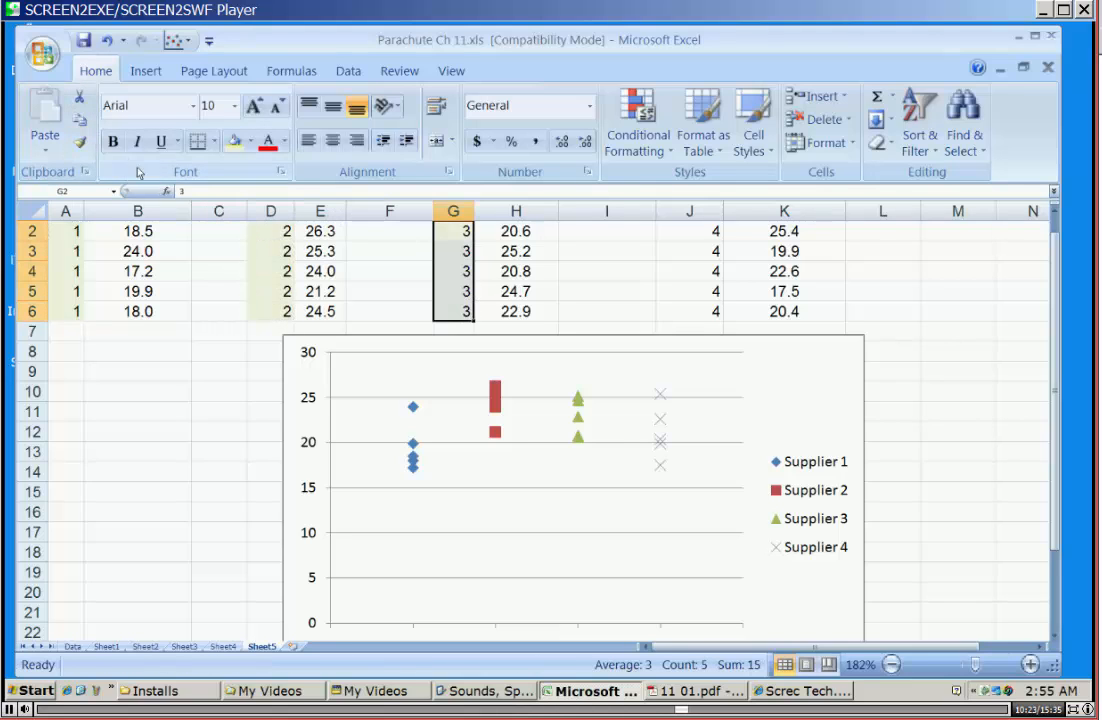
pyautogui.click(80, 142)
pyautogui.moveTo(695, 231); pyautogui.dragTo(706, 315)
pyautogui.click(936, 296)
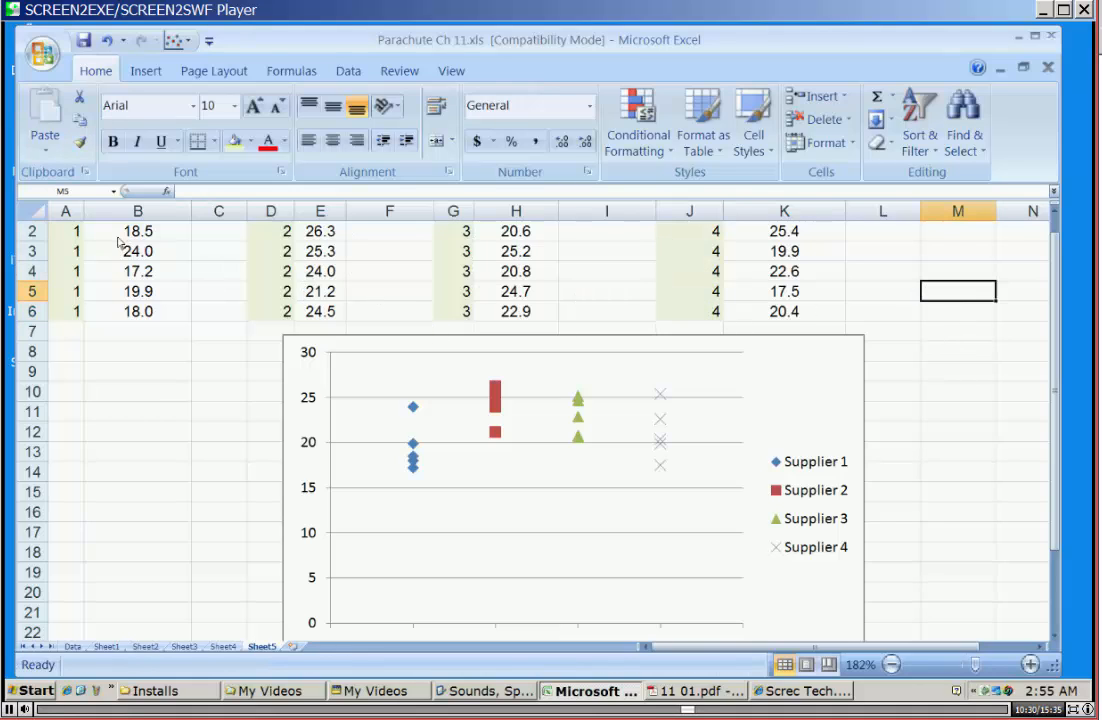
# Apply outside borders around the Supplier 1 data in A2:B6.
pyautogui.moveTo(80, 231); pyautogui.dragTo(148, 312)
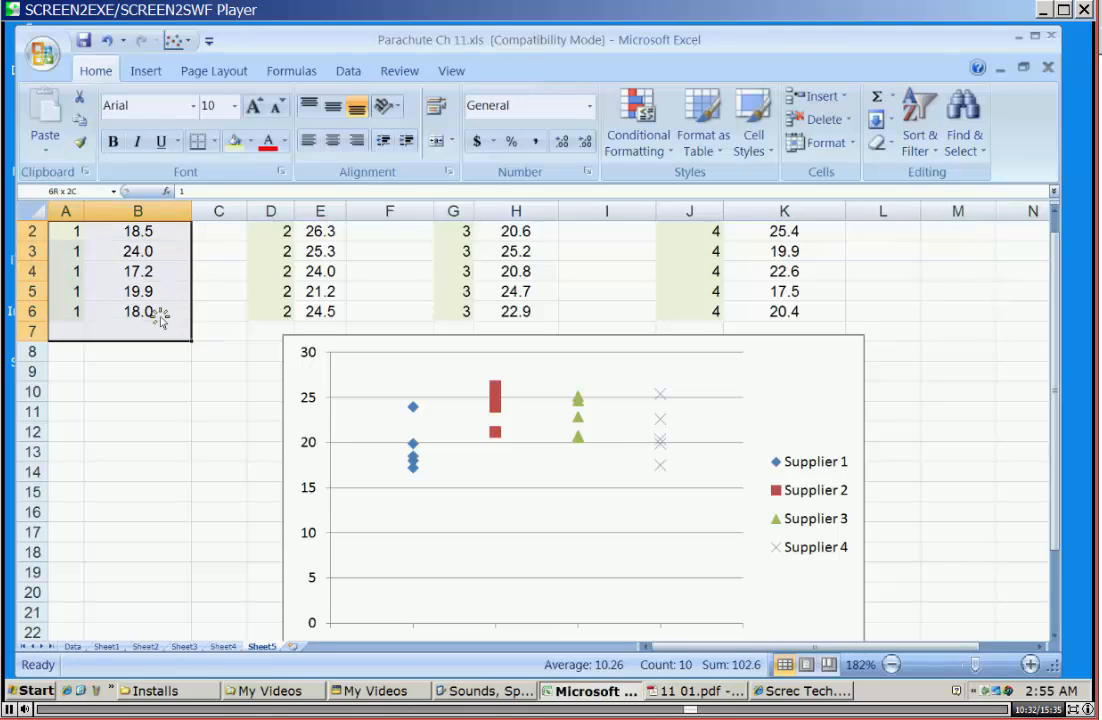
pyautogui.click(148, 312)
pyautogui.moveTo(83, 231); pyautogui.dragTo(148, 314)
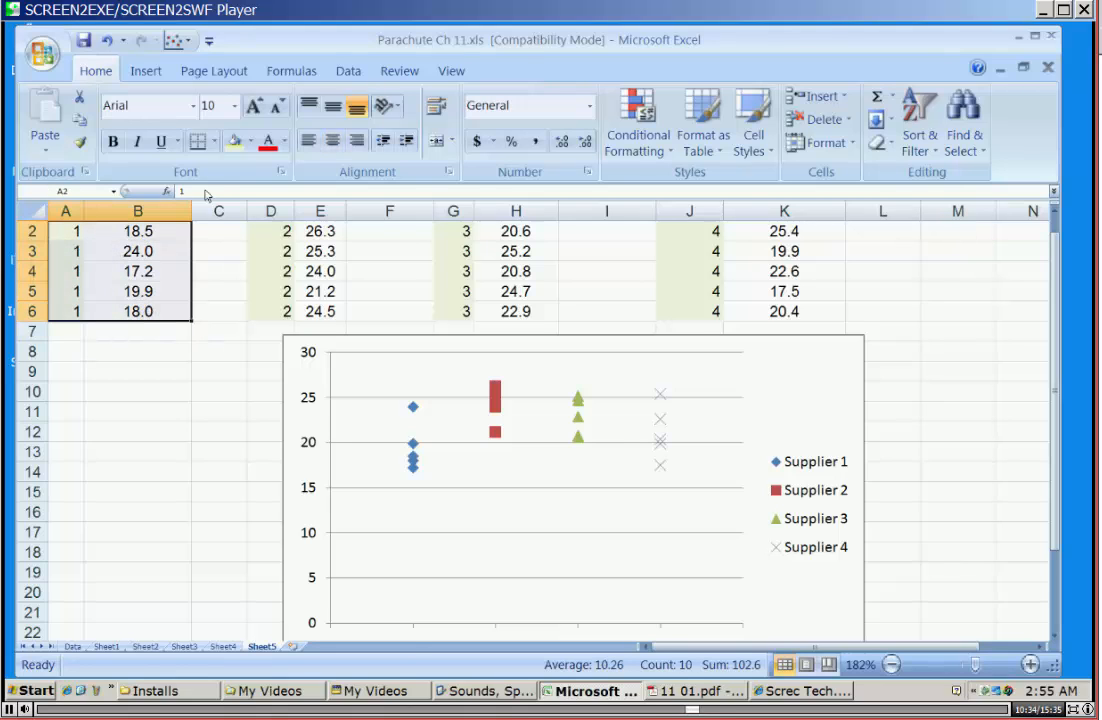
pyautogui.click(213, 141)
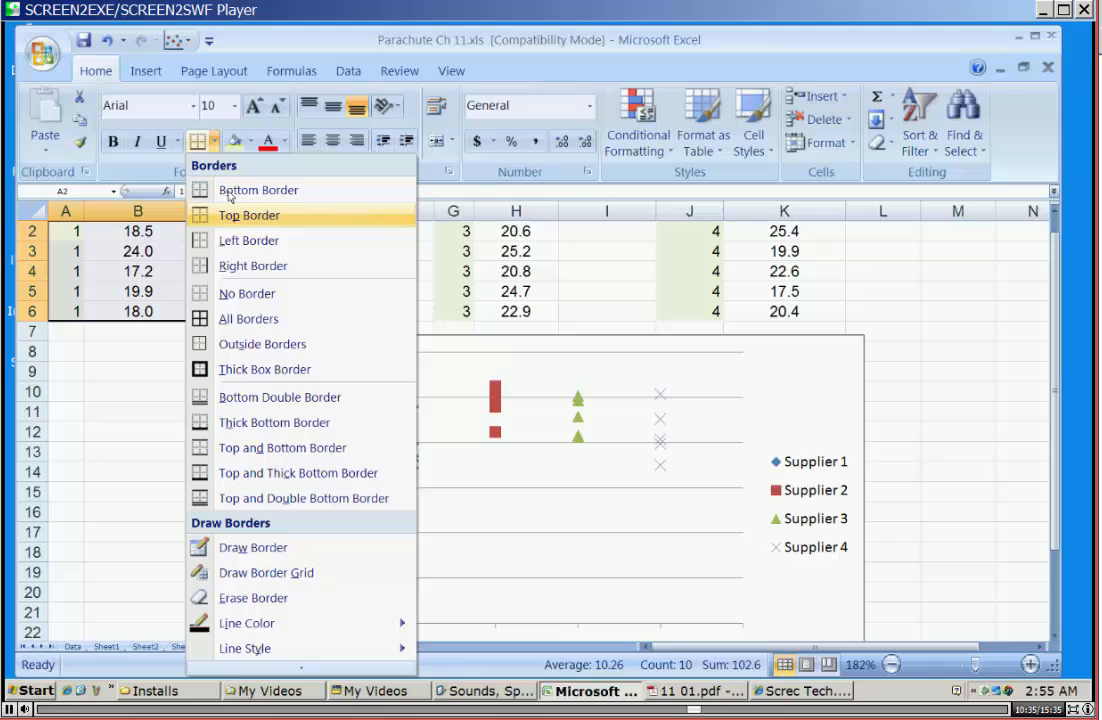
pyautogui.click(250, 344)
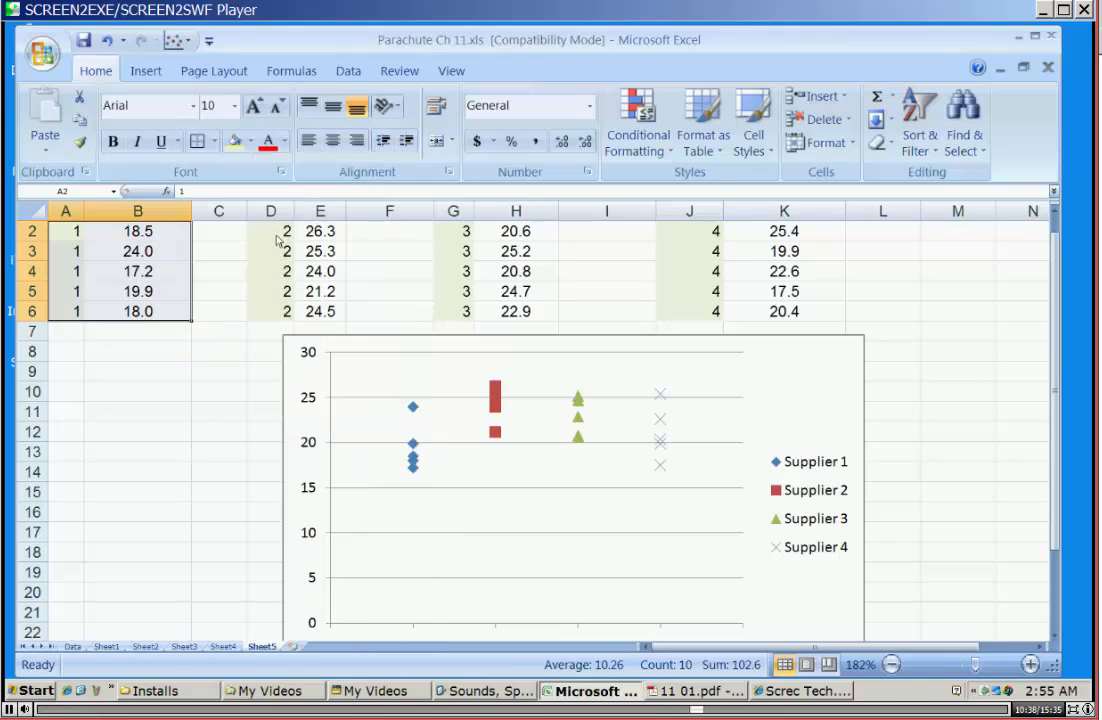
# Apply the same outside borders to the other supplier blocks, D2:E6, G2:H6 and J2:K6.
pyautogui.moveTo(282, 231); pyautogui.dragTo(315, 289)
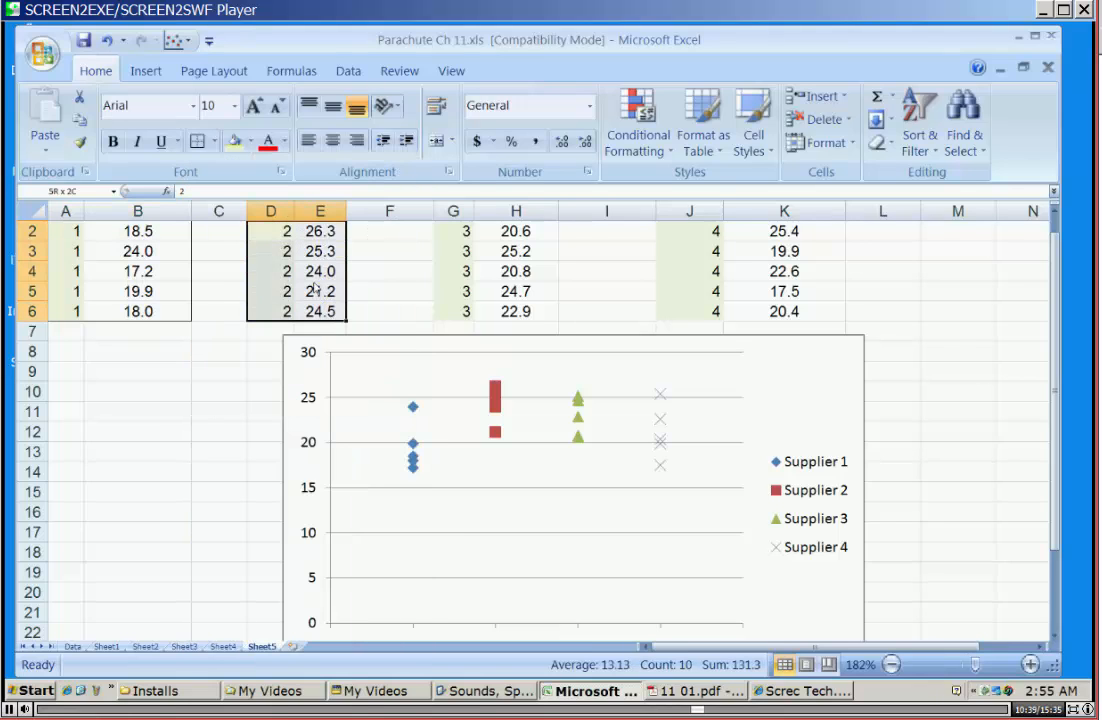
pyautogui.click(197, 141)
pyautogui.moveTo(455, 231); pyautogui.dragTo(525, 312)
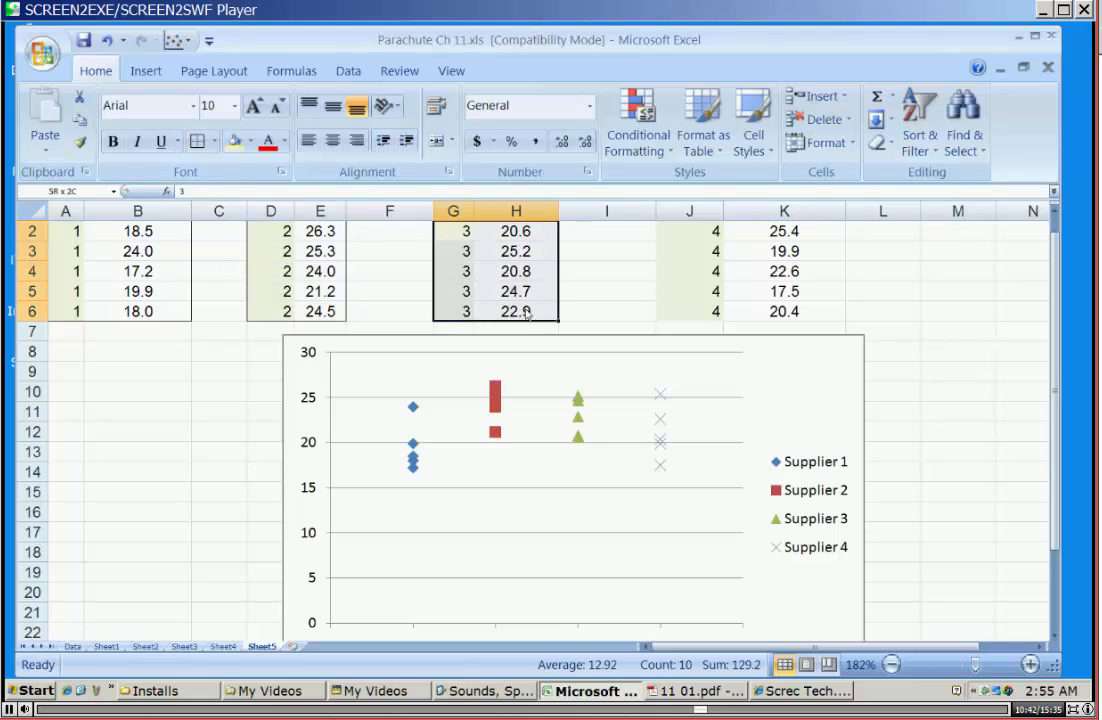
pyautogui.click(200, 141)
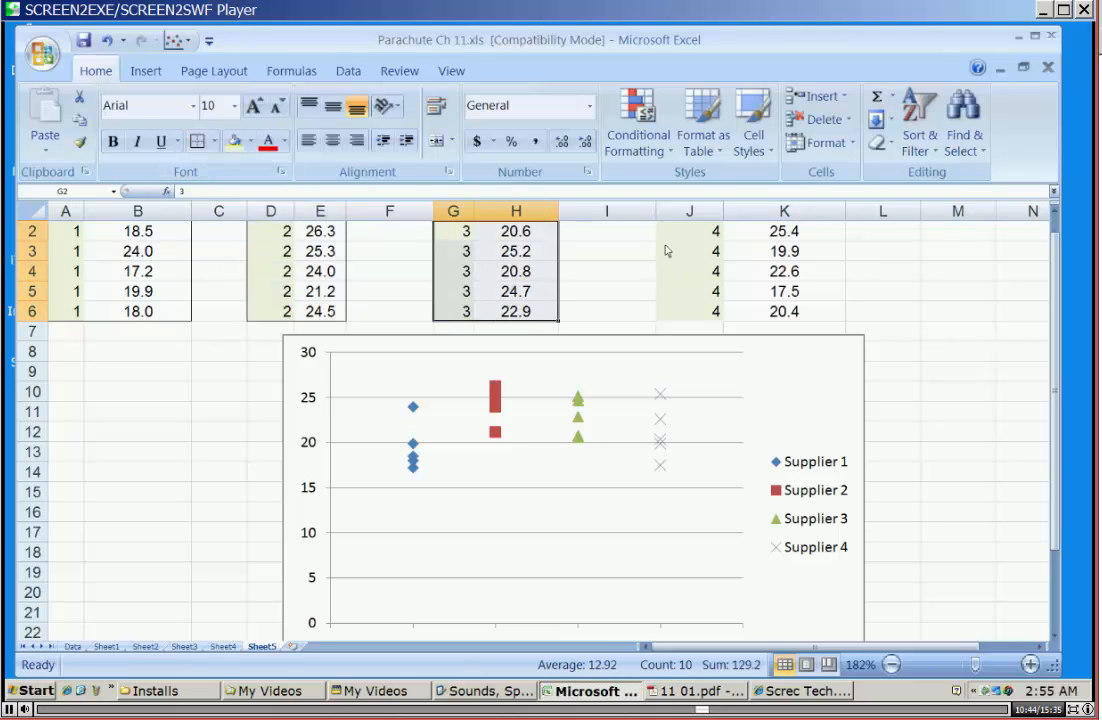
pyautogui.moveTo(668, 229); pyautogui.dragTo(795, 311)
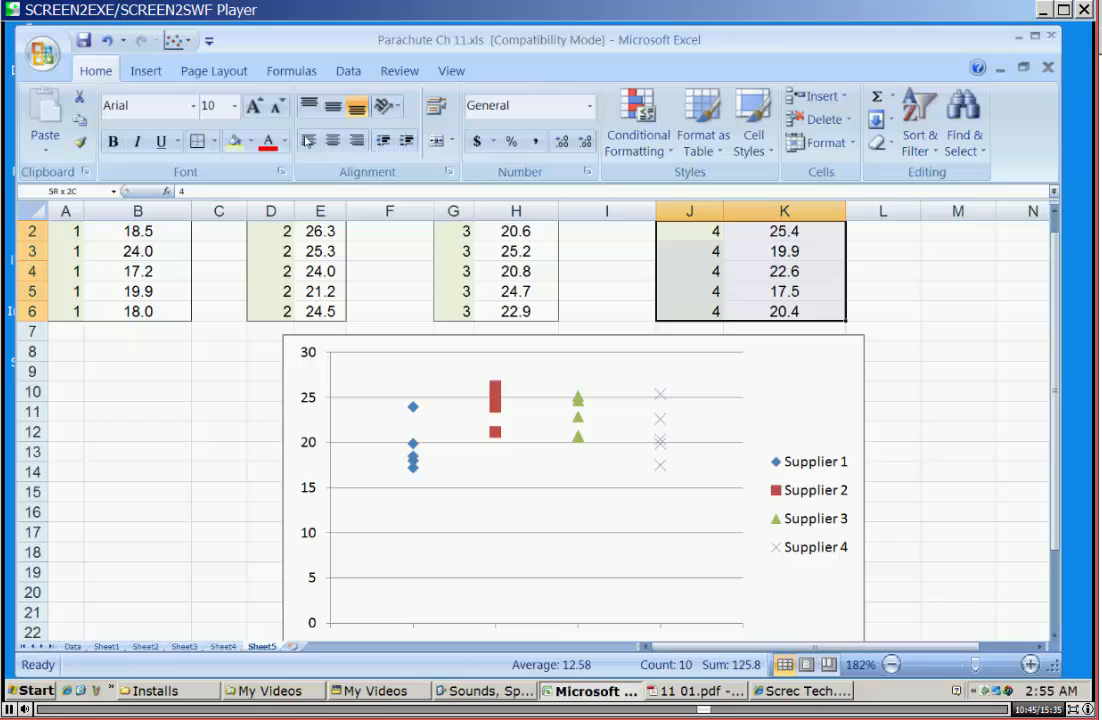
pyautogui.click(197, 141)
pyautogui.click(945, 391)
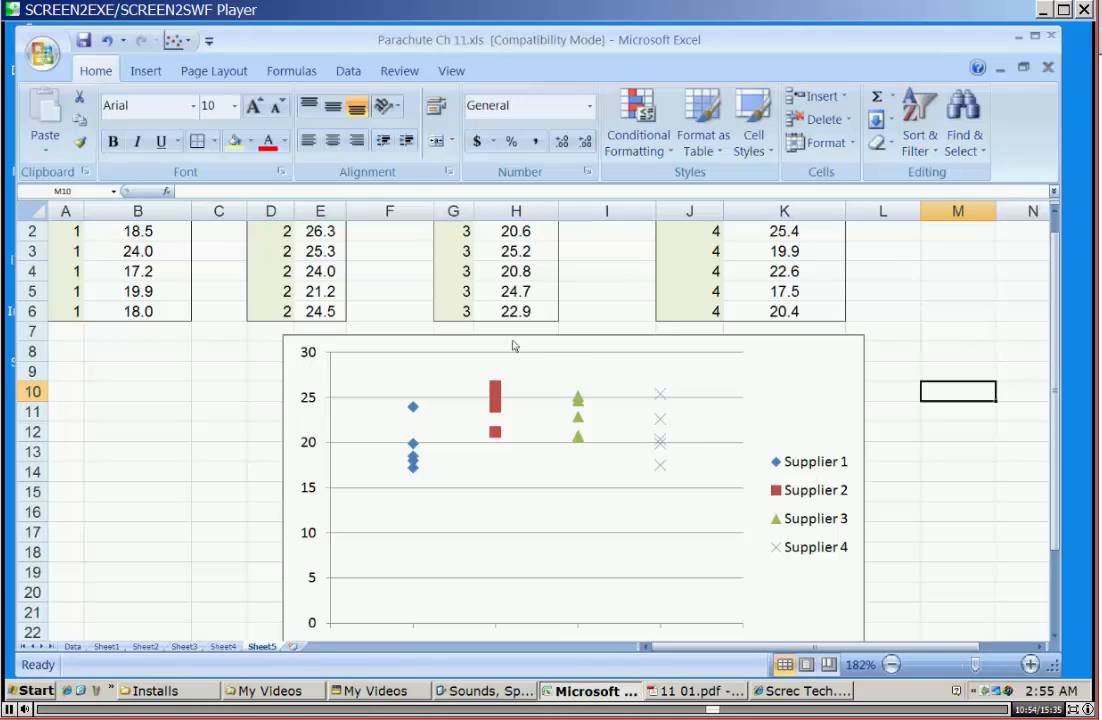
# Give the Supplier 2 series markers a solid fill in Dark Blue, Text 2, Lighter 60%.
pyautogui.click(495, 400)
pyautogui.click(804, 491)
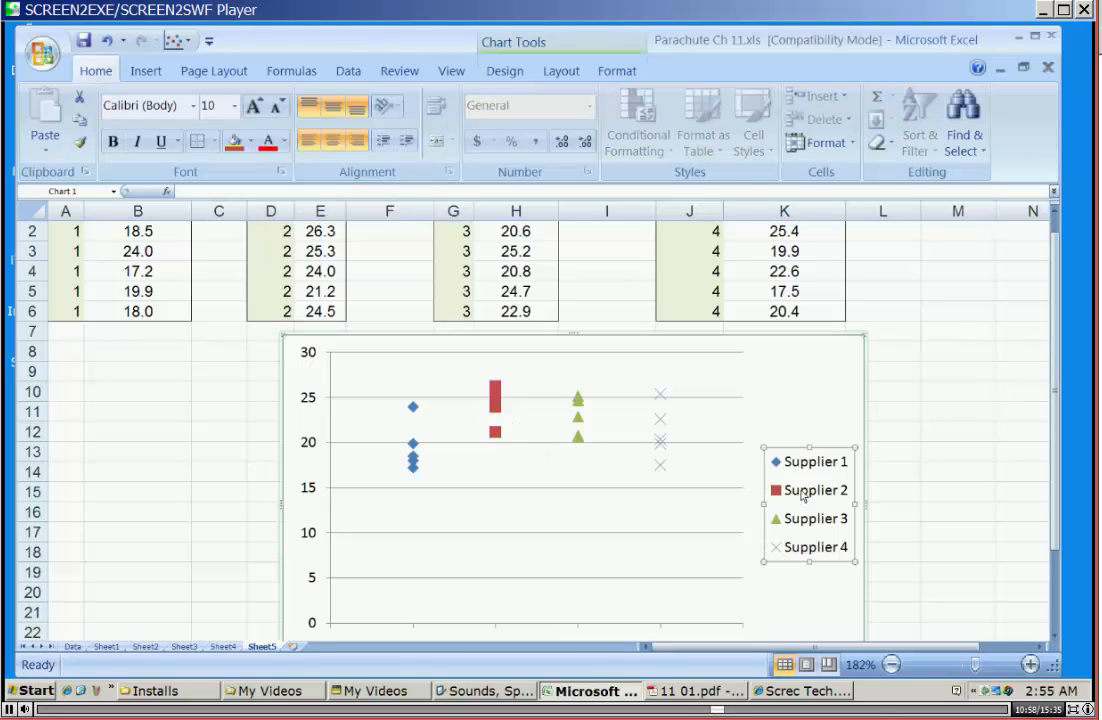
pyautogui.rightClick(791, 492)
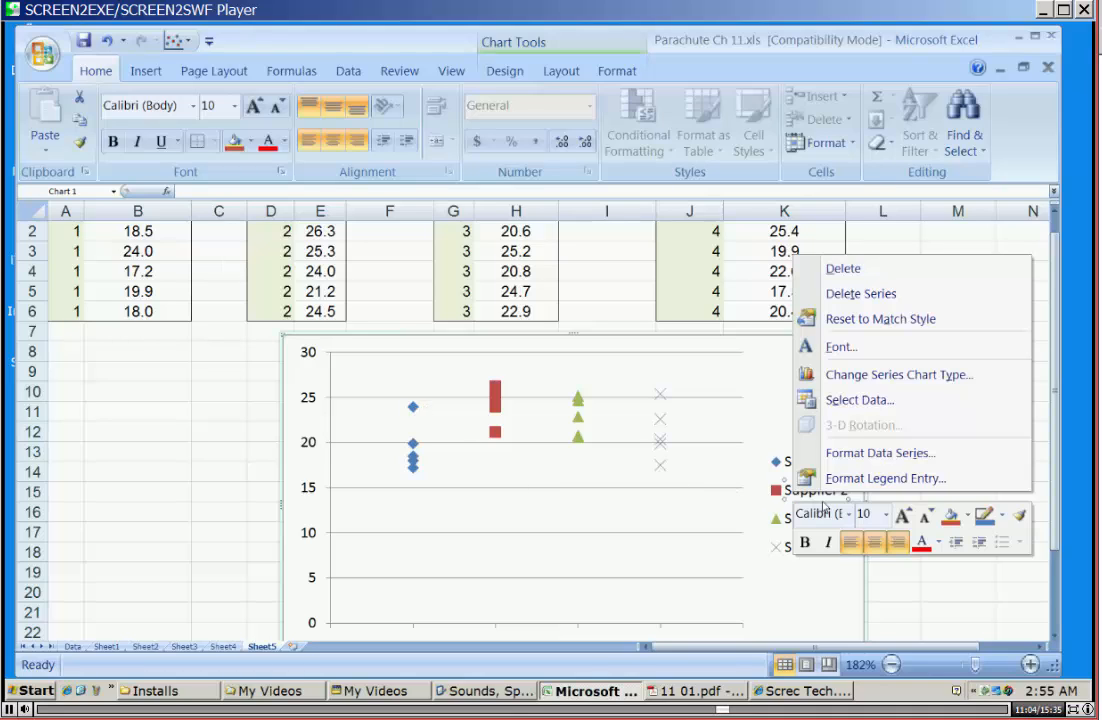
pyautogui.click(870, 456)
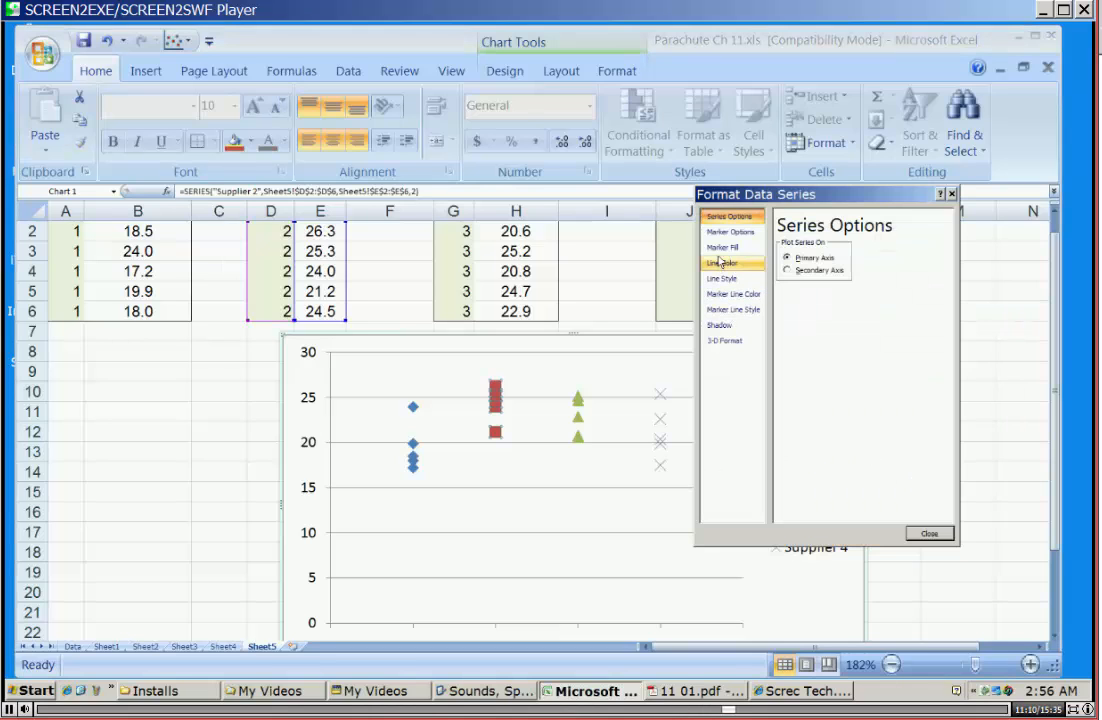
pyautogui.click(731, 248)
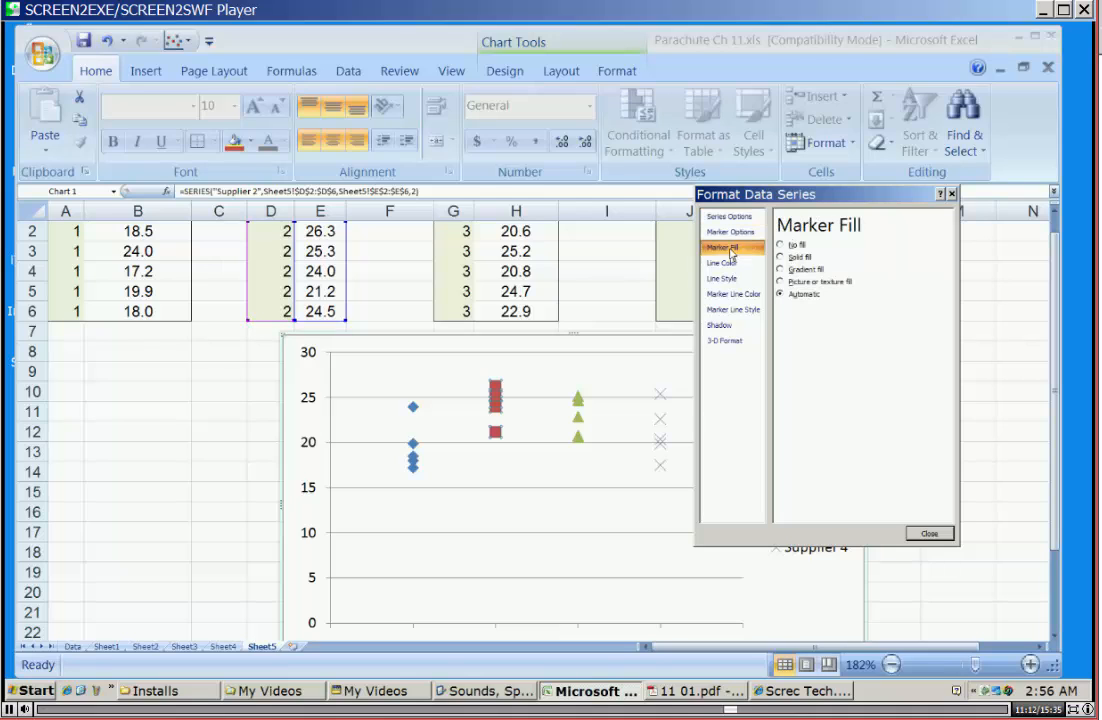
pyautogui.click(780, 258)
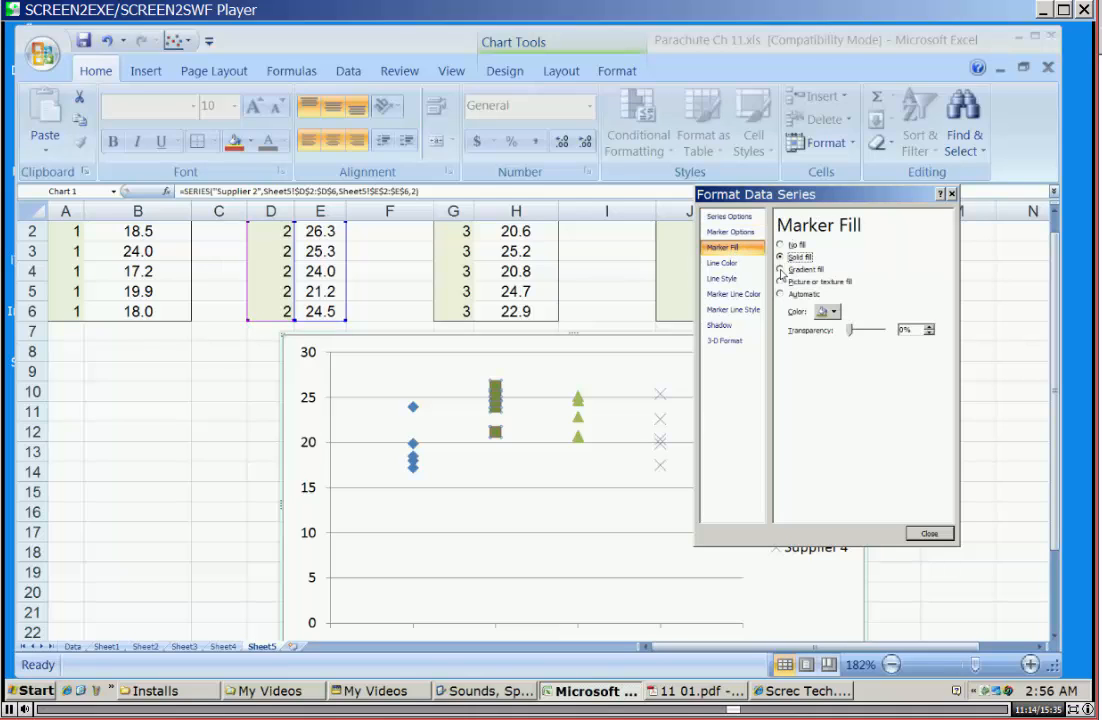
pyautogui.click(834, 312)
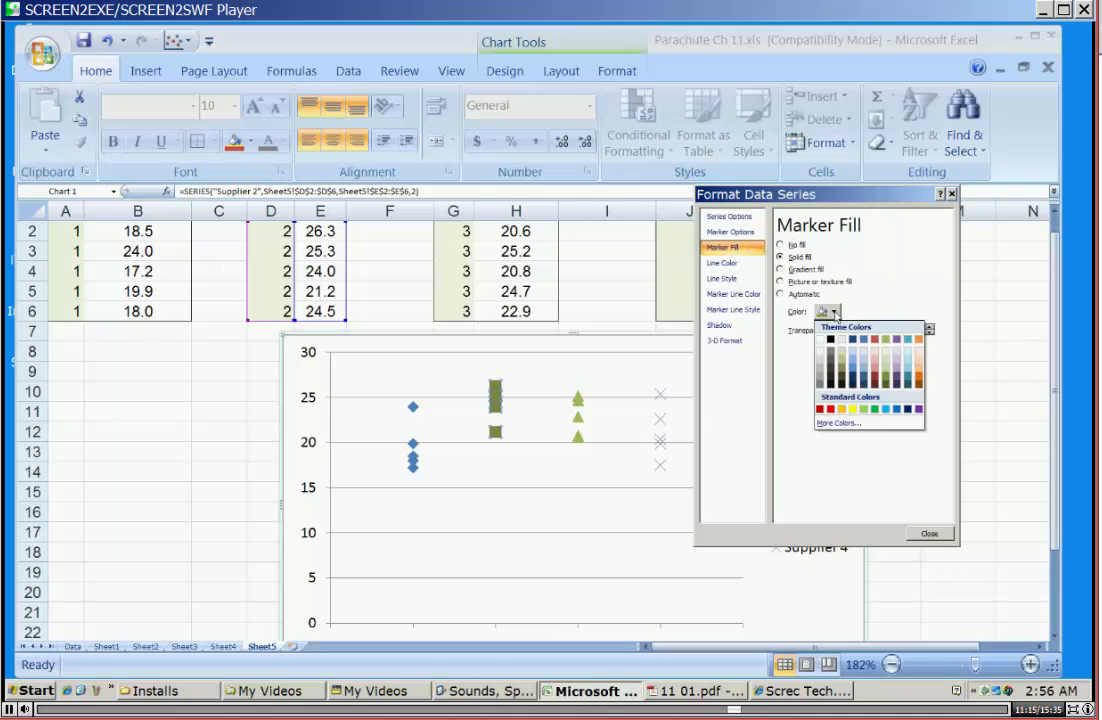
pyautogui.click(855, 365)
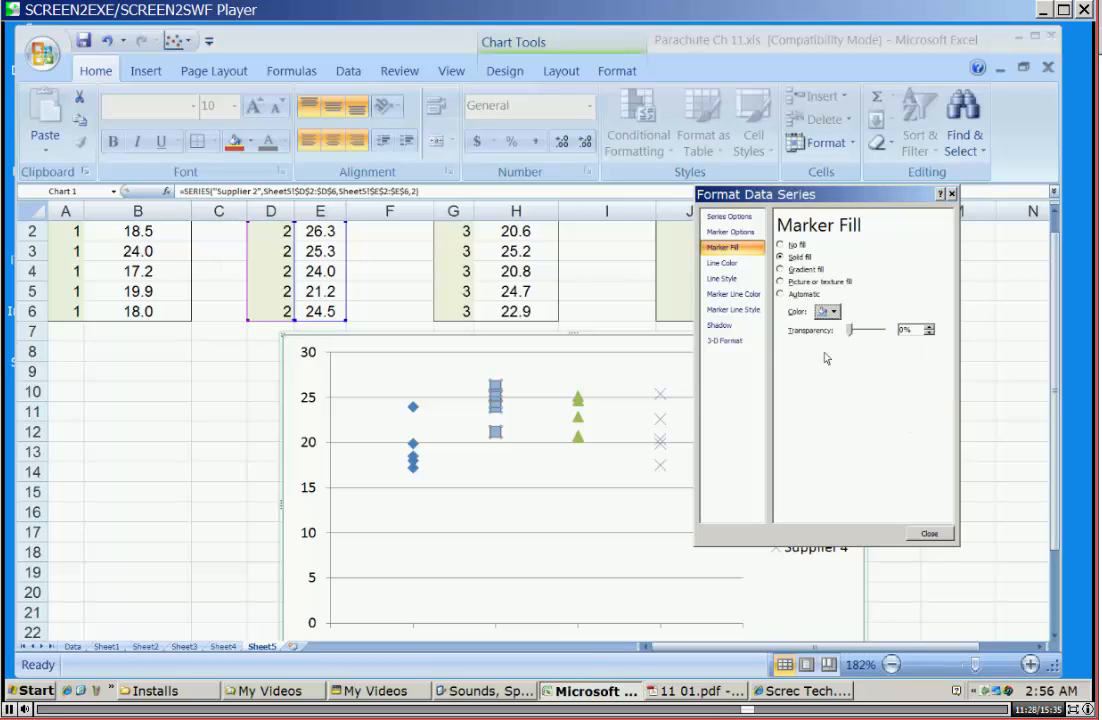
# Change the Supplier 2 markers to the built-in diamond type and close the series formatting.
pyautogui.click(730, 231)
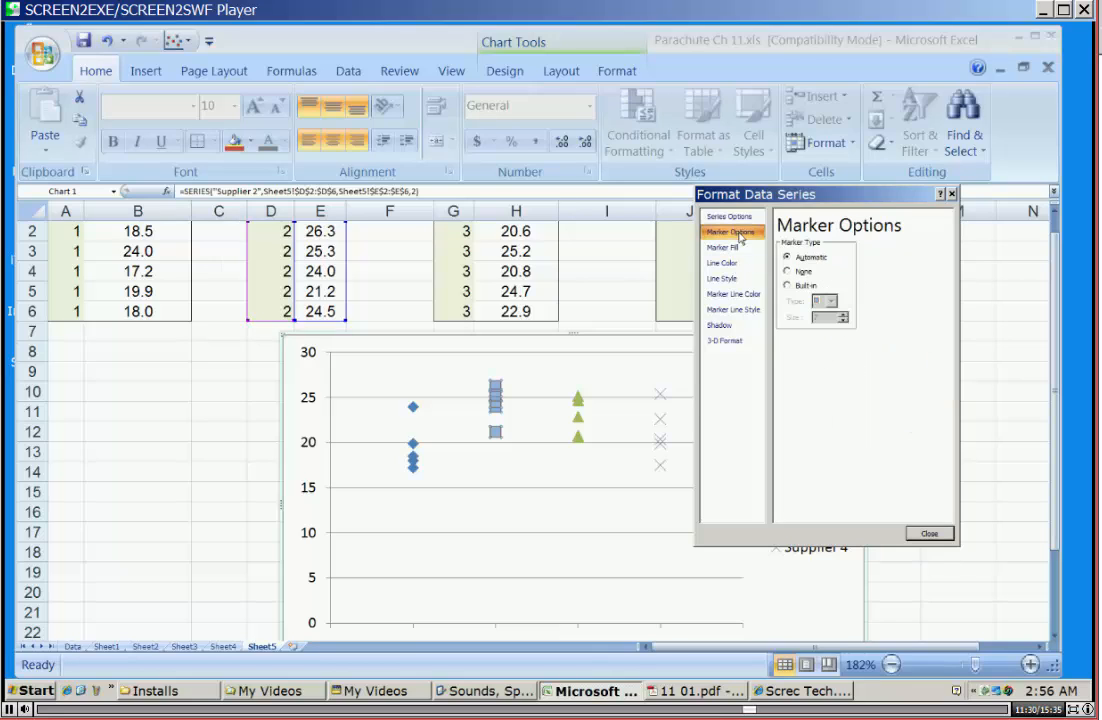
pyautogui.click(787, 287)
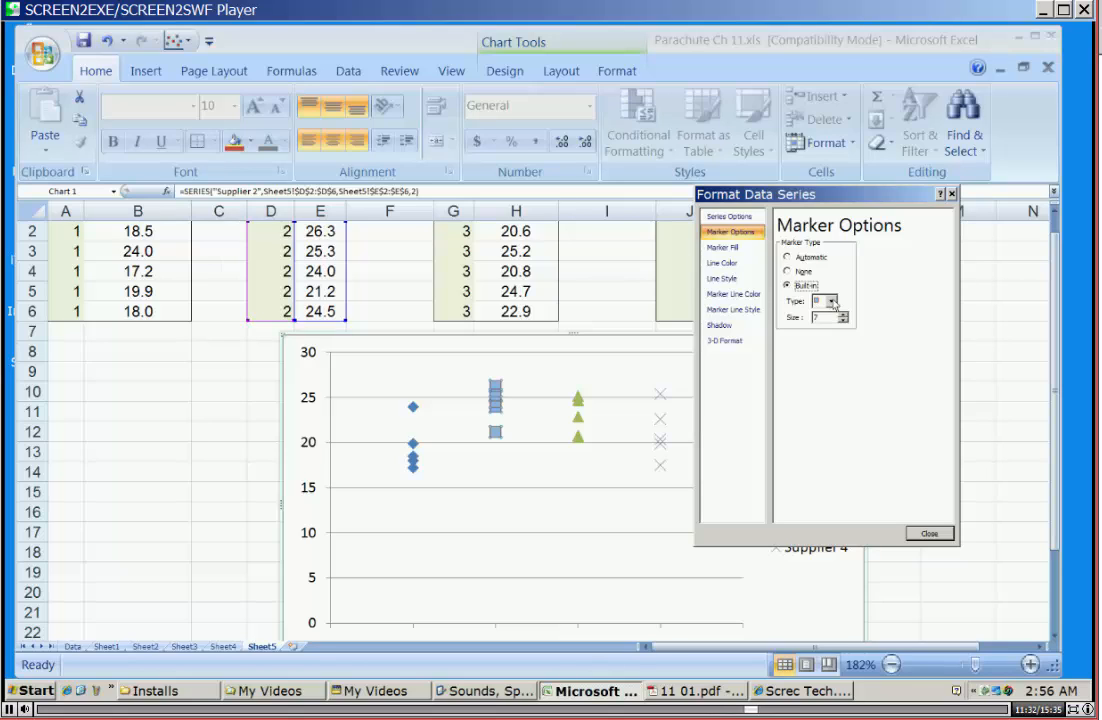
pyautogui.click(832, 301)
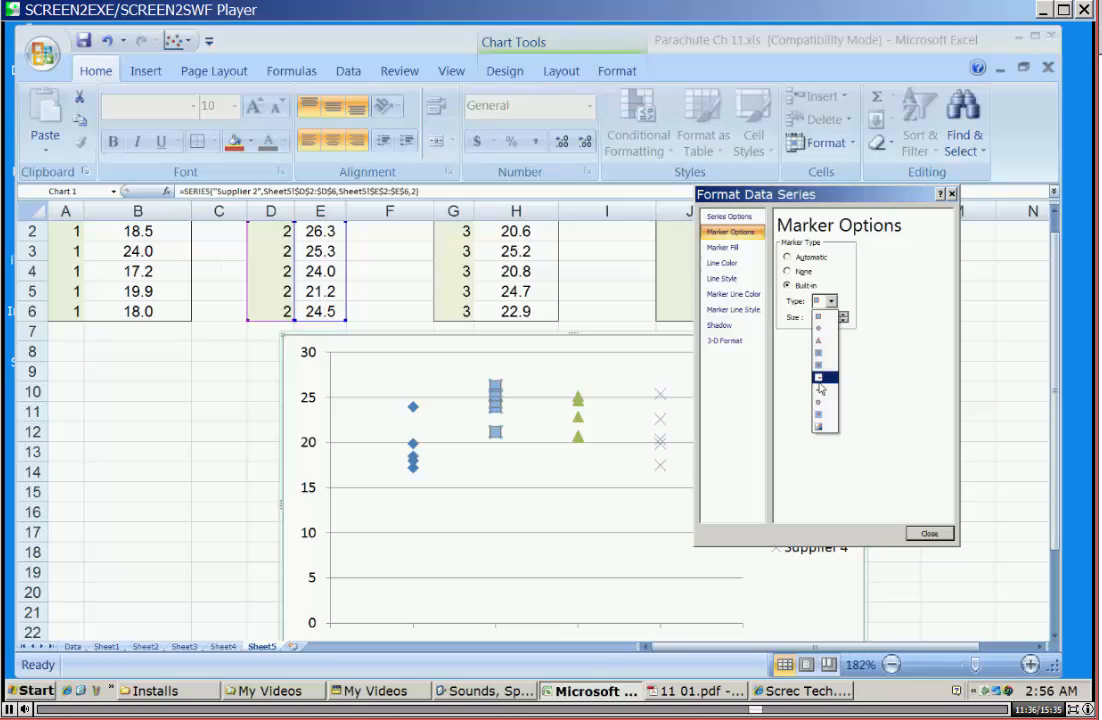
pyautogui.click(820, 329)
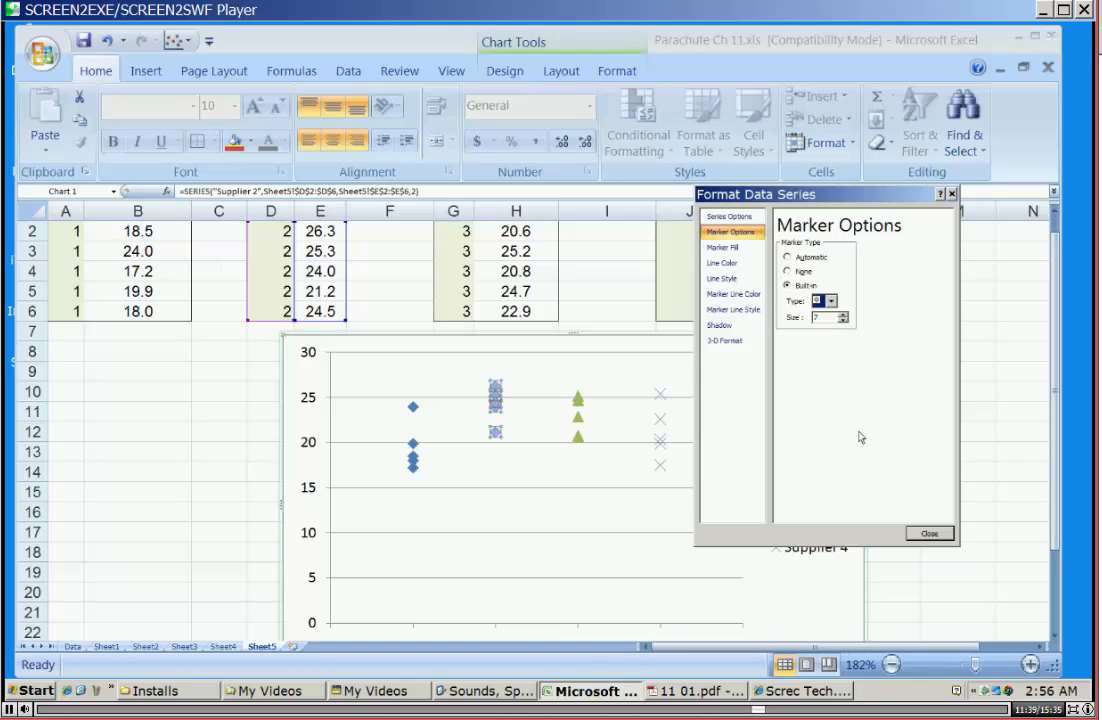
pyautogui.click(930, 534)
pyautogui.click(800, 408)
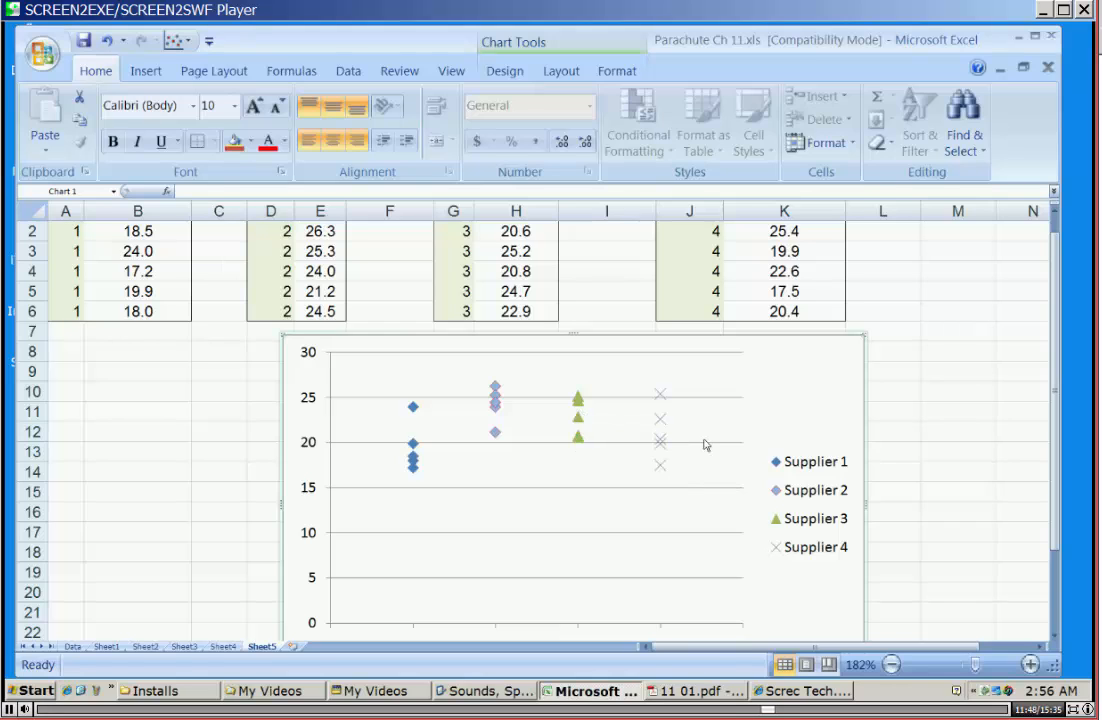
# Give the Supplier 3 series markers a solid fill in Aqua, Accent 5, Lighter 40%.
pyautogui.scroll(-1, 705, 444)
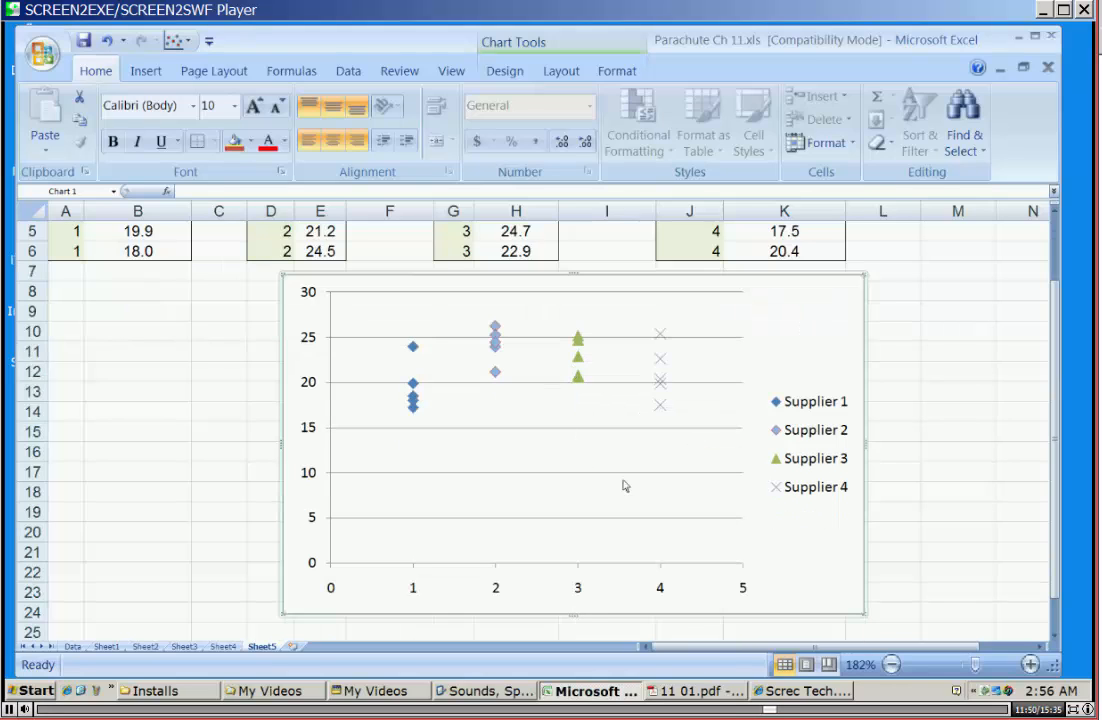
pyautogui.click(808, 460)
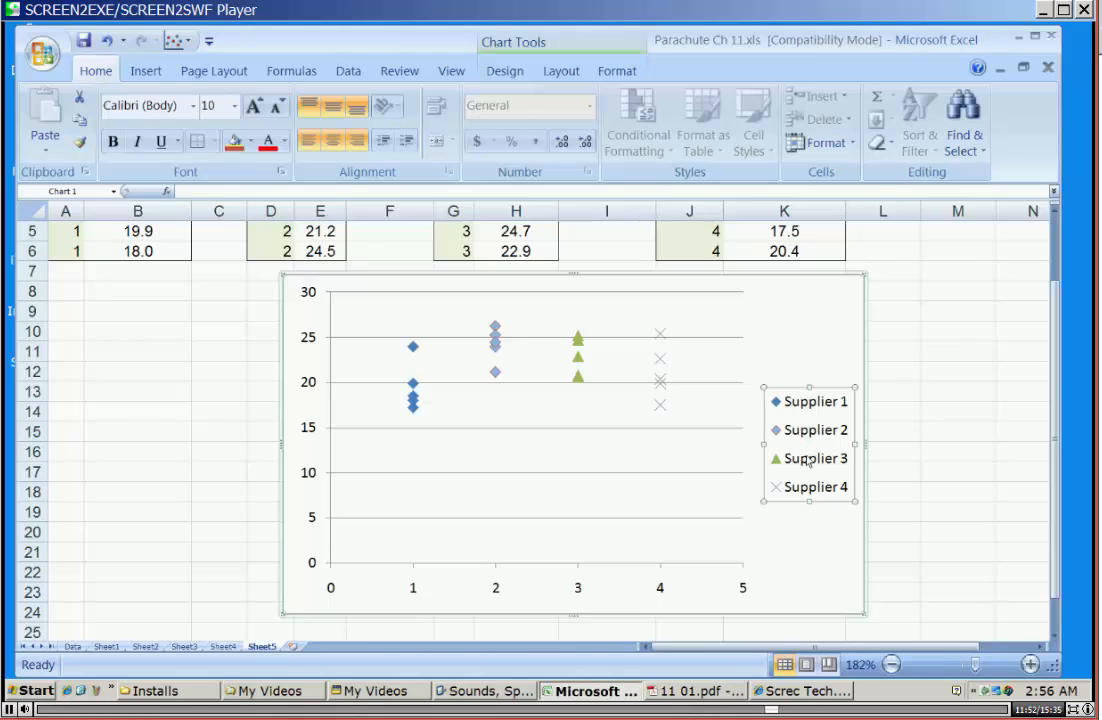
pyautogui.rightClick(808, 463)
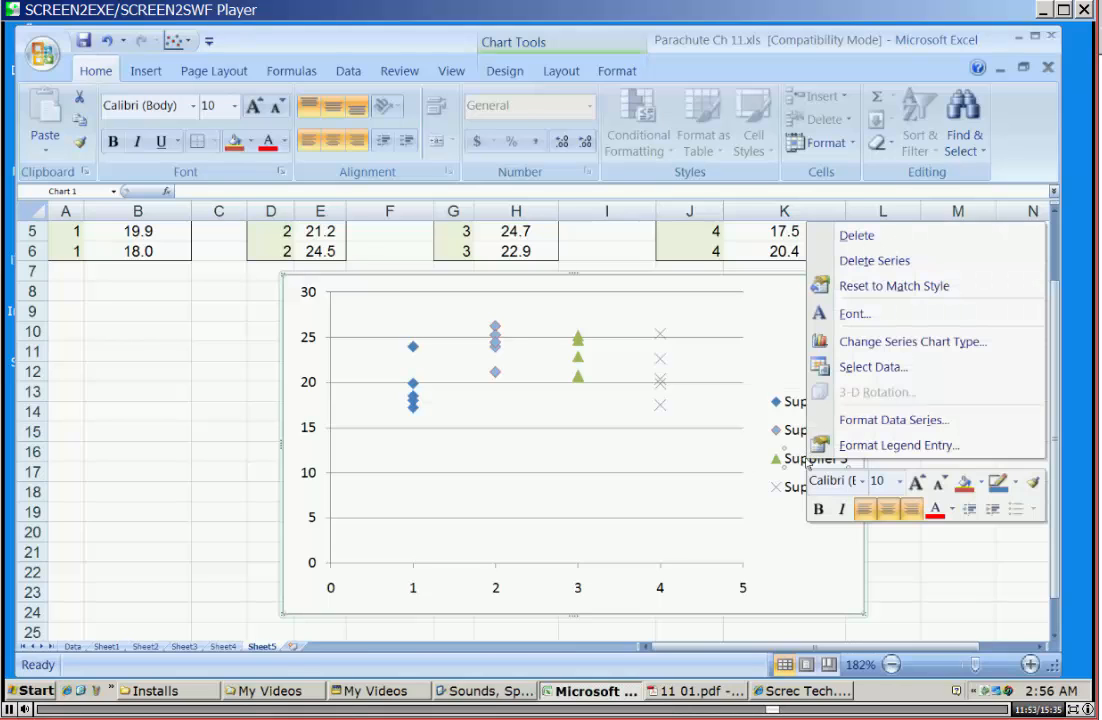
pyautogui.click(868, 421)
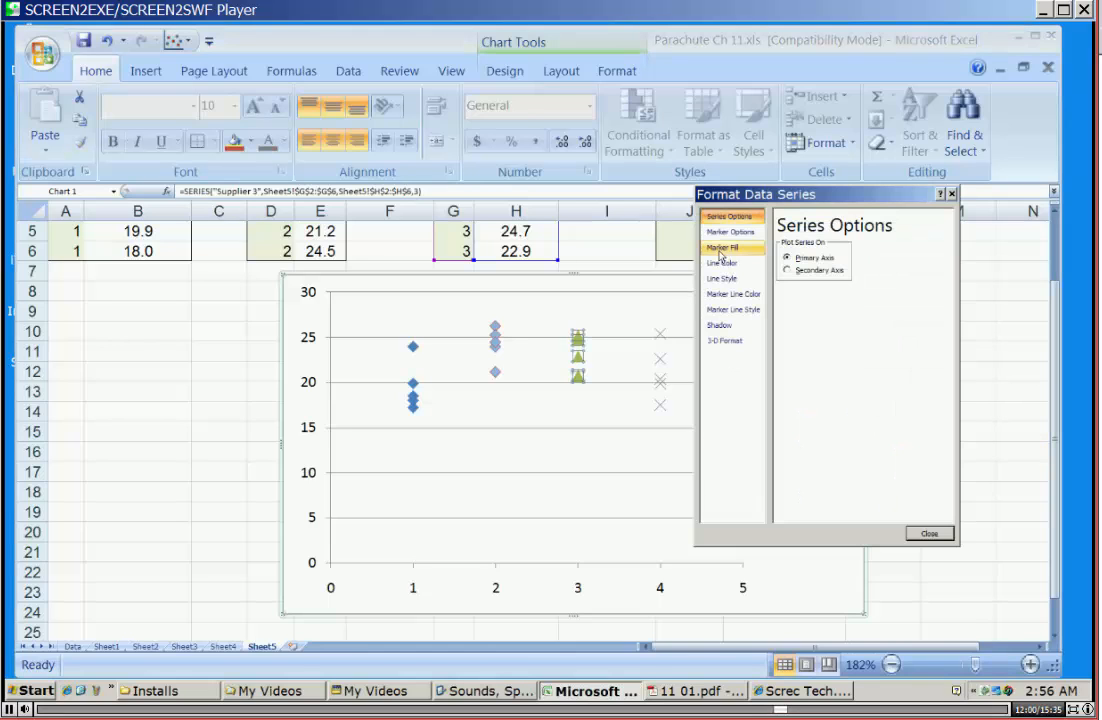
pyautogui.click(720, 250)
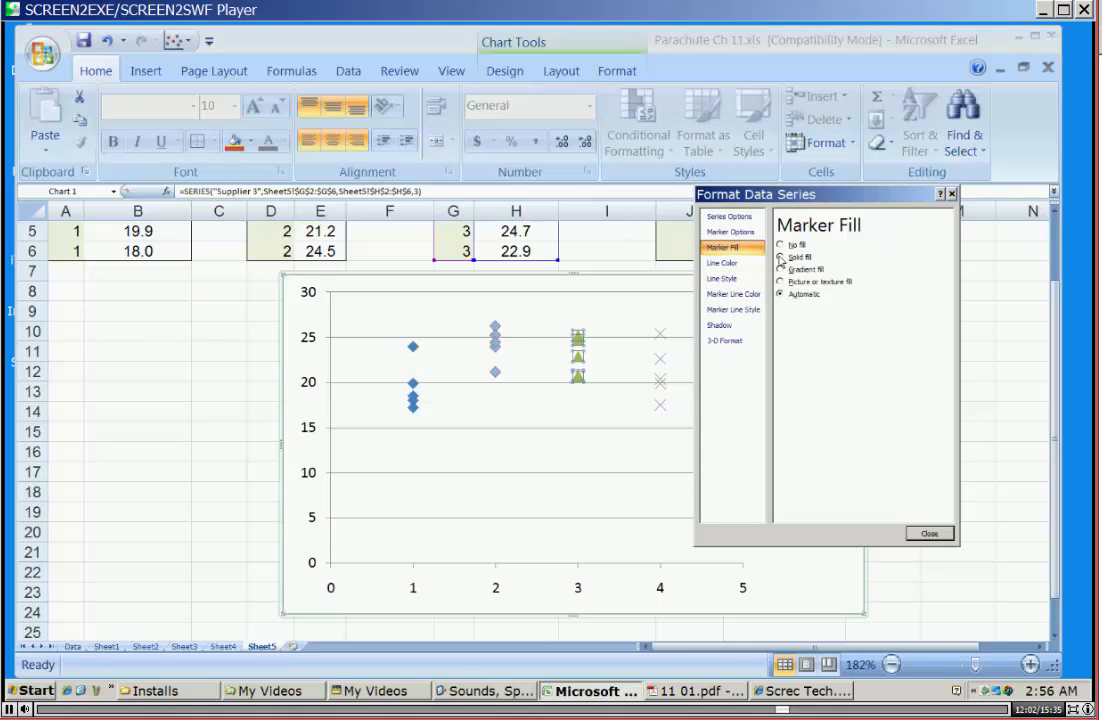
pyautogui.click(781, 257)
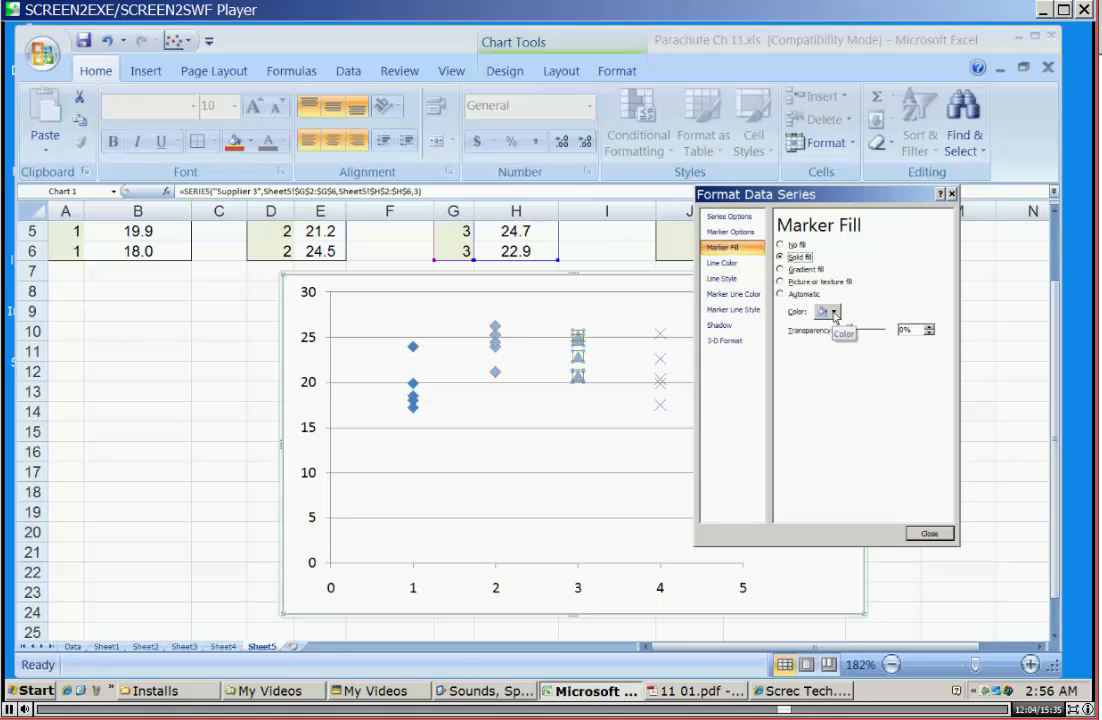
pyautogui.click(833, 312)
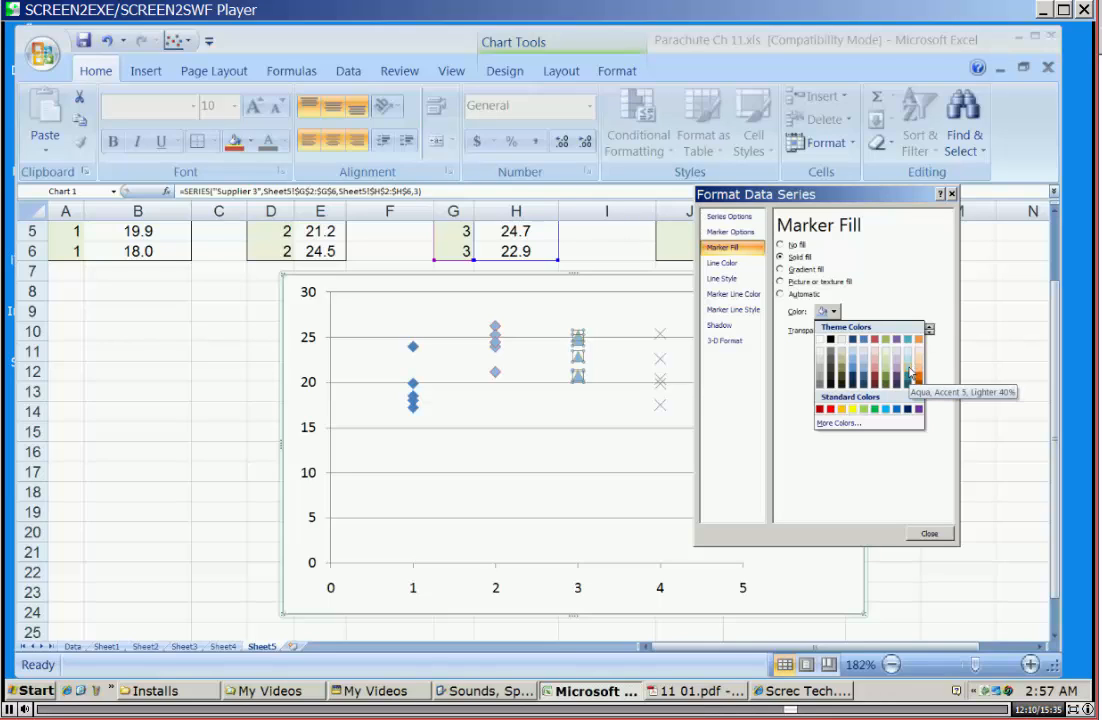
pyautogui.click(910, 376)
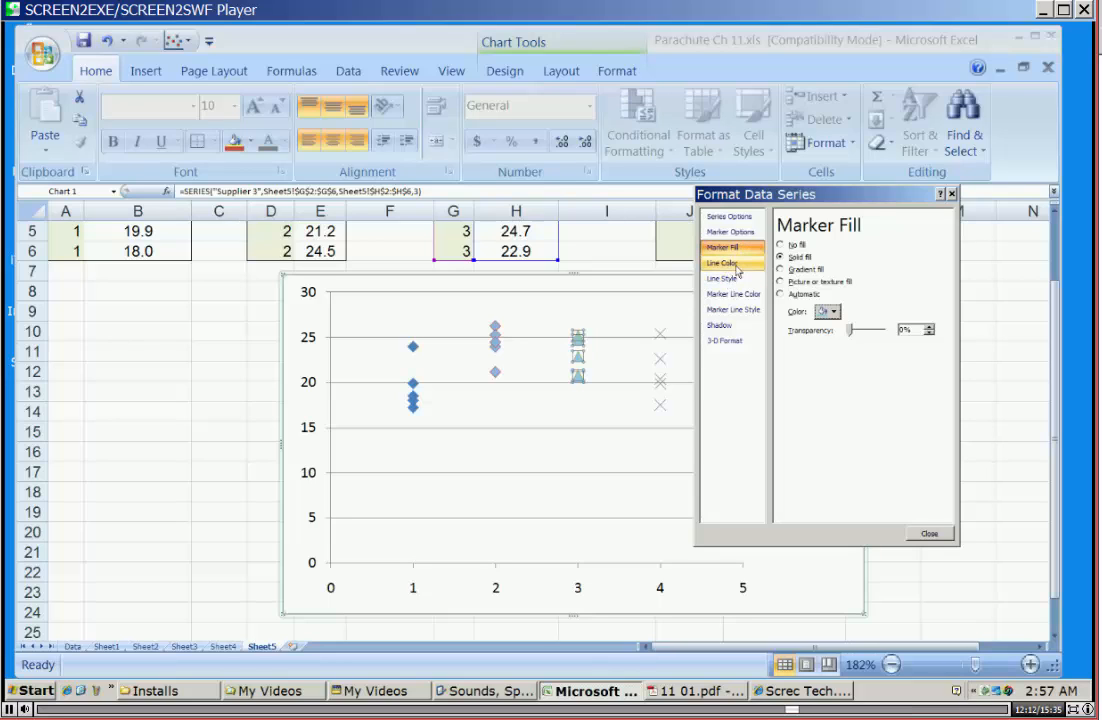
# Change the Supplier 3 markers to the built-in diamond type and close the series formatting.
pyautogui.click(730, 231)
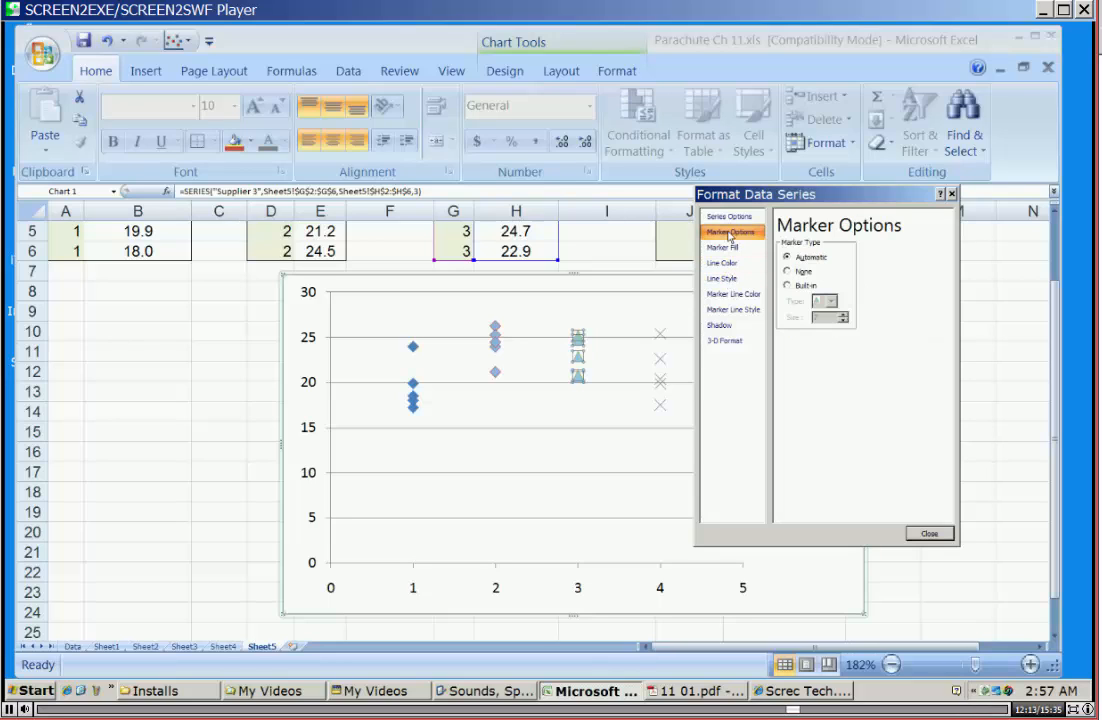
pyautogui.click(795, 286)
pyautogui.click(831, 301)
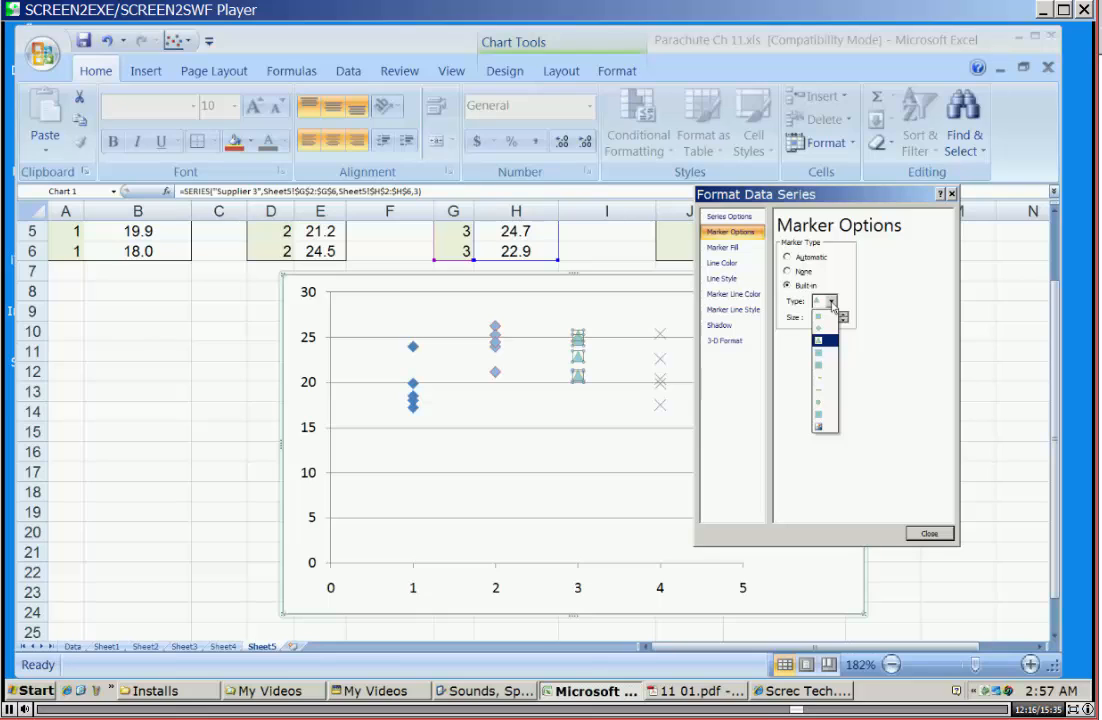
pyautogui.click(819, 340)
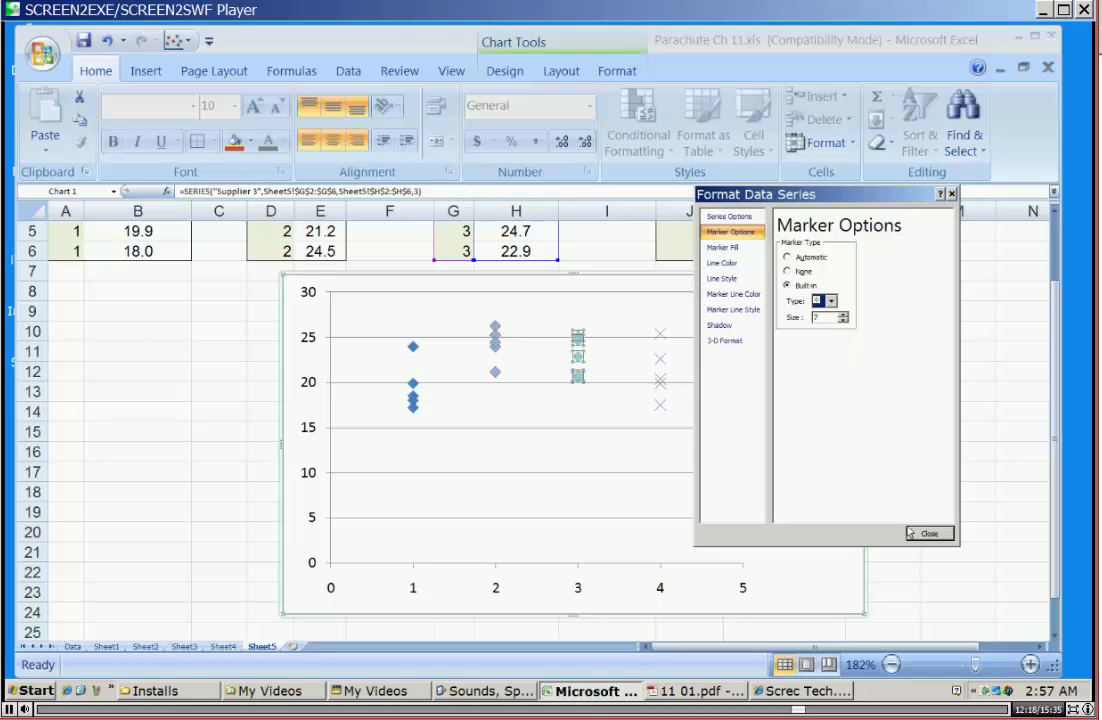
pyautogui.click(920, 534)
pyautogui.click(842, 365)
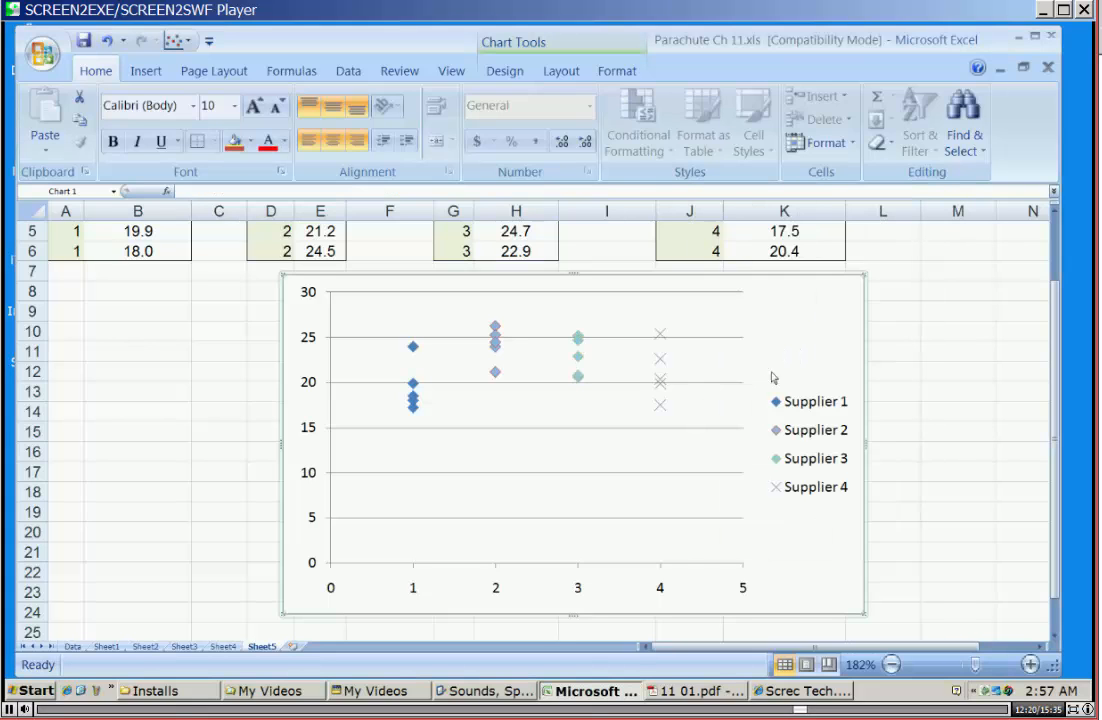
pyautogui.click(829, 493)
pyautogui.rightClick(829, 492)
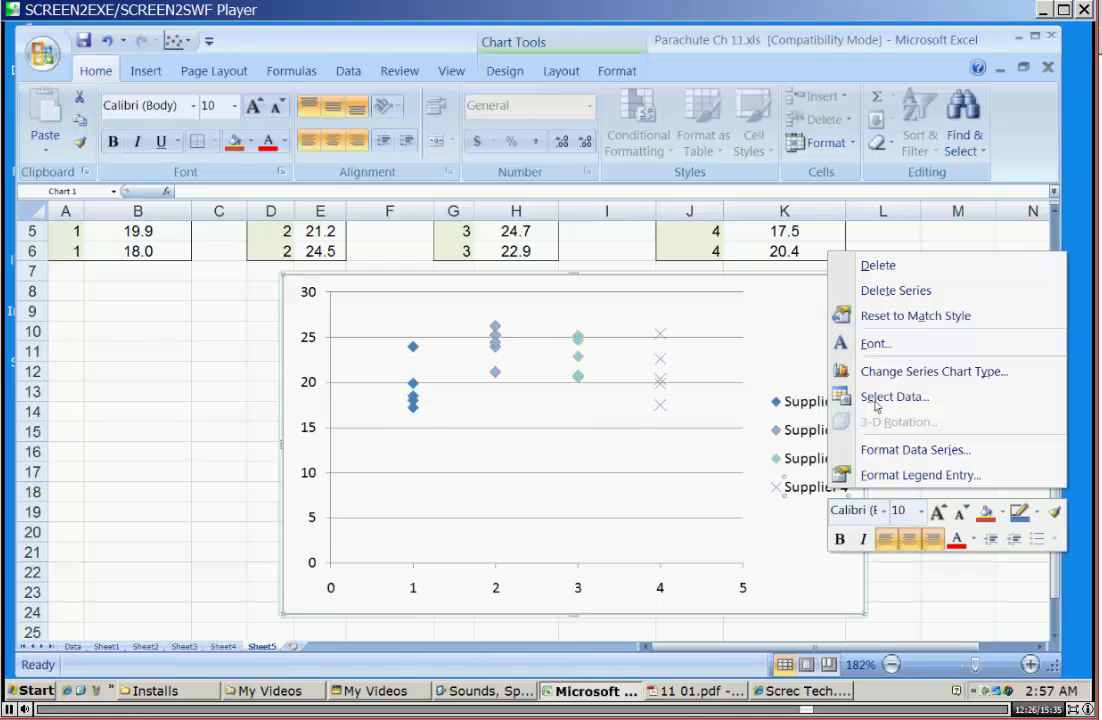
pyautogui.click(890, 478)
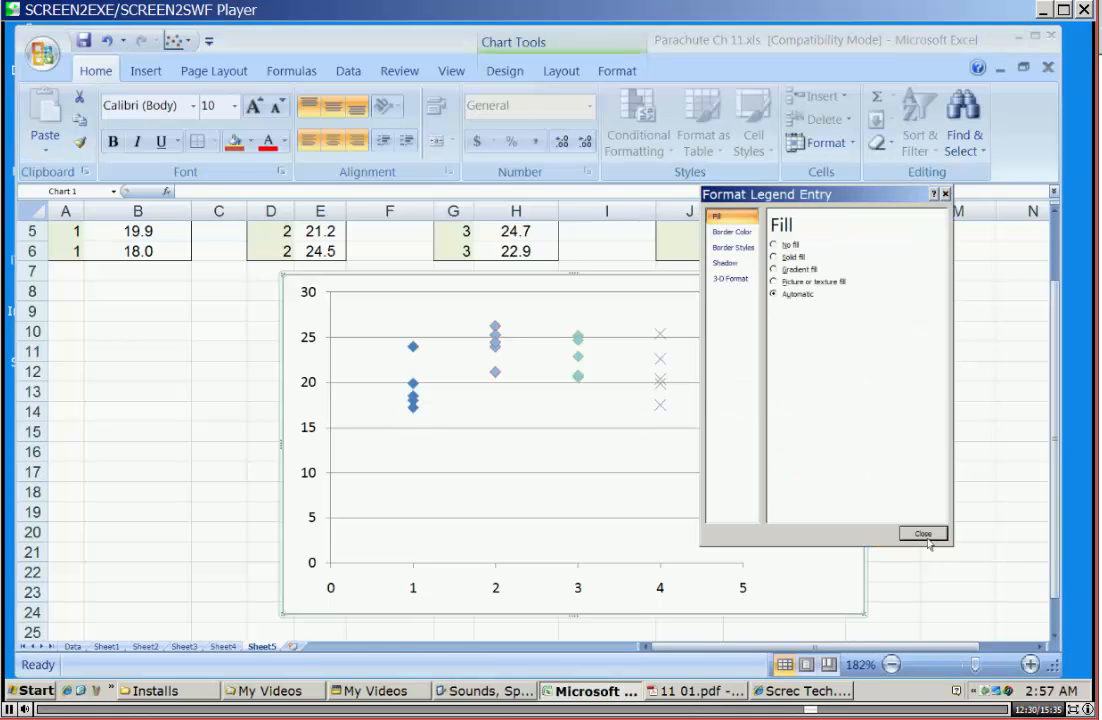
pyautogui.click(925, 537)
# Give the Supplier 4 series markers a solid medium blue fill from the theme colours.
pyautogui.rightClick(786, 490)
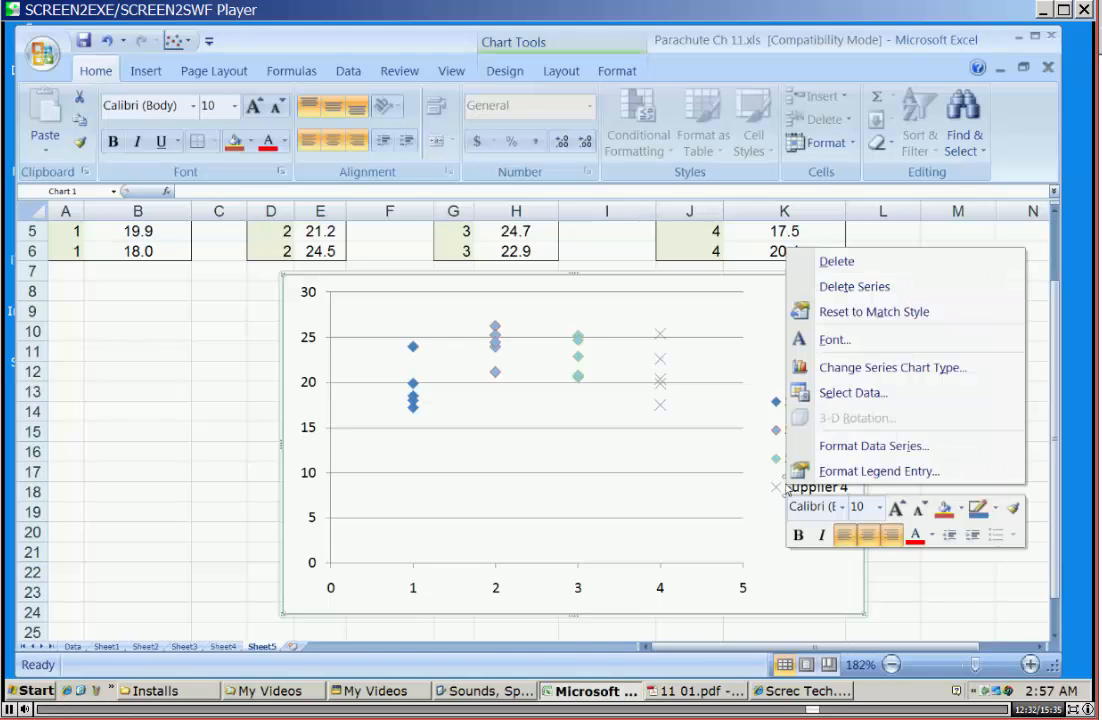
pyautogui.click(860, 445)
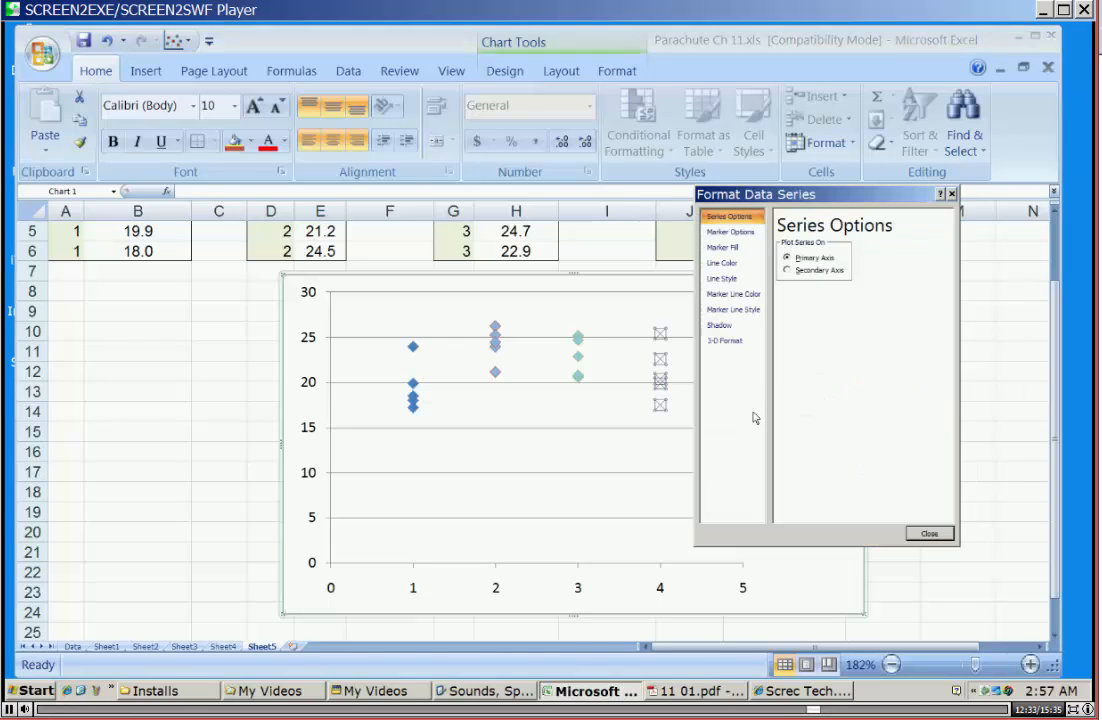
pyautogui.click(722, 247)
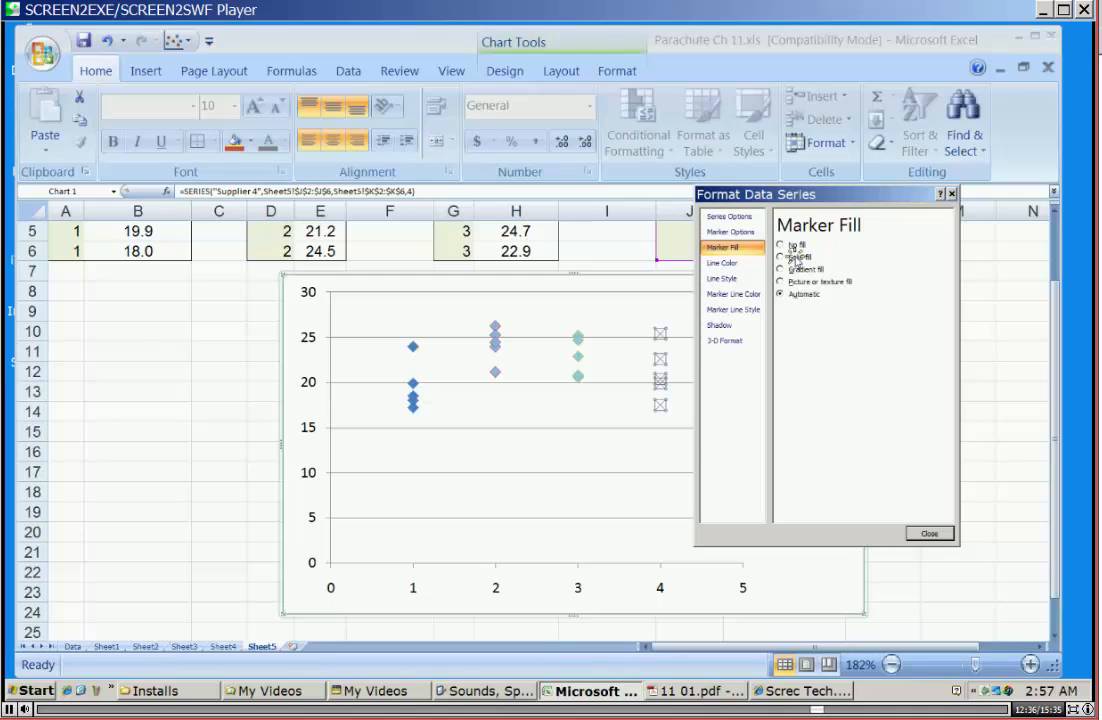
pyautogui.click(796, 258)
pyautogui.click(827, 311)
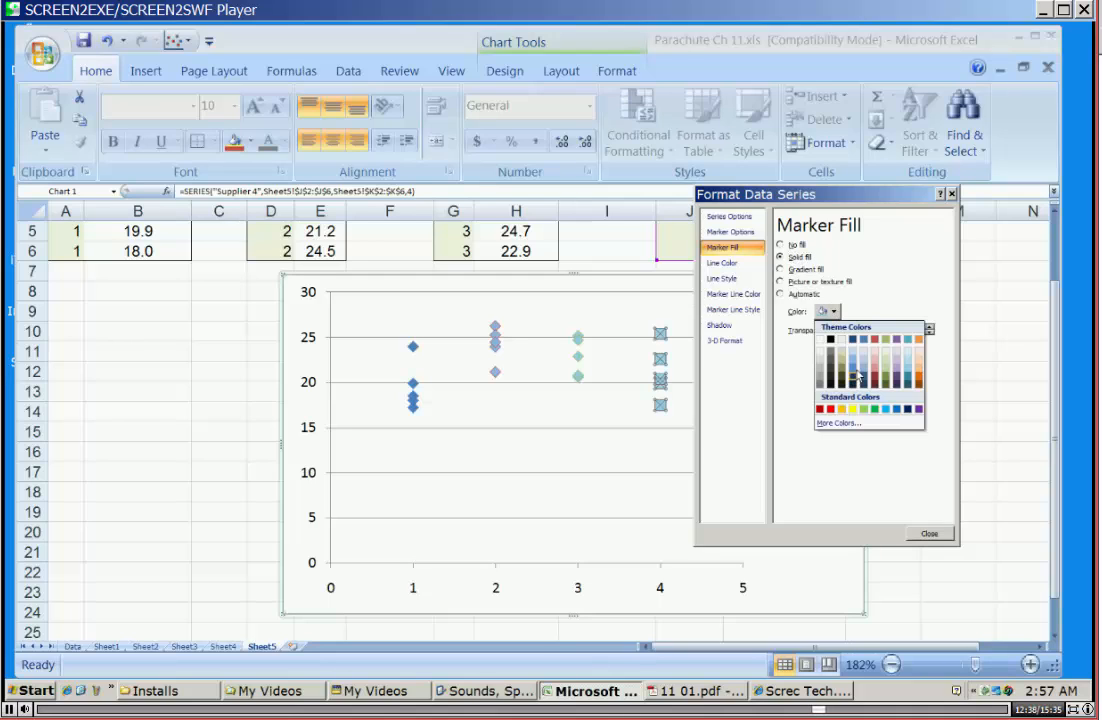
pyautogui.click(851, 378)
# Change the Supplier 4 markers to the built-in diamond type and close the series formatting.
pyautogui.click(731, 232)
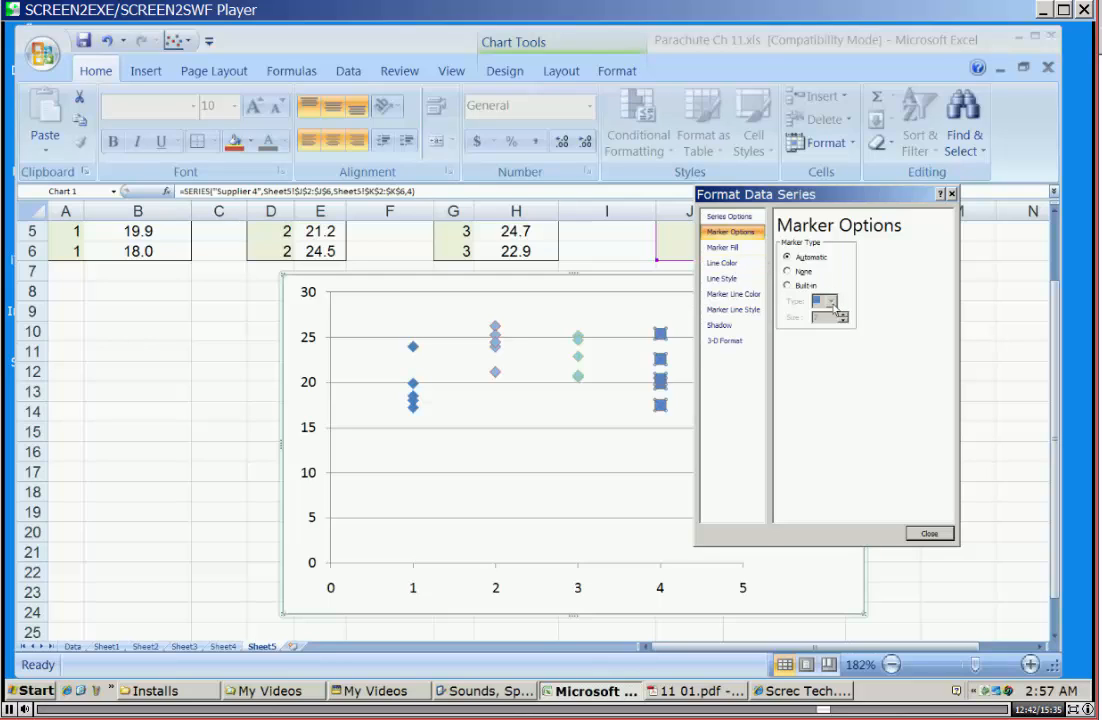
pyautogui.click(787, 285)
pyautogui.click(830, 301)
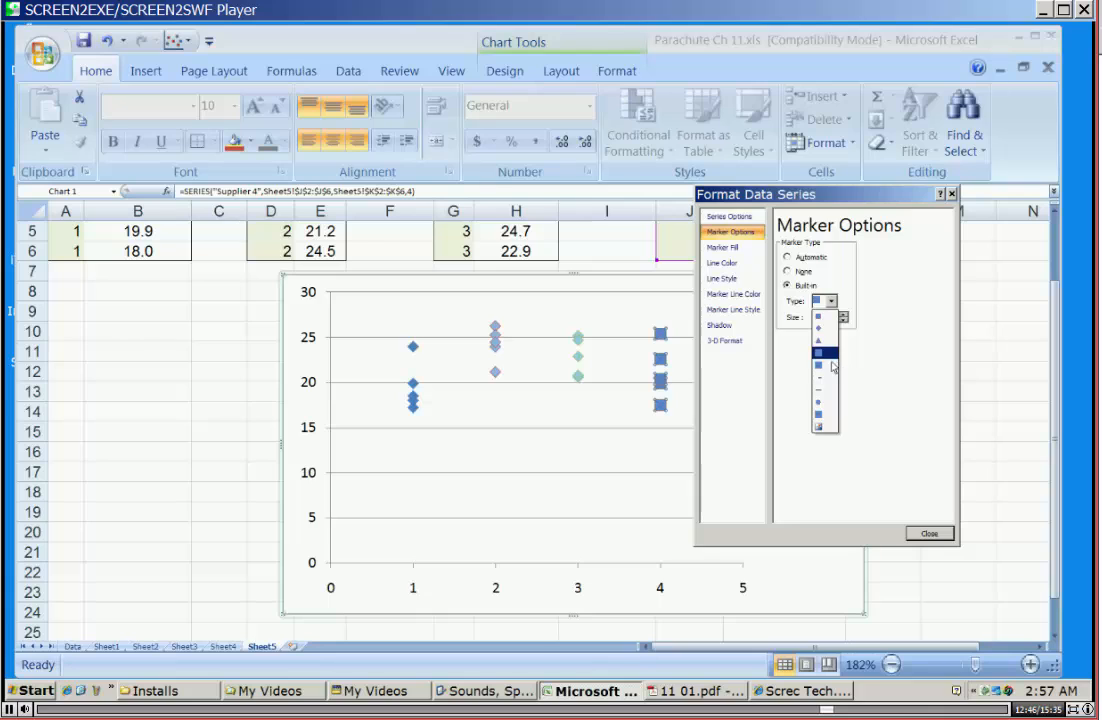
pyautogui.click(828, 353)
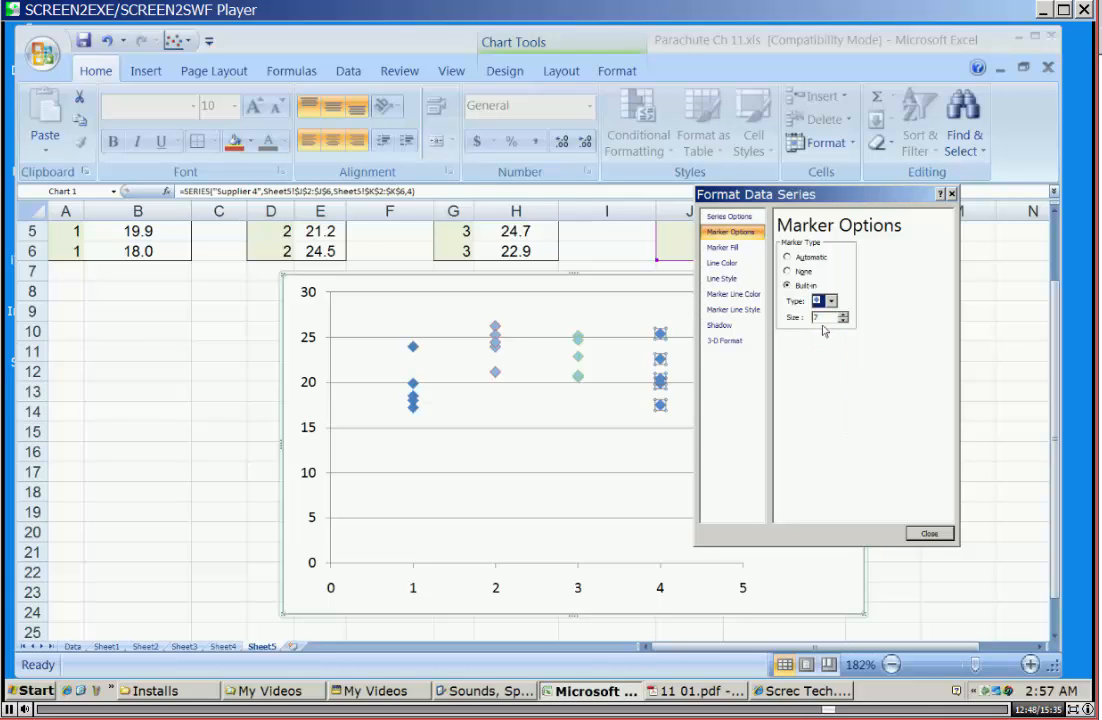
pyautogui.click(929, 534)
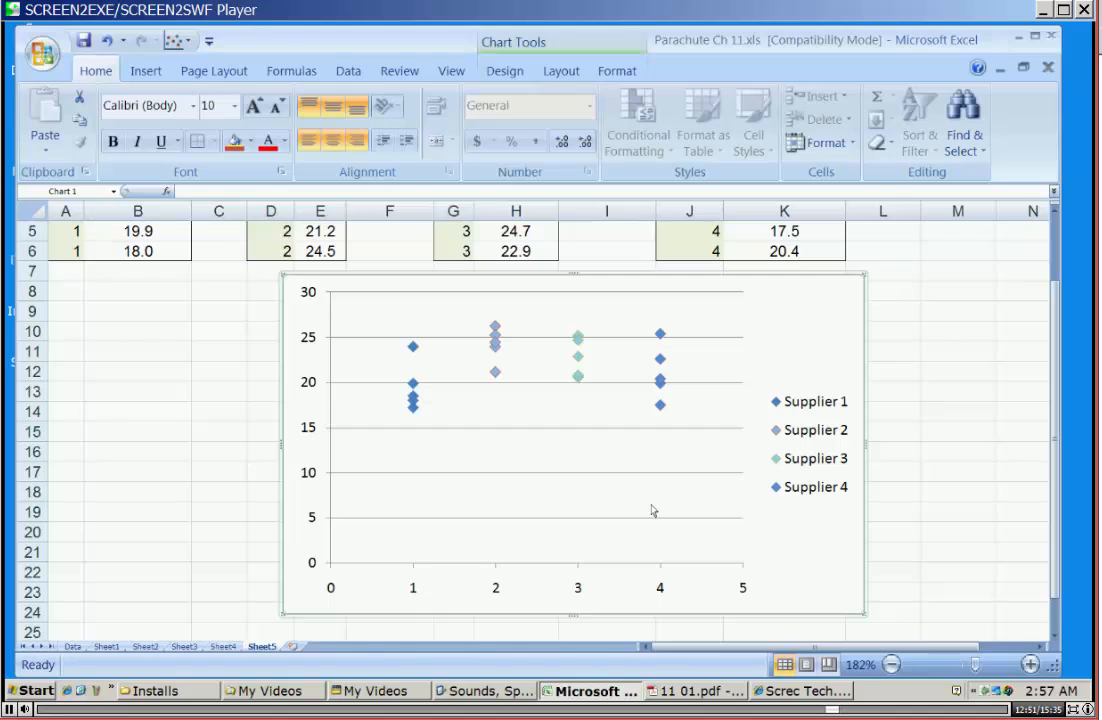
# Save the workbook in its current format, continuing past the compatibility check, and deselect the chart.
pyautogui.click(84, 41)
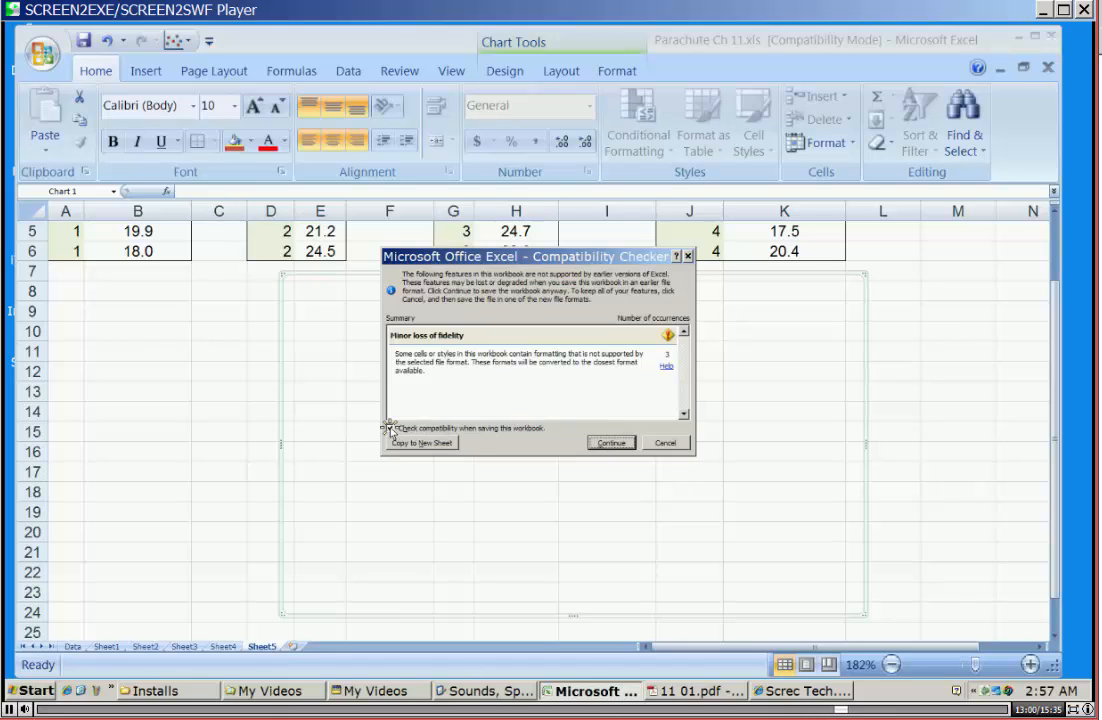
pyautogui.click(608, 442)
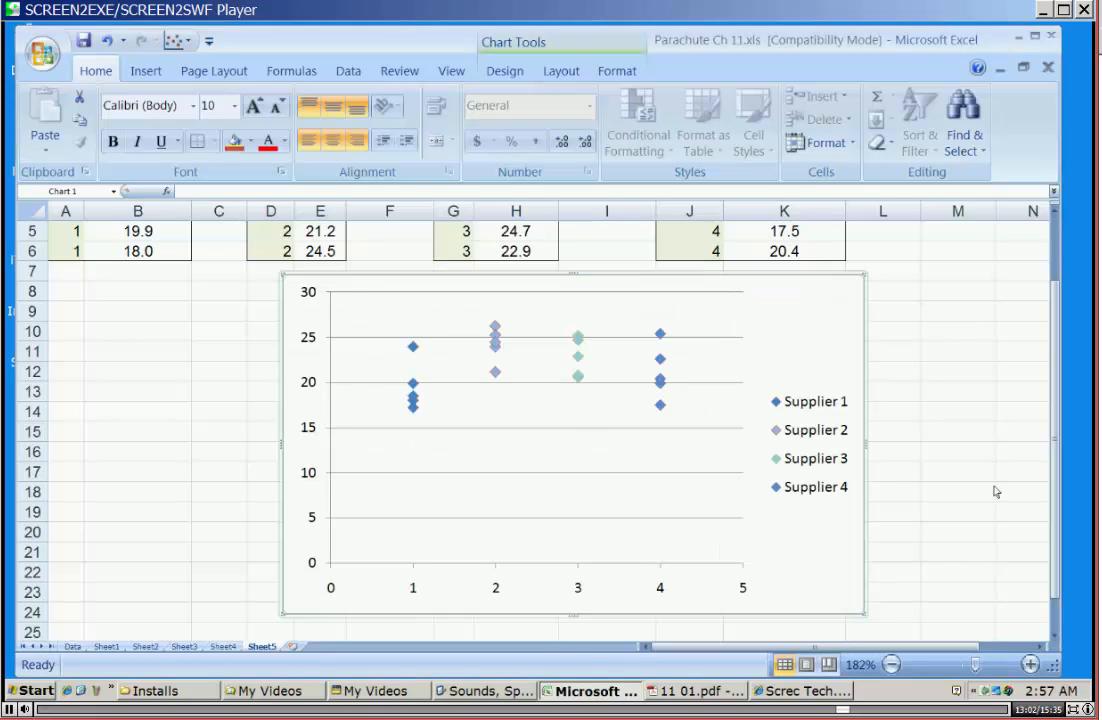
pyautogui.click(930, 476)
# Switch to 11 01.pdf in Adobe Acrobat to compare the chart with the textbook's Tensile Strength Scatter Diagram, and return to Excel.
pyautogui.scroll(-1, 928, 487)
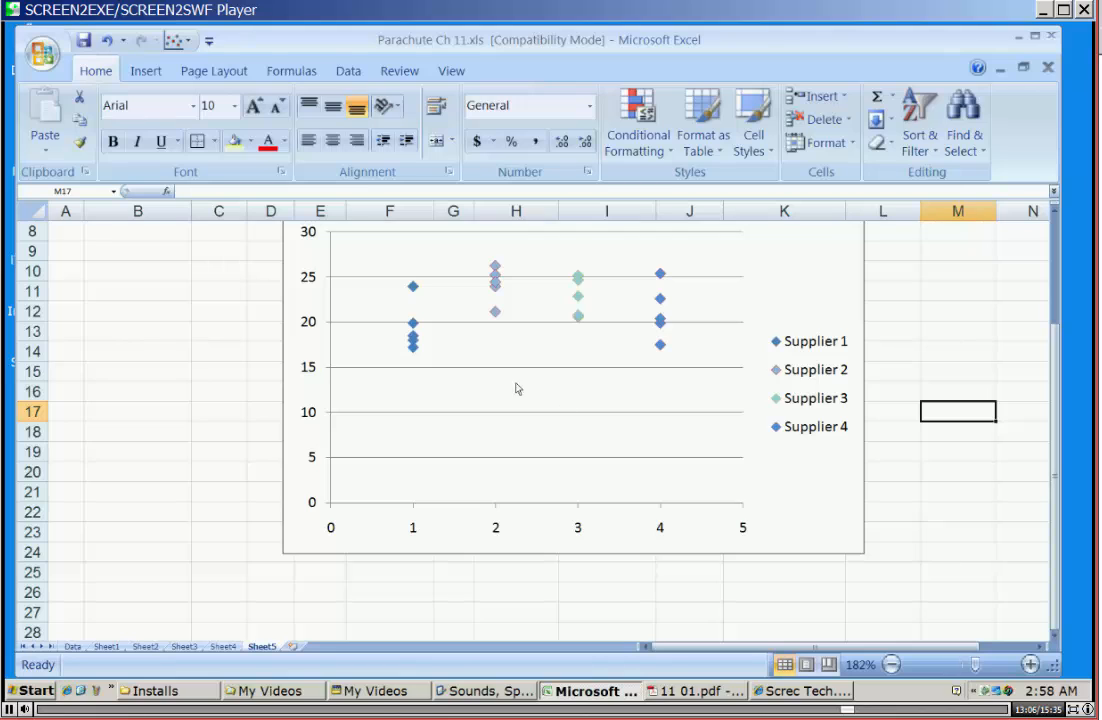
pyautogui.click(688, 694)
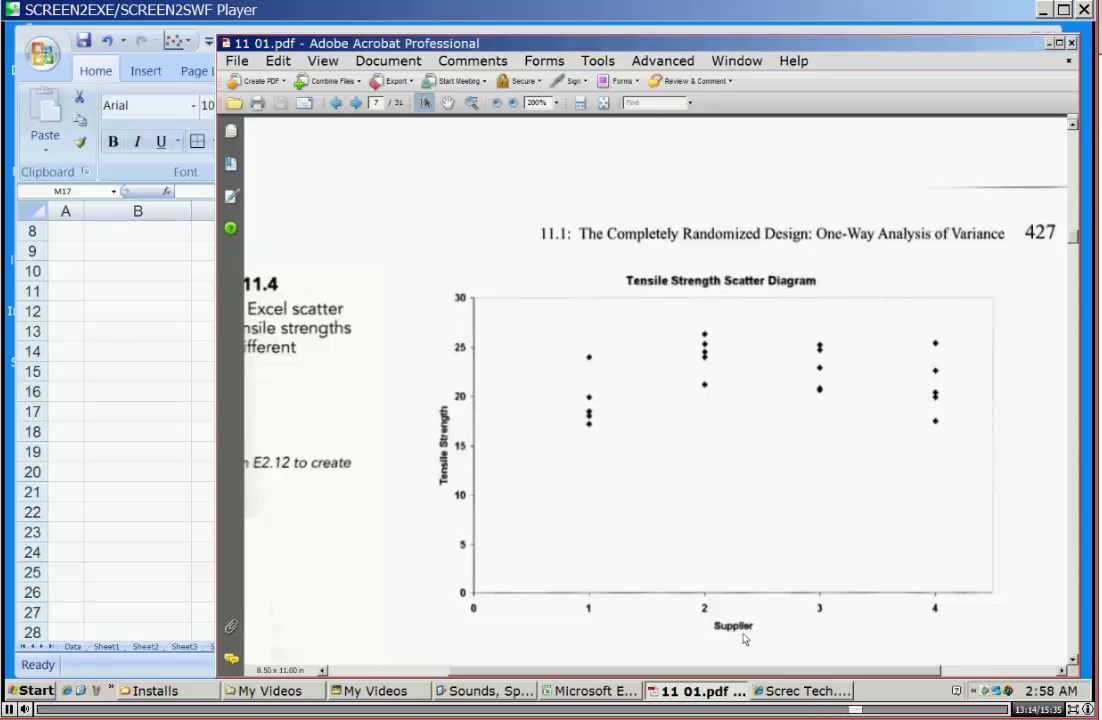
pyautogui.click(718, 694)
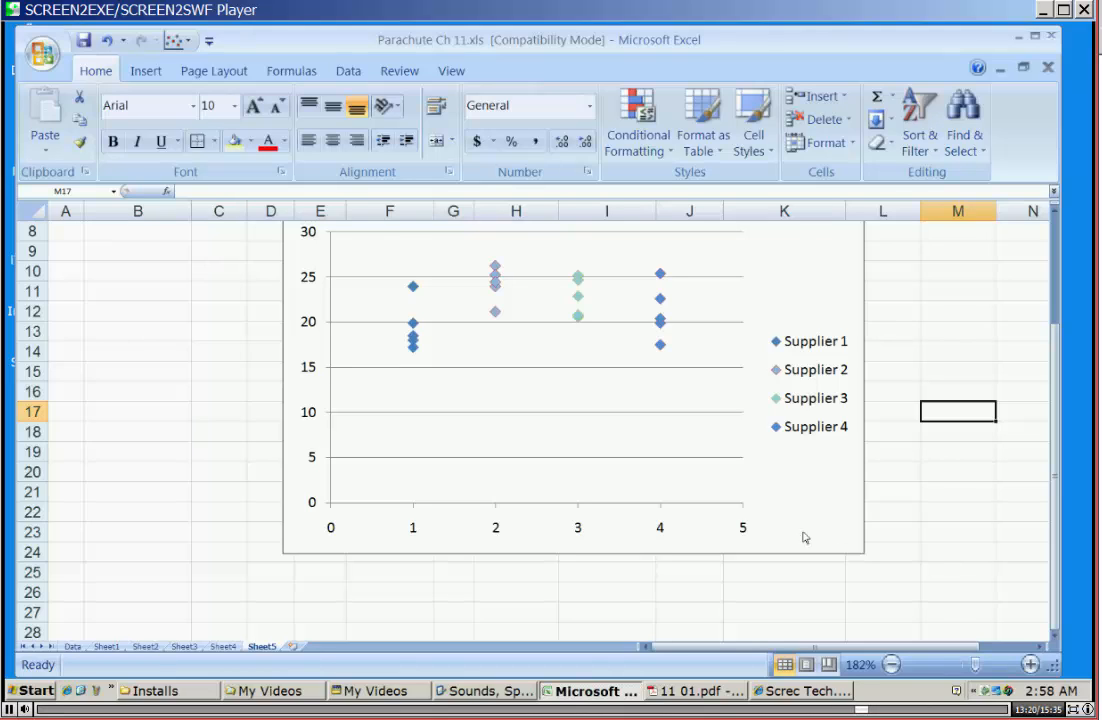
pyautogui.click(622, 537)
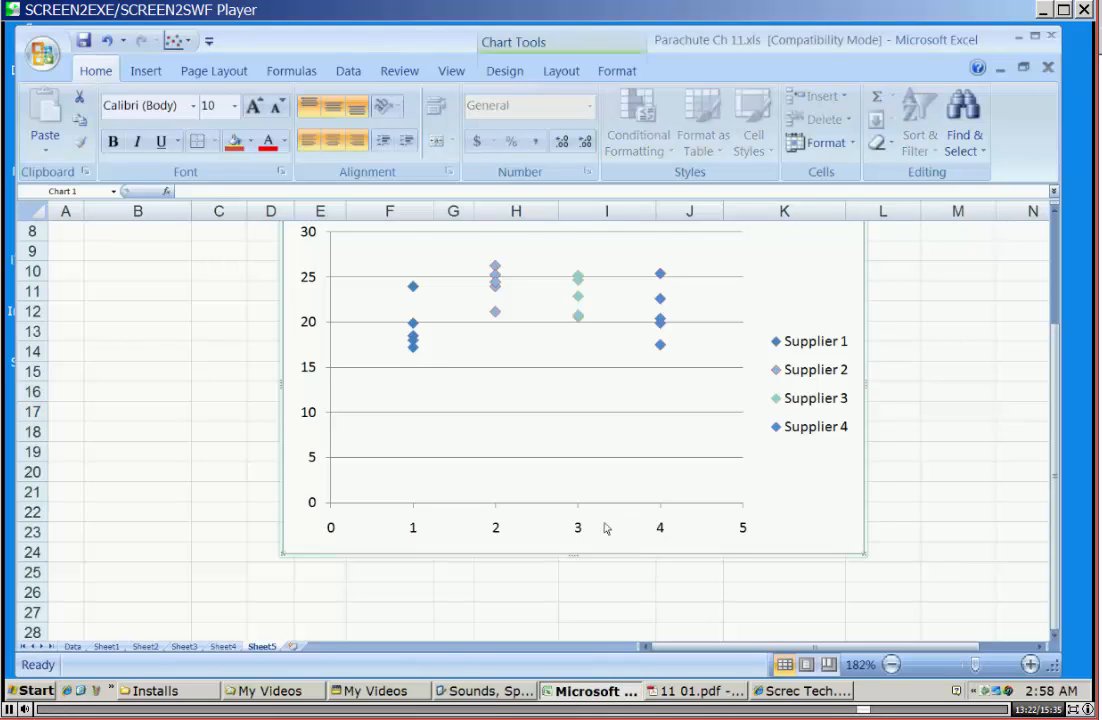
pyautogui.rightClick(605, 528)
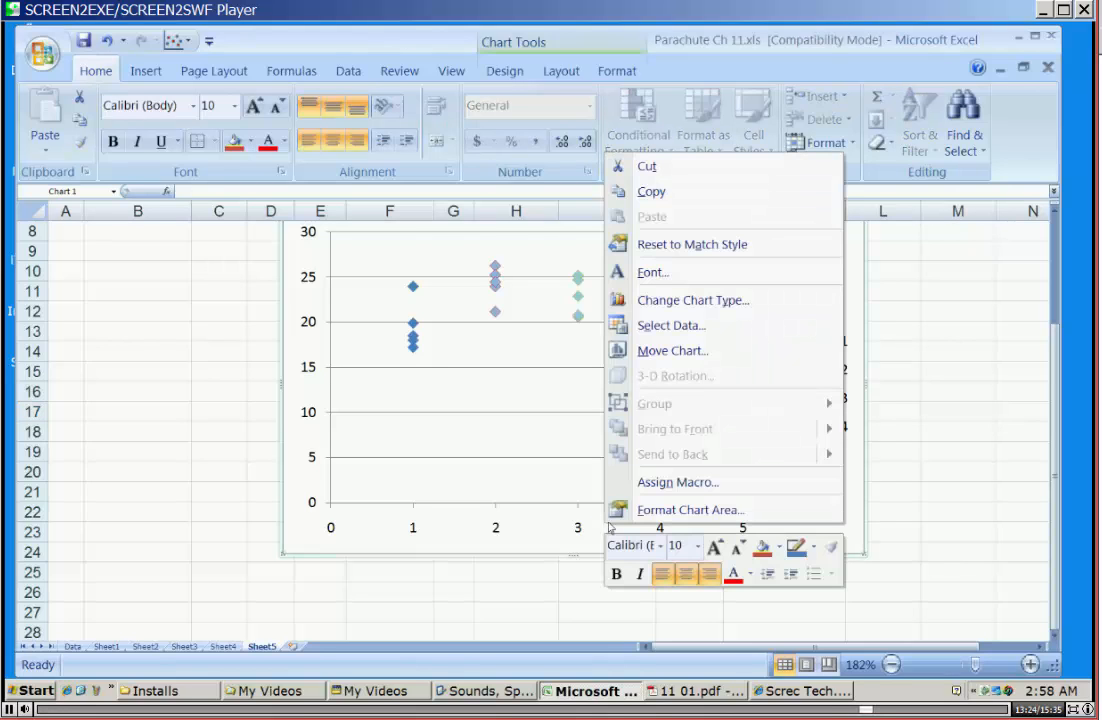
pyautogui.click(553, 516)
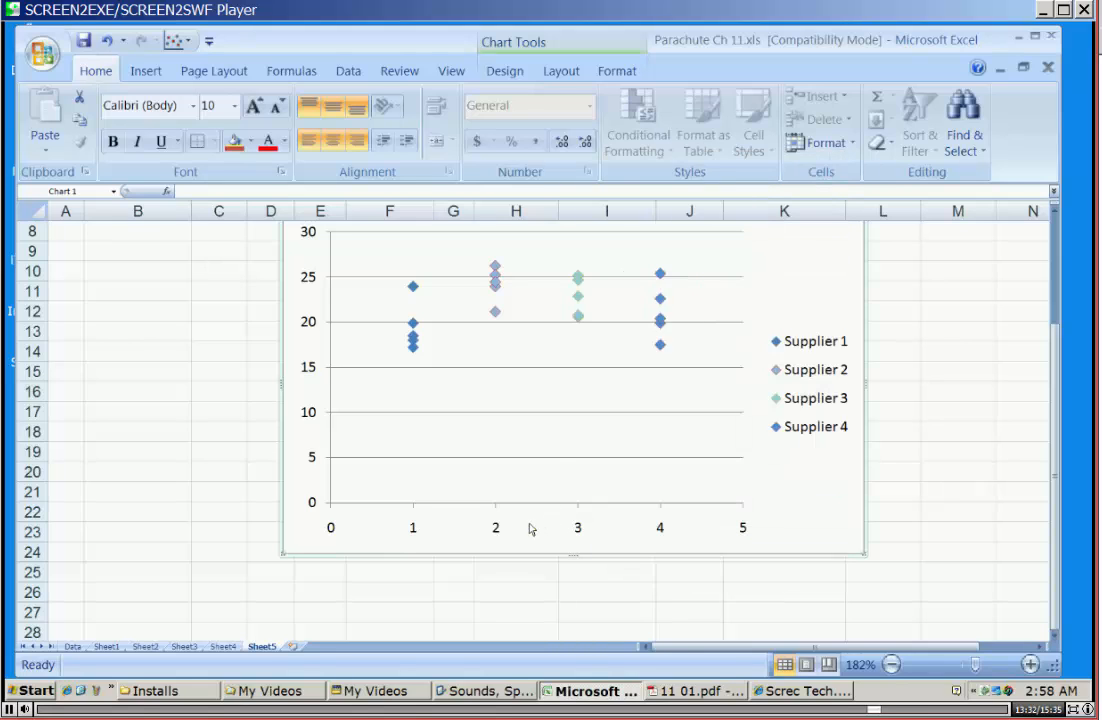
pyautogui.rightClick(531, 529)
pyautogui.click(482, 508)
pyautogui.click(466, 411)
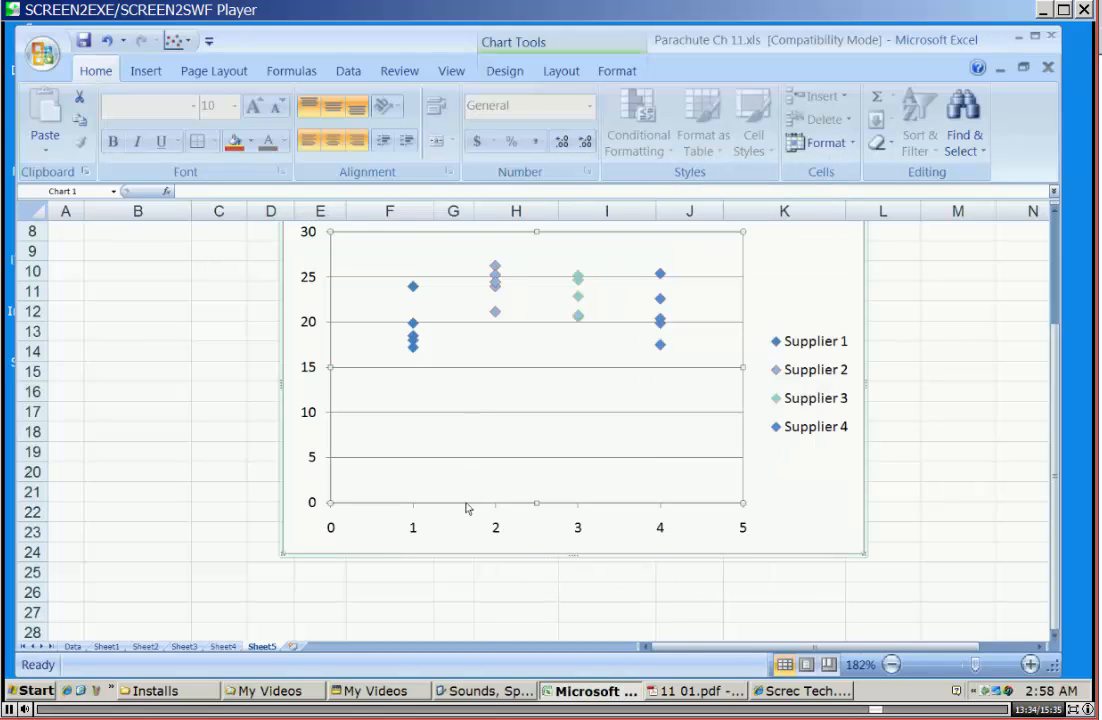
pyautogui.rightClick(467, 518)
pyautogui.click(443, 440)
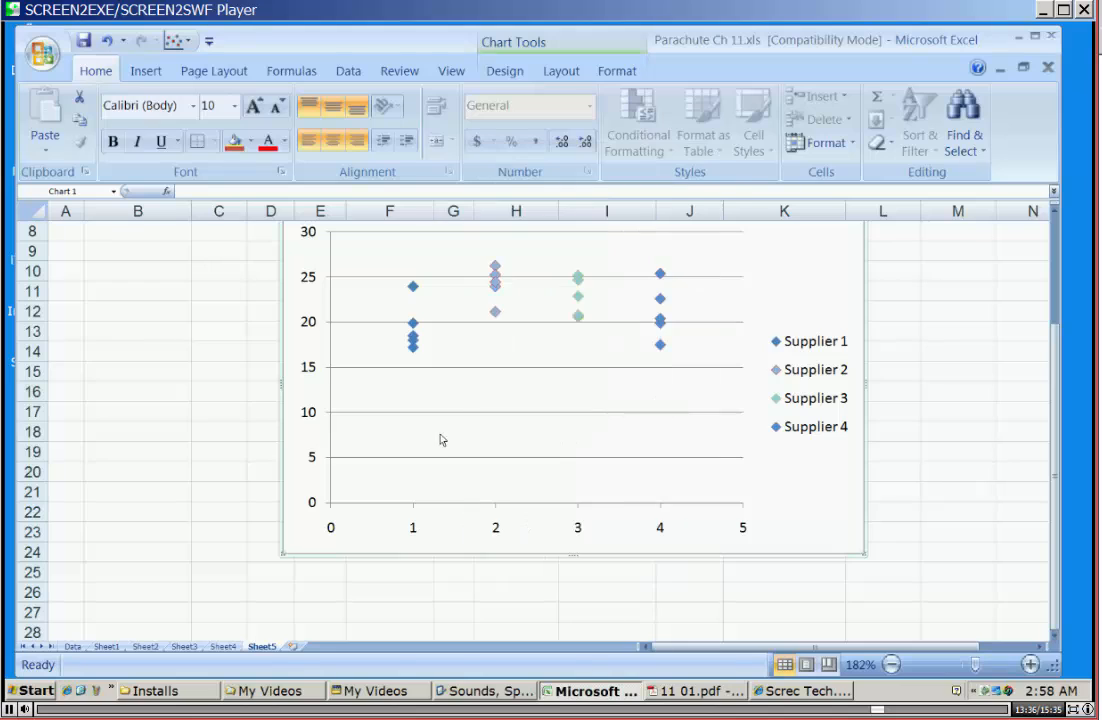
pyautogui.rightClick(442, 437)
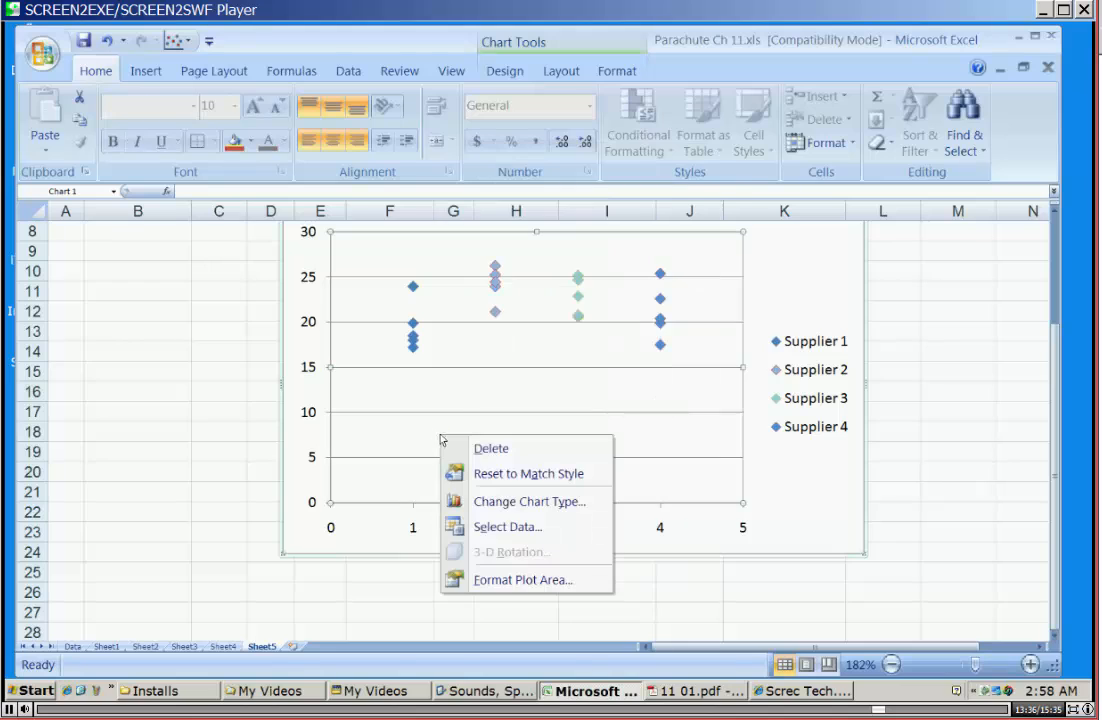
pyautogui.click(398, 524)
pyautogui.click(336, 528)
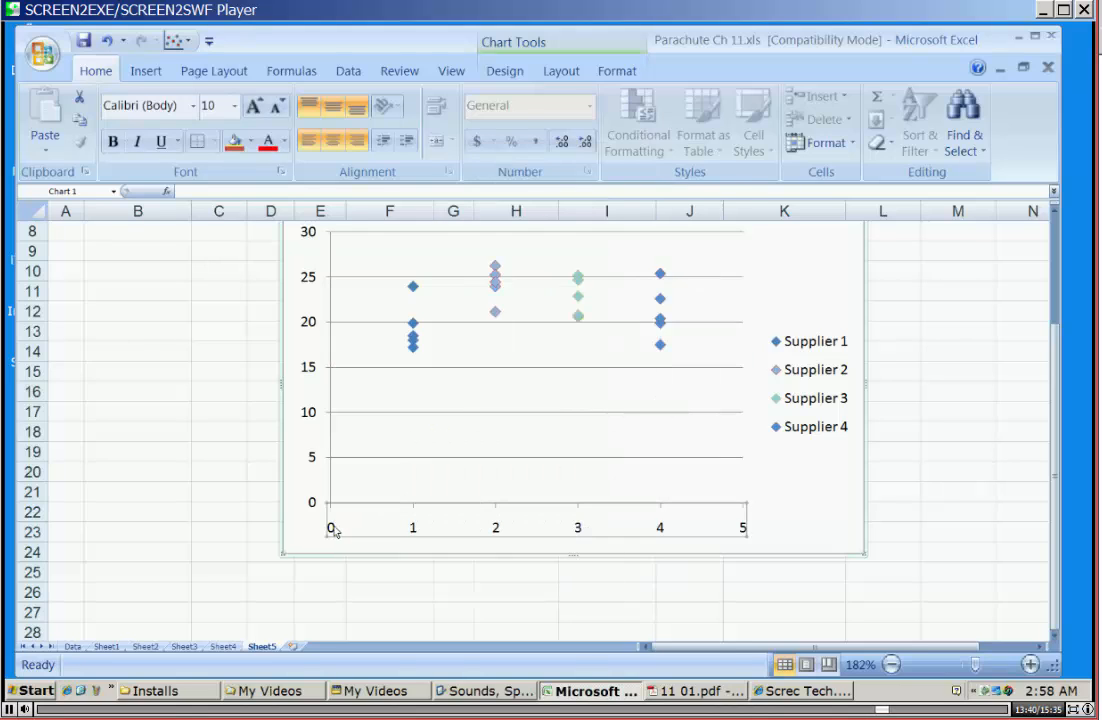
pyautogui.rightClick(336, 530)
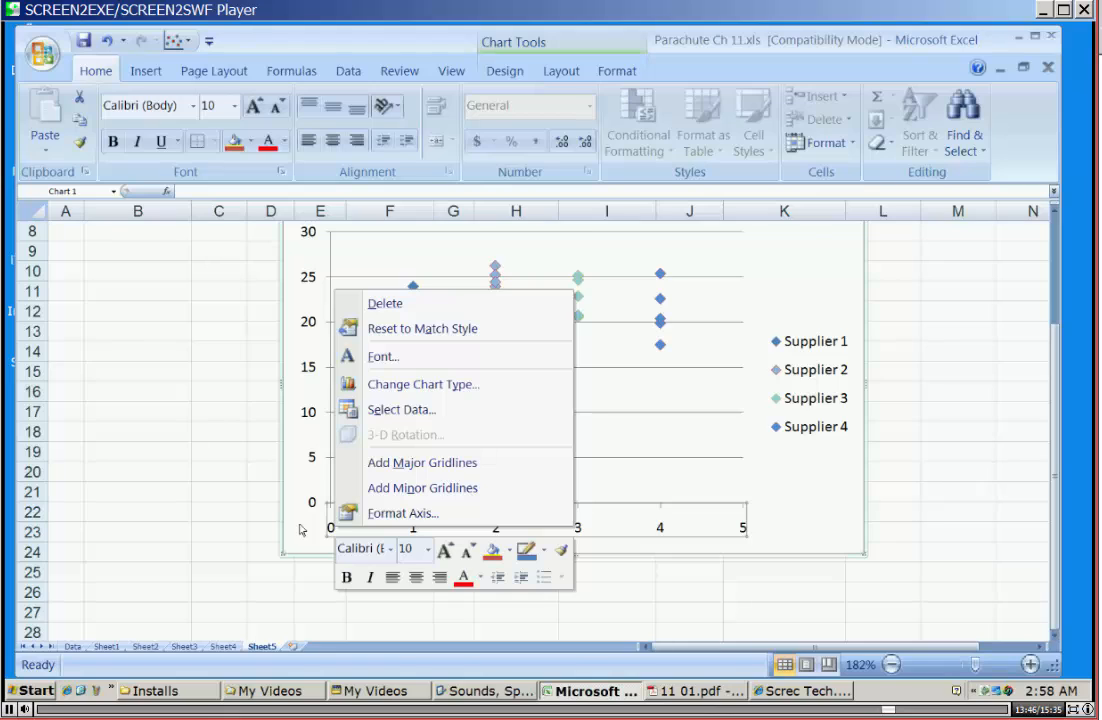
pyautogui.click(305, 529)
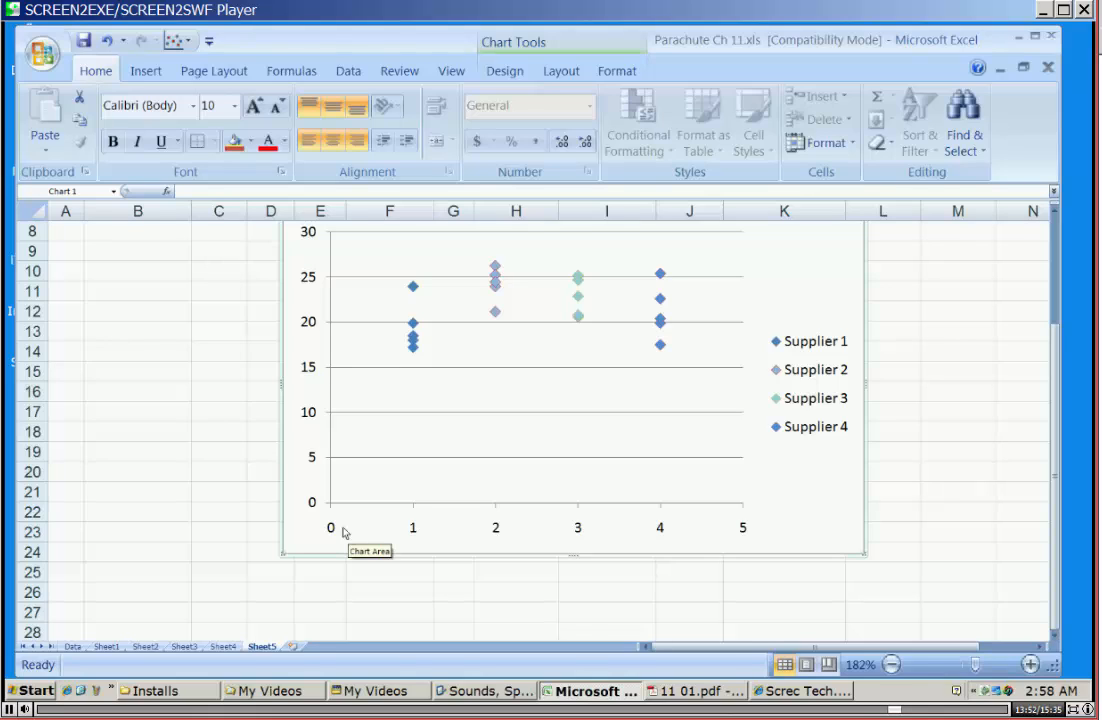
# Examine the horizontal axis's number, fill, line, shadow, 3-D and alignment settings for a way to match the textbook's axis.
pyautogui.click(329, 530)
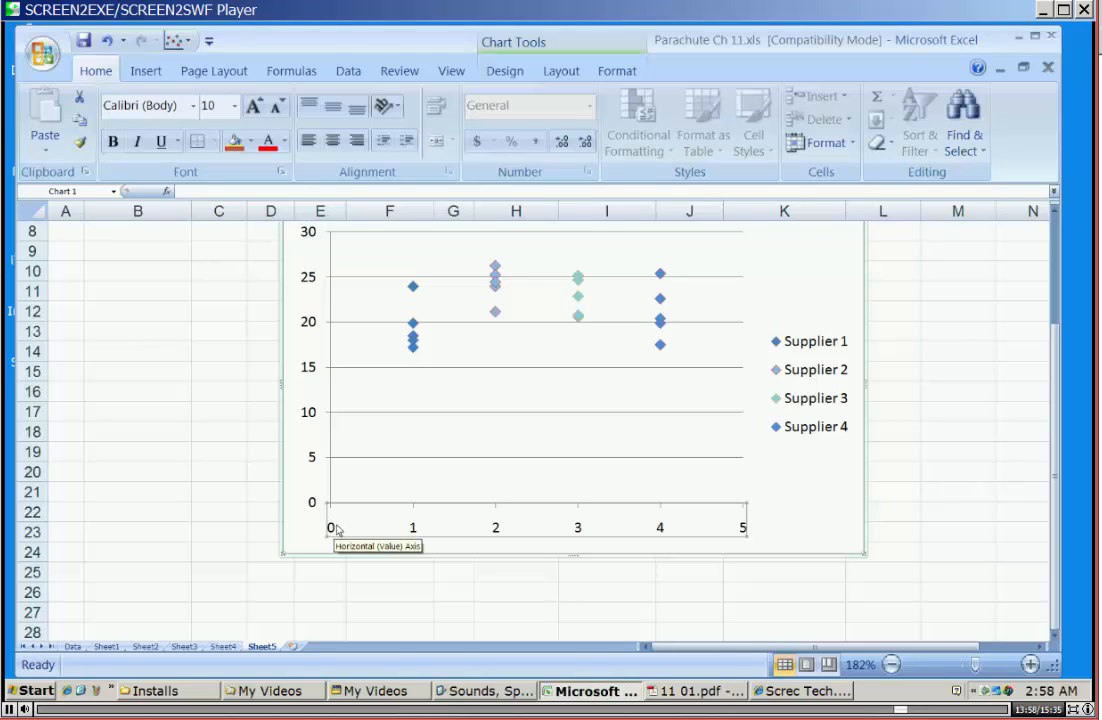
pyautogui.rightClick(336, 530)
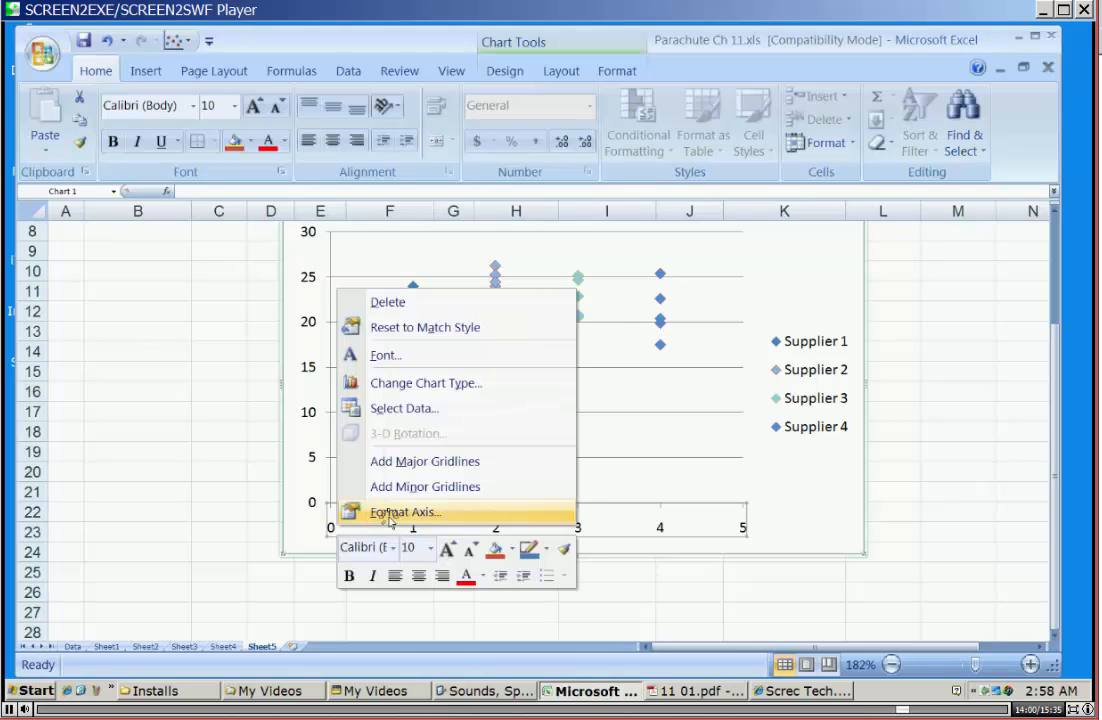
pyautogui.click(375, 511)
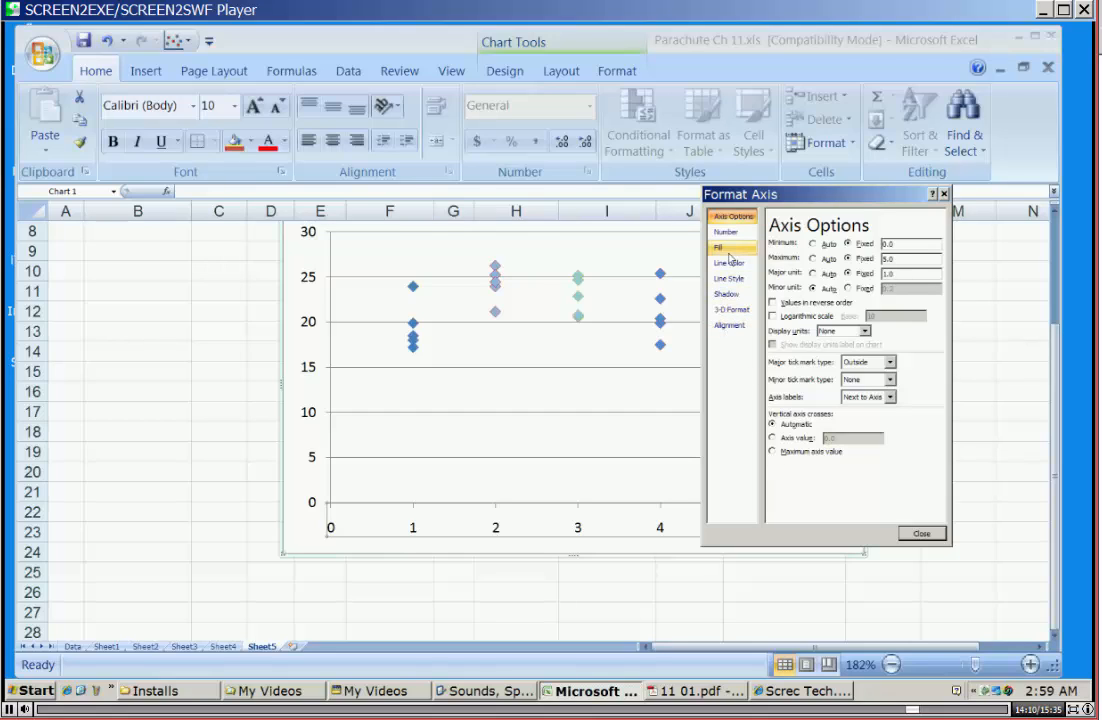
pyautogui.click(729, 232)
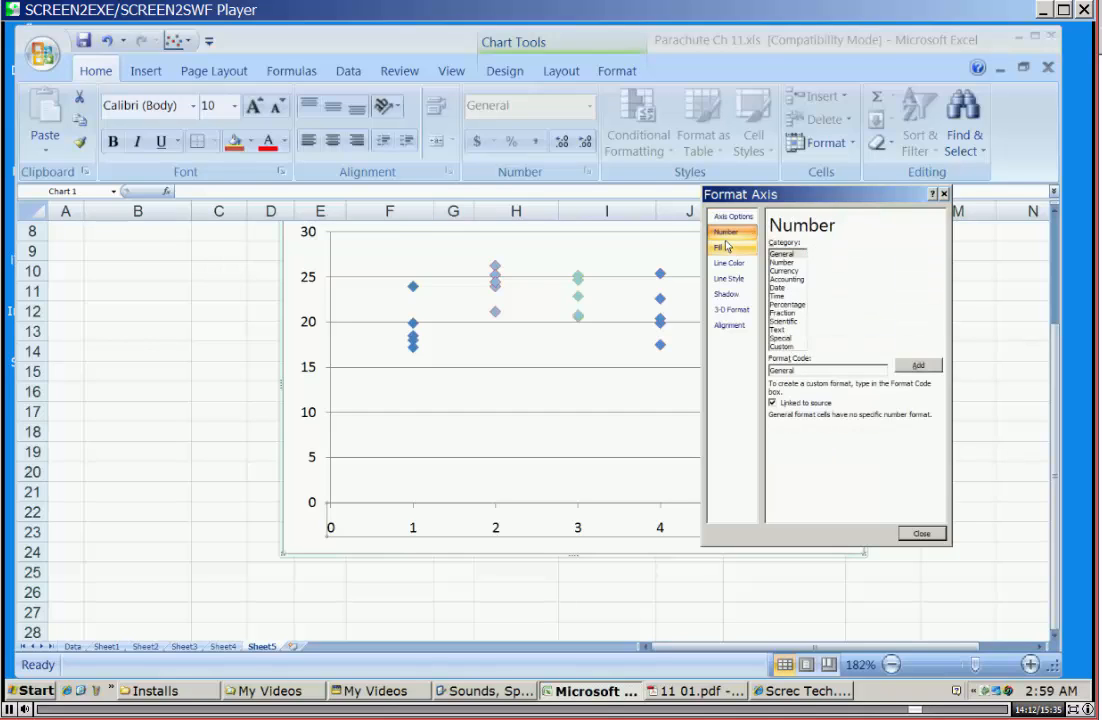
pyautogui.click(727, 247)
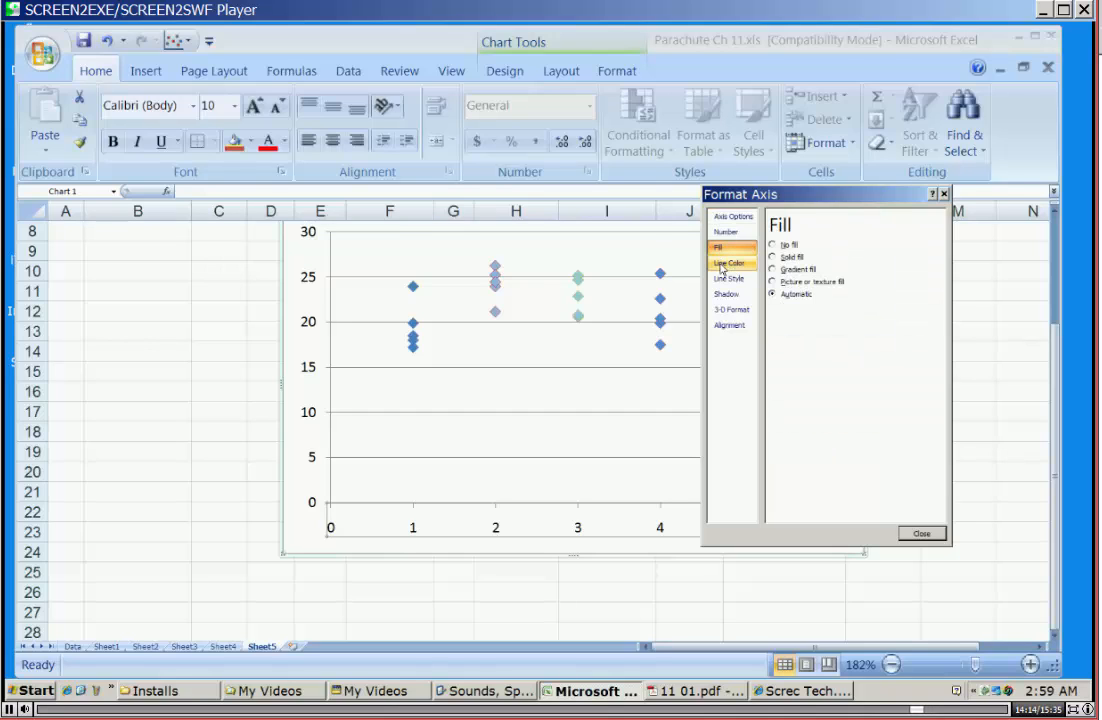
pyautogui.click(722, 265)
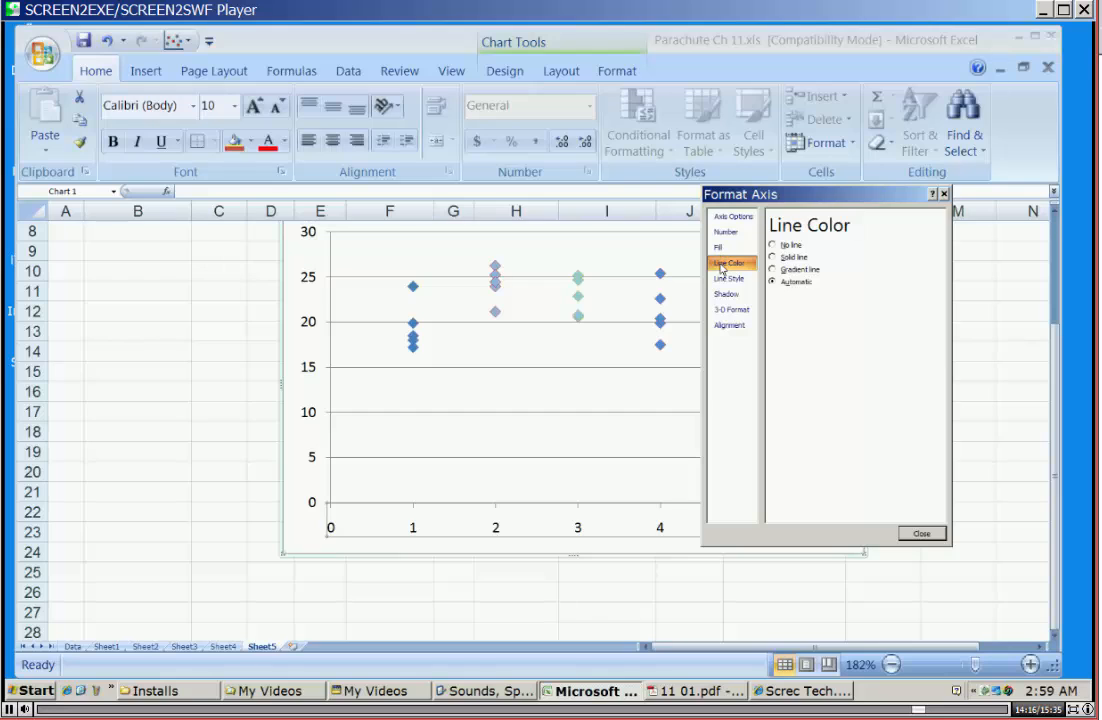
pyautogui.click(727, 278)
pyautogui.click(724, 295)
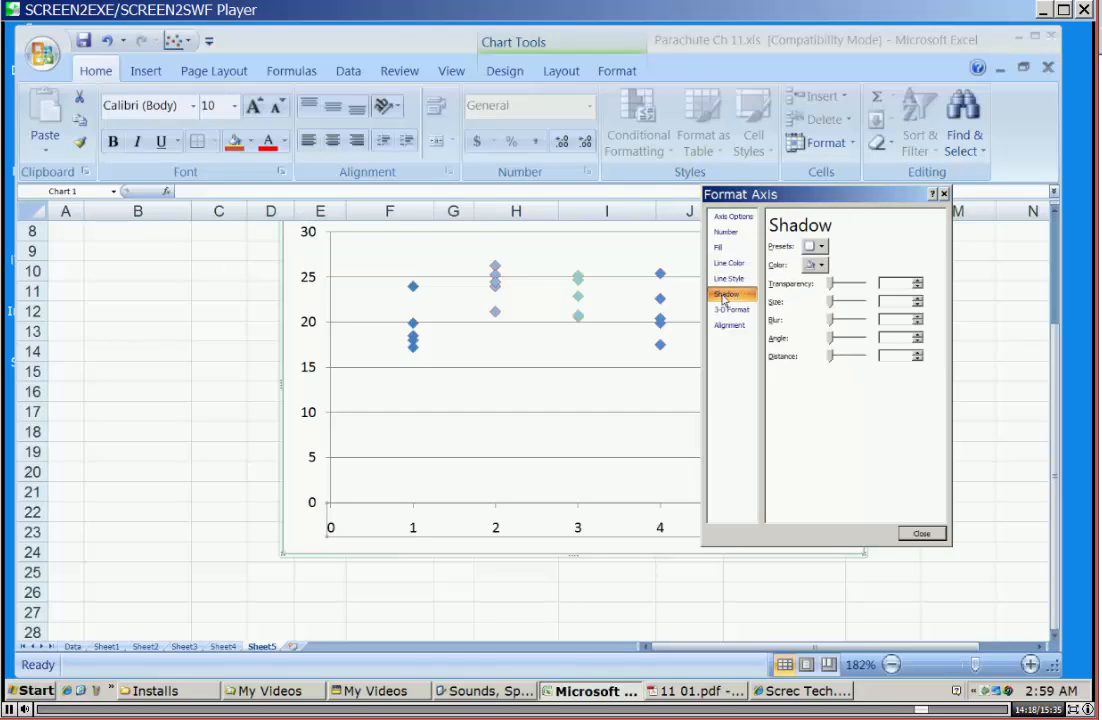
pyautogui.click(727, 309)
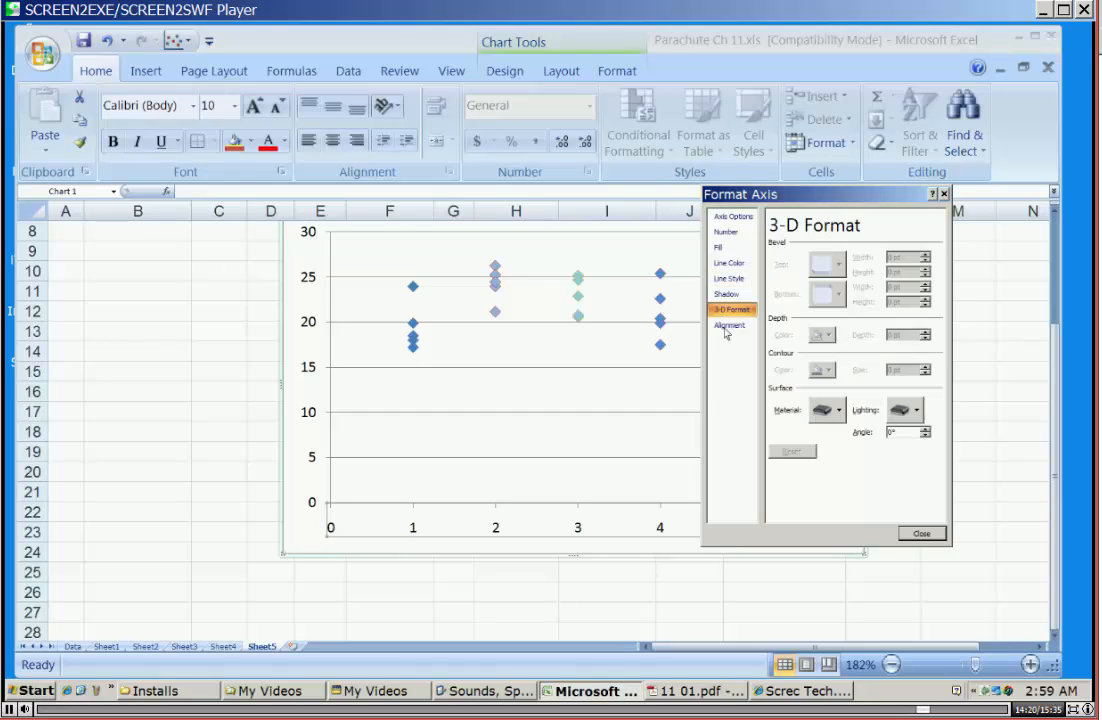
pyautogui.click(728, 327)
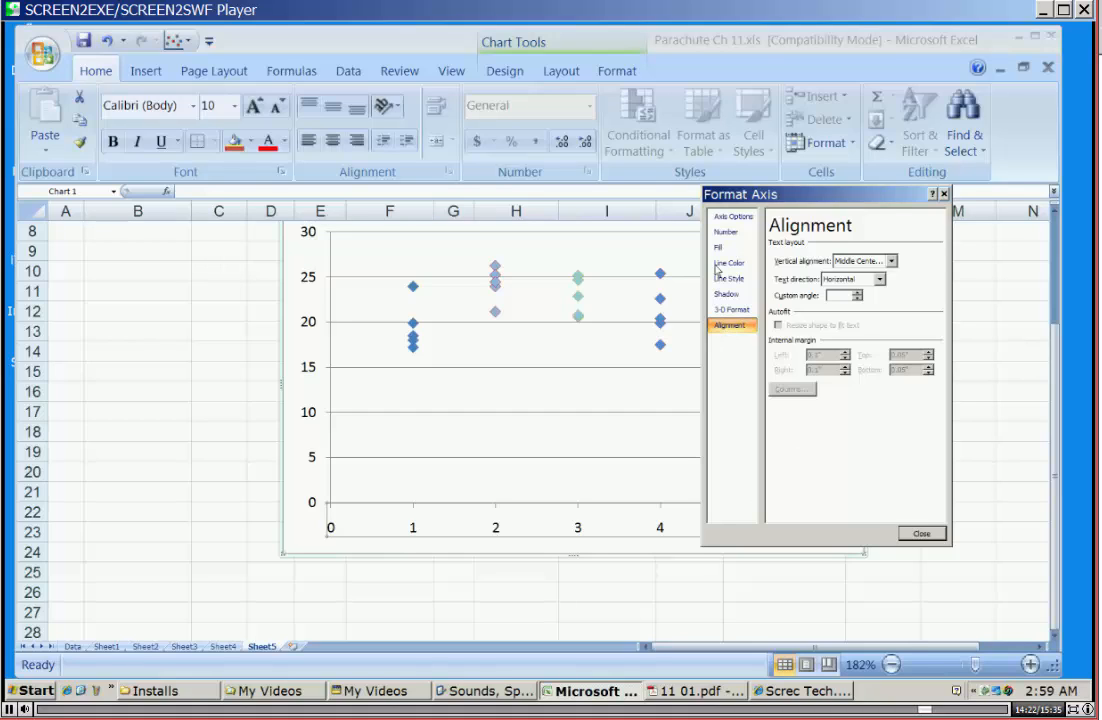
pyautogui.click(724, 232)
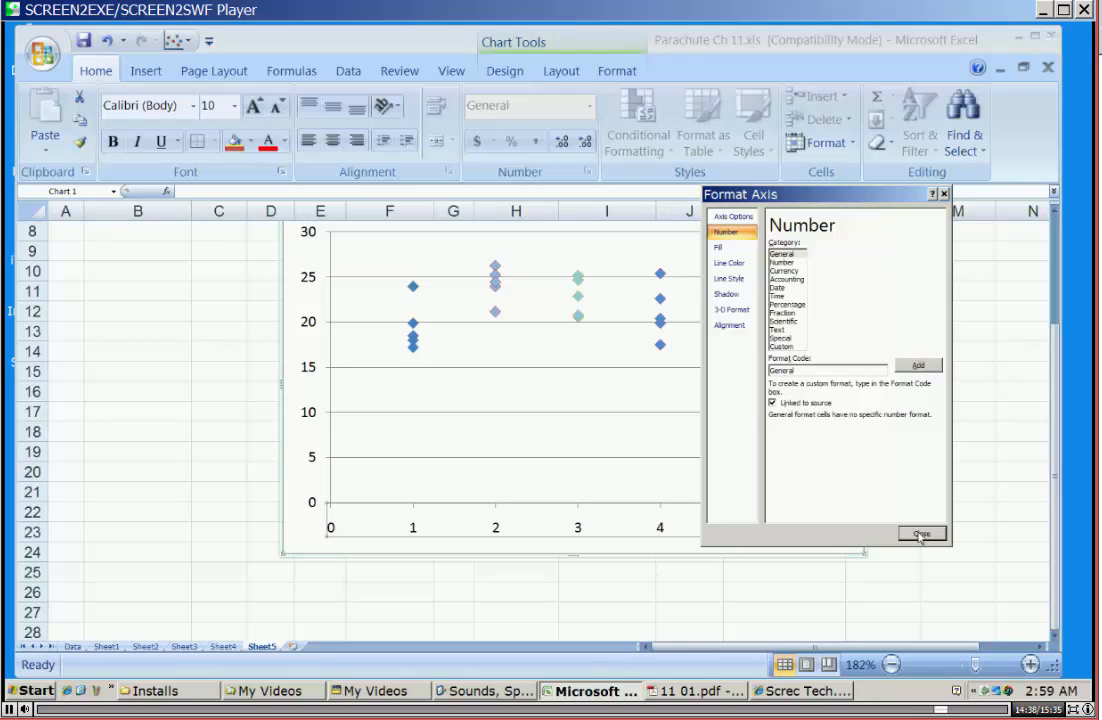
# Try Outside minor tick marks on the horizontal axis, revert them to None, and close the axis formatting with major tick marks kept Outside.
pyautogui.click(742, 217)
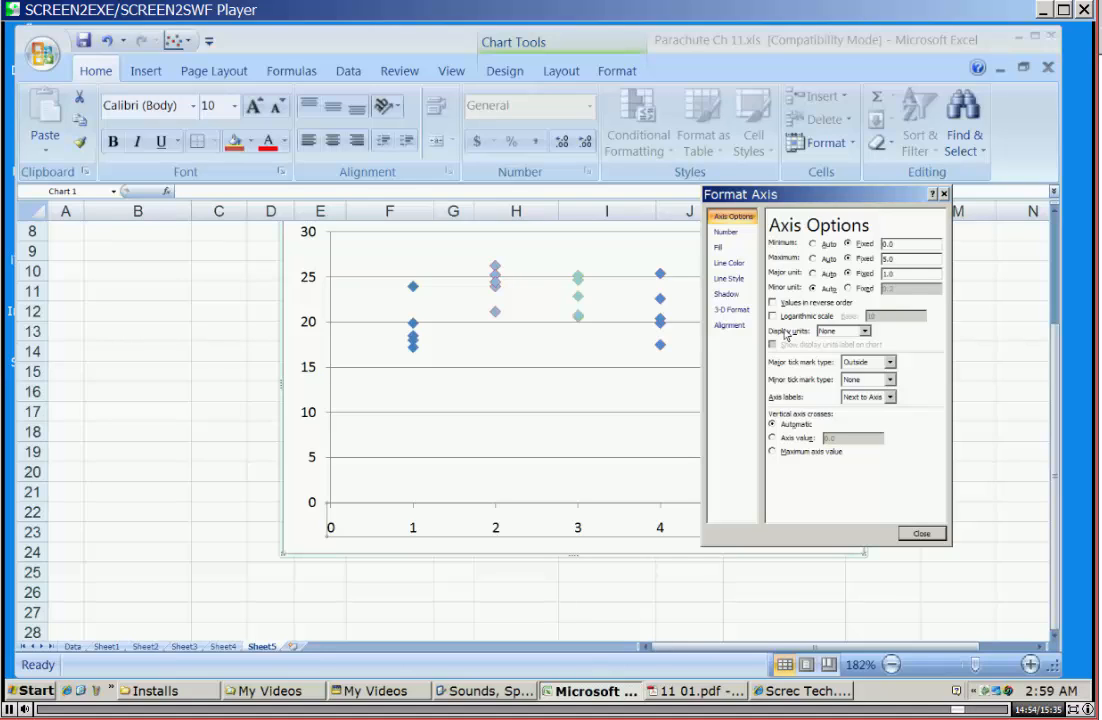
pyautogui.click(890, 380)
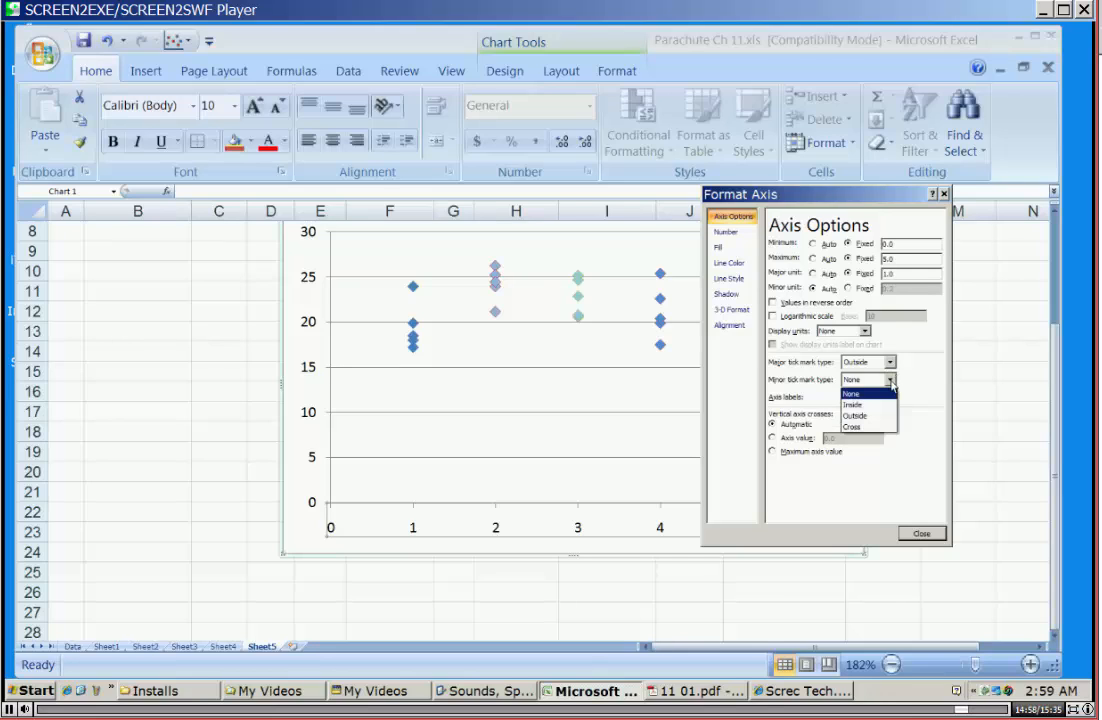
pyautogui.click(870, 415)
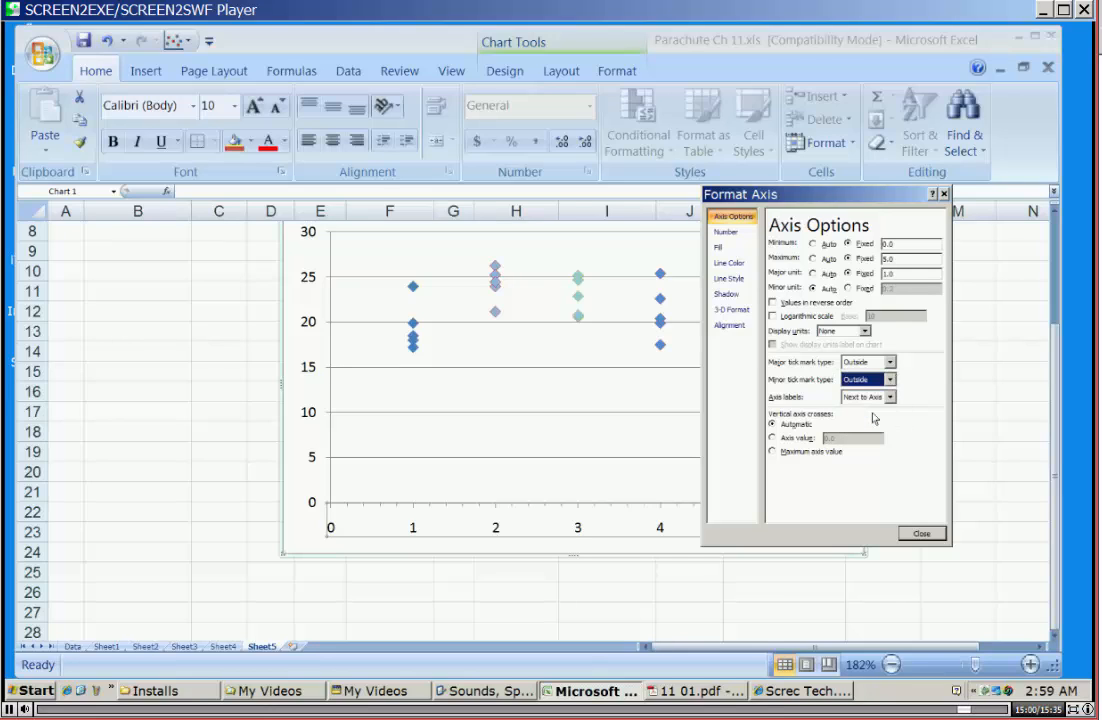
pyautogui.click(866, 380)
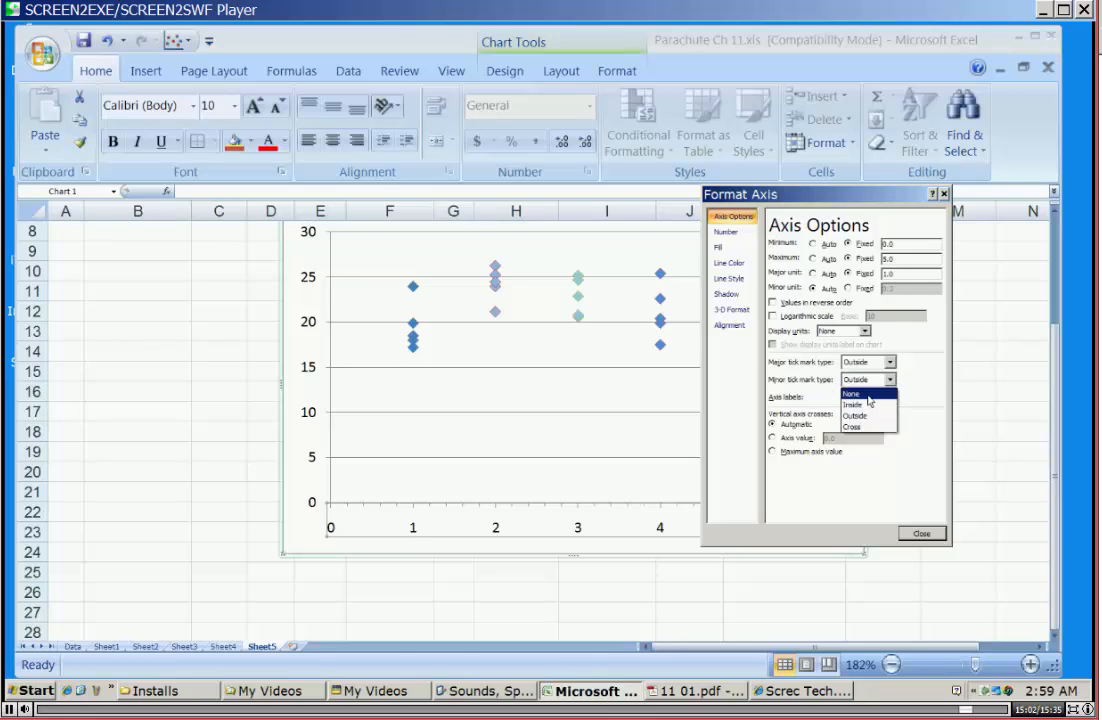
pyautogui.click(868, 396)
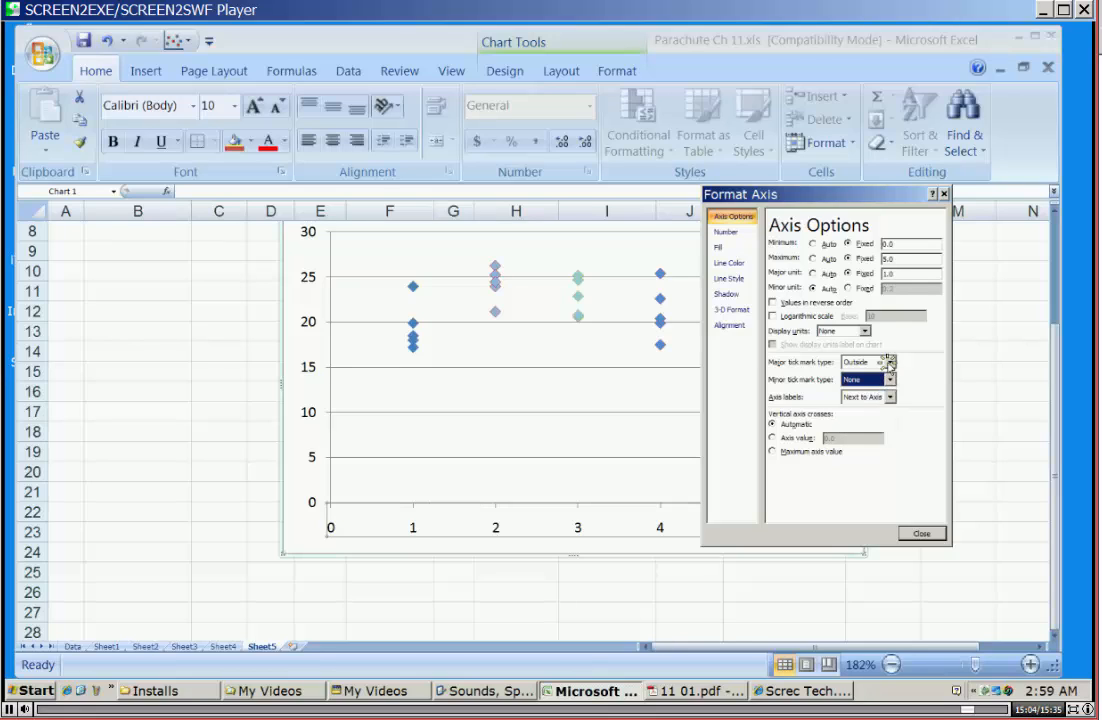
pyautogui.click(889, 362)
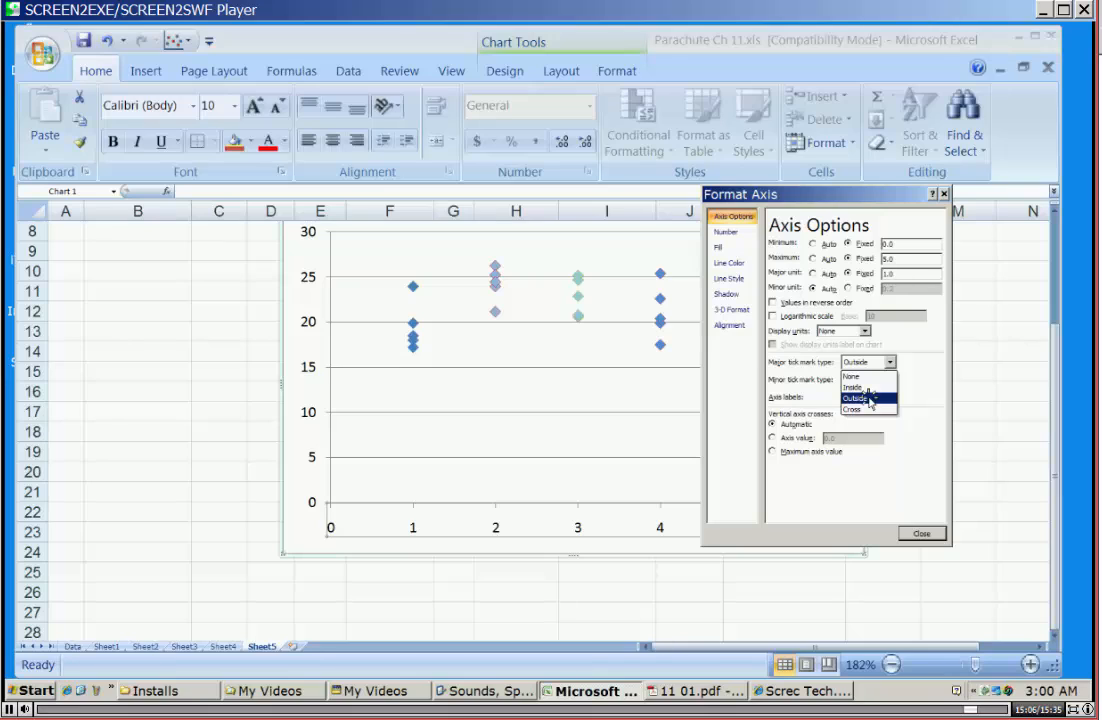
pyautogui.click(869, 398)
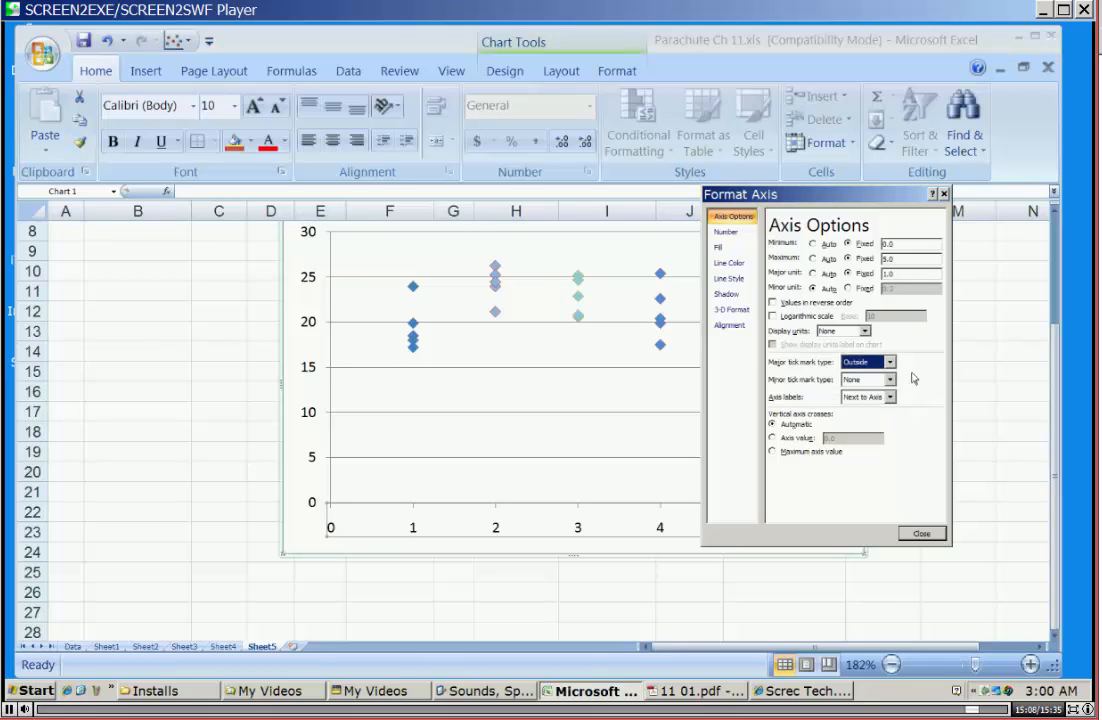
pyautogui.click(921, 533)
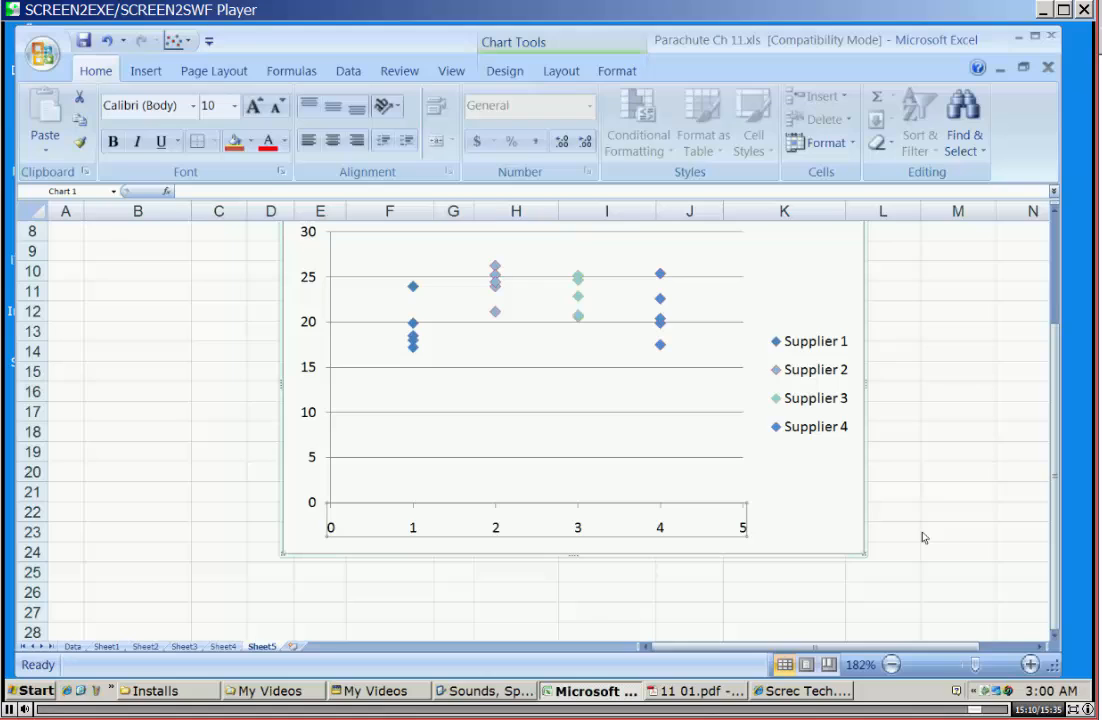
# Review the plot area's fill, border color, border styles, shadow and 3-D format settings, and close them without changes.
pyautogui.rightClick(549, 448)
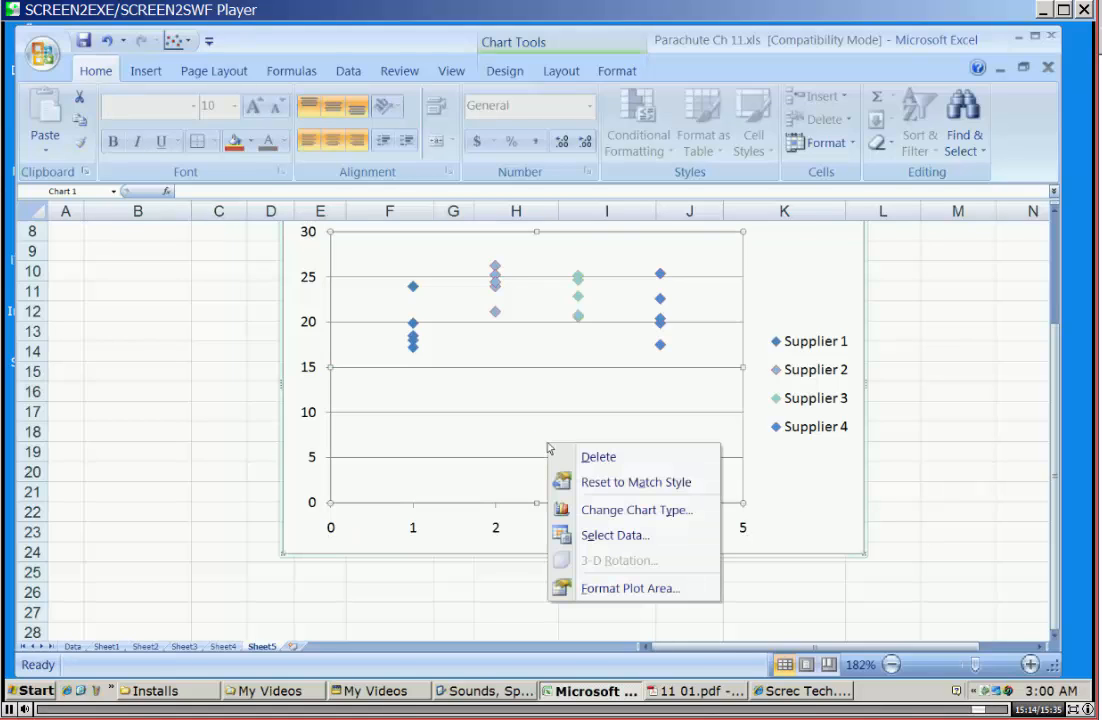
pyautogui.click(613, 590)
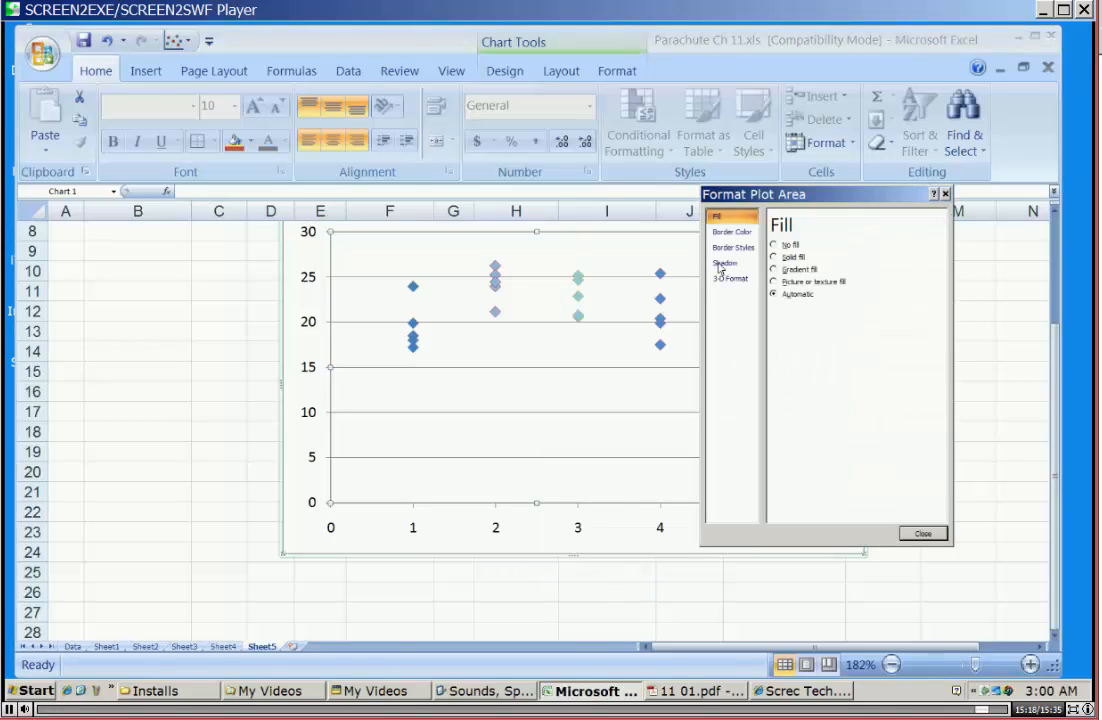
pyautogui.click(731, 231)
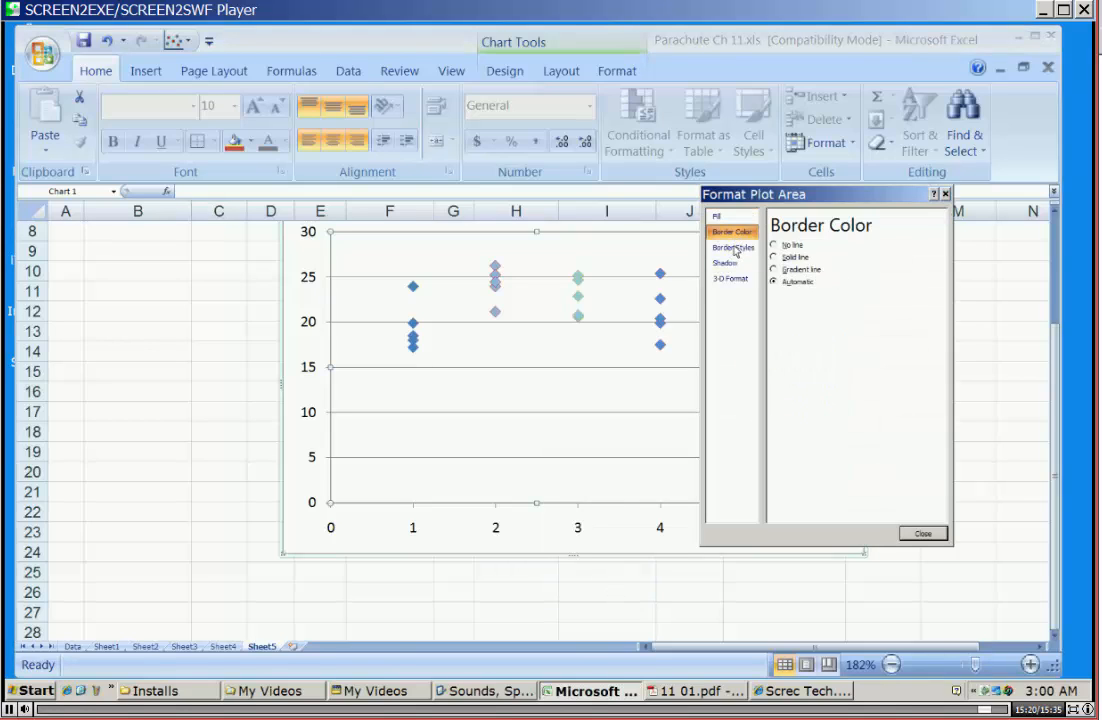
pyautogui.click(733, 247)
pyautogui.click(726, 263)
pyautogui.click(729, 278)
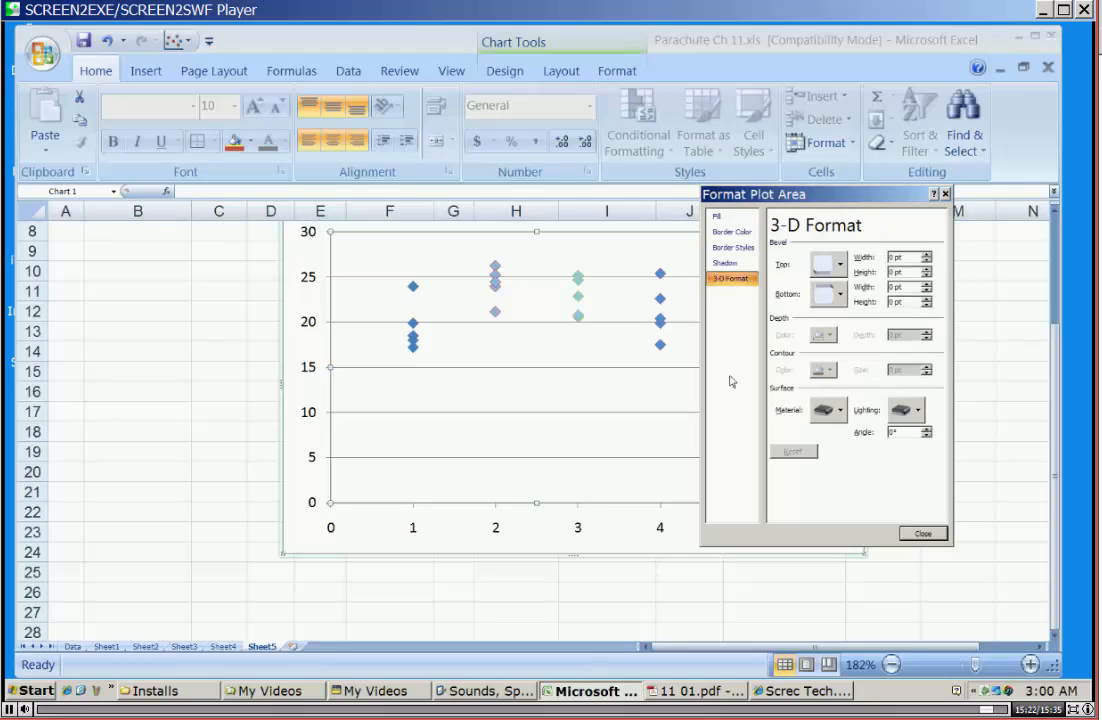
pyautogui.click(922, 534)
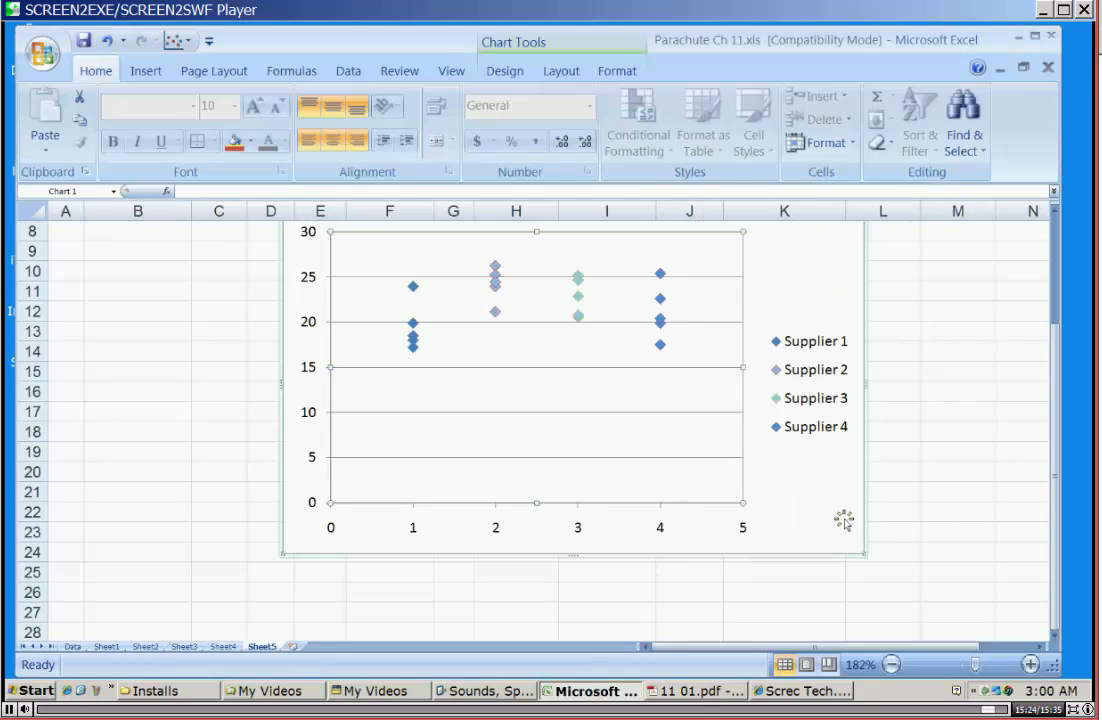